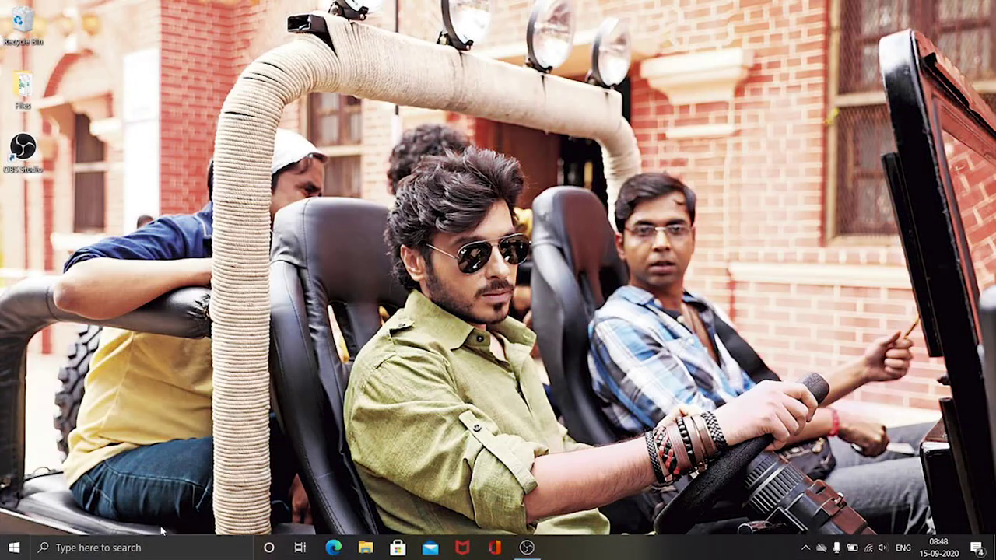
- Find "create a restore point" through Windows search, open its System Protection settings and move the window toward the middle of the desktop
{"action": "left_click", "coordinate": [155, 545]}
{"action": "type", "text": "crea"}
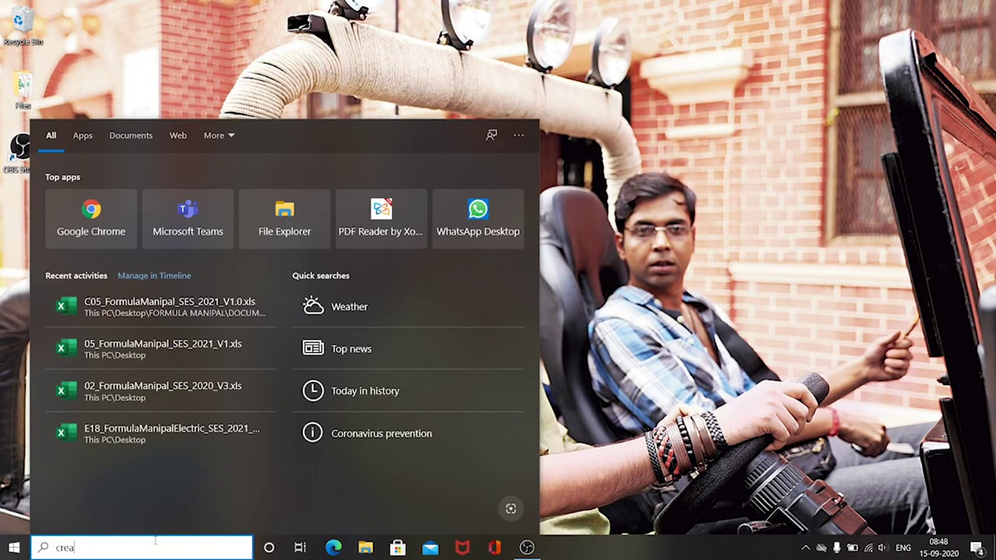
{"action": "type", "text": "te a restore "}
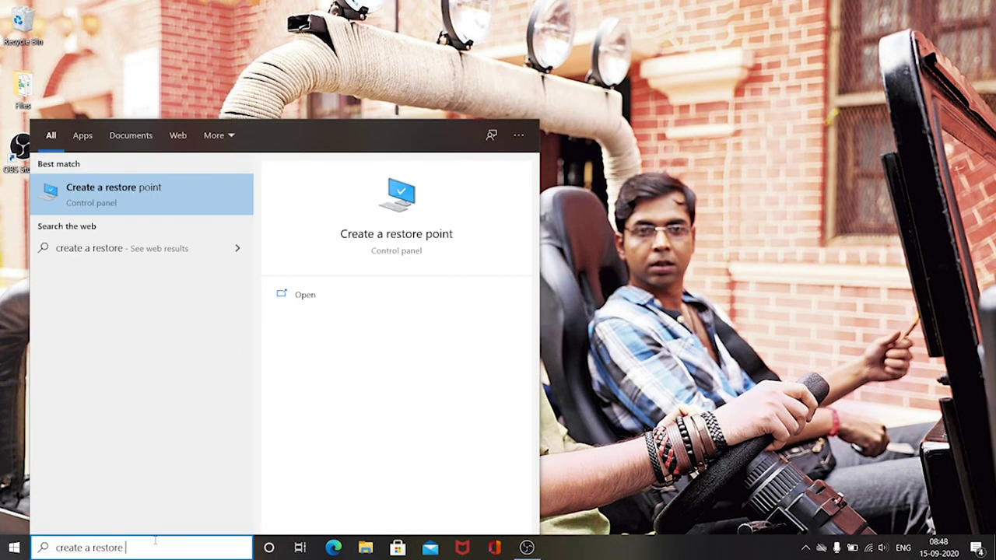
{"action": "type", "text": "point"}
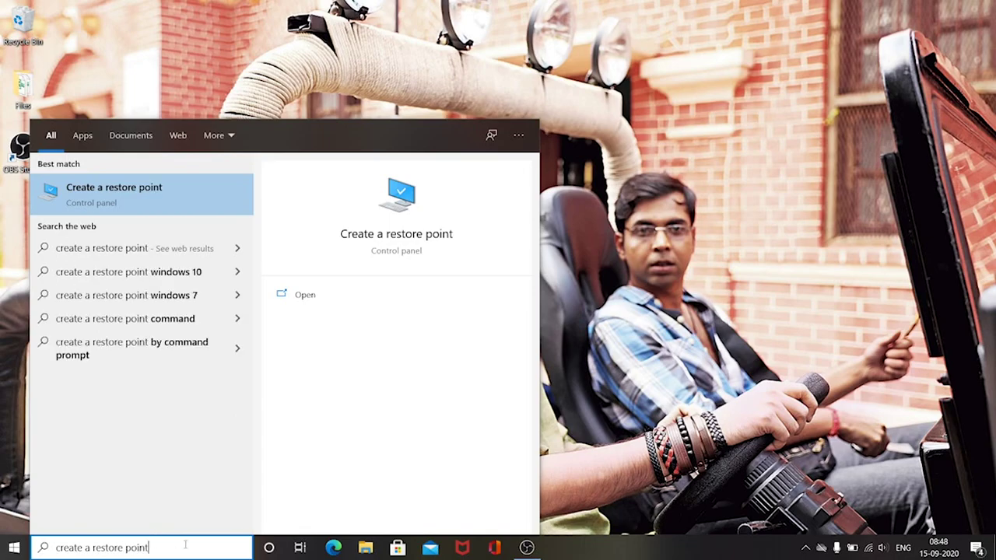
{"action": "left_click", "coordinate": [163, 204]}
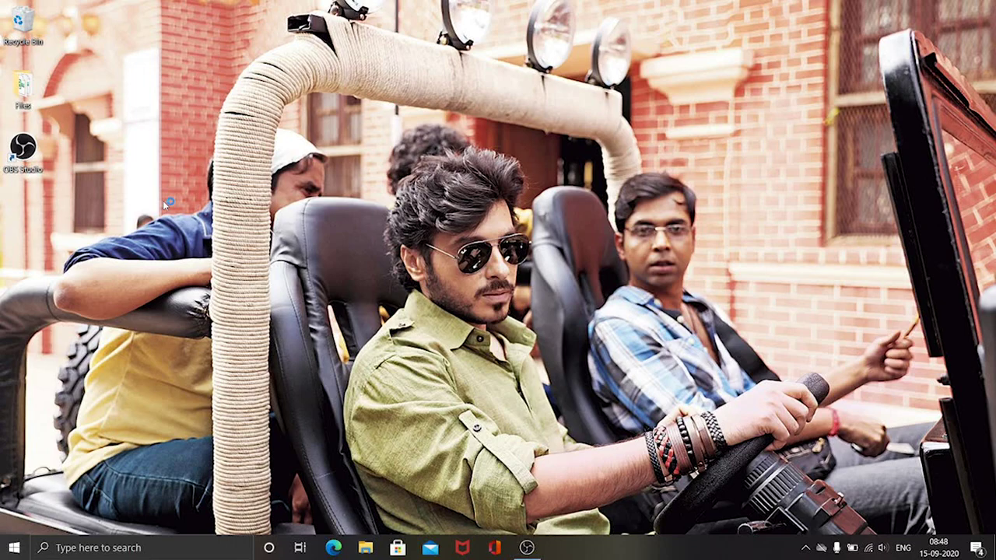
{"action": "left_click_drag", "start_coordinate": [200, 86], "coordinate": [491, 138]}
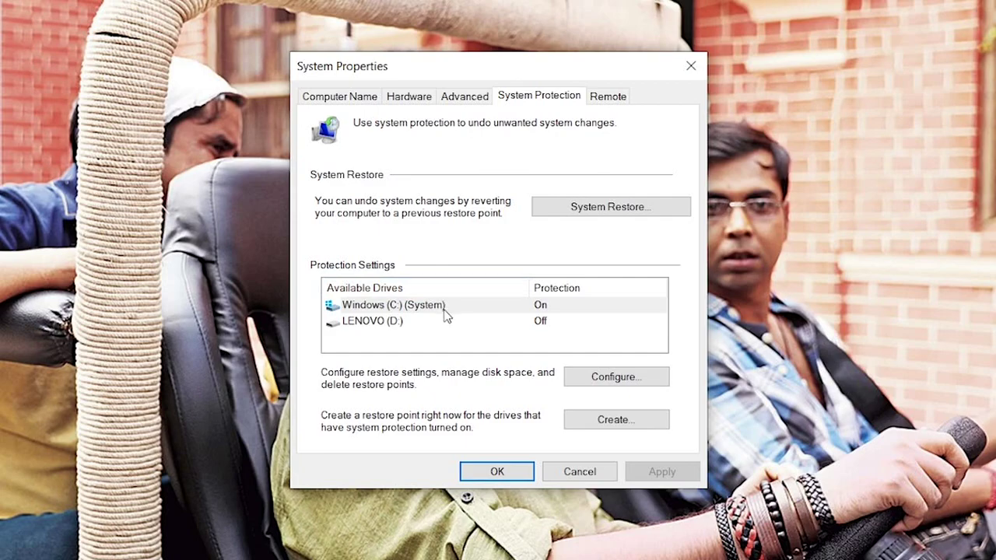
- Create a restore point described as "backup" with the Windows (C:) system drive selected, and close System Properties
{"action": "left_click", "coordinate": [459, 298]}
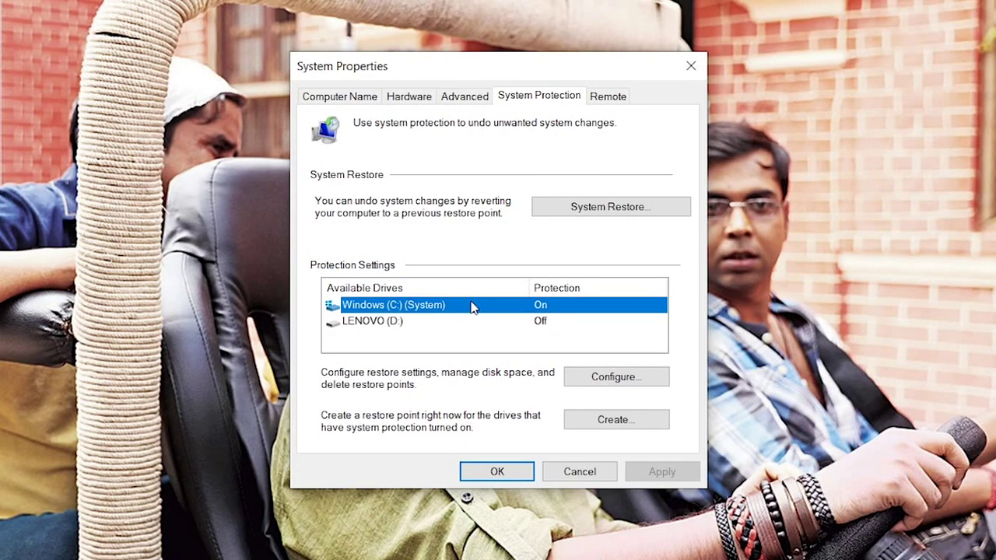
{"action": "left_click", "coordinate": [612, 423]}
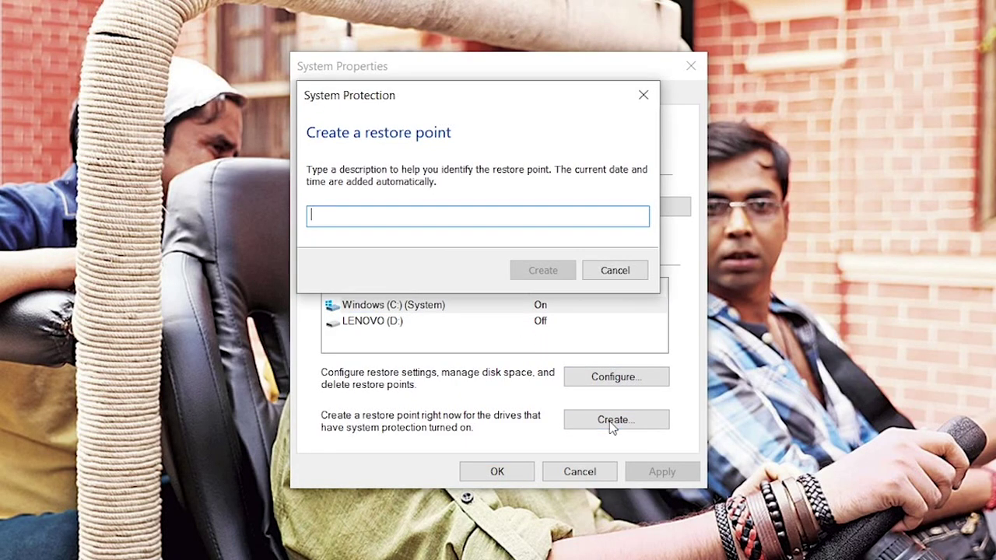
{"action": "type", "text": "backup"}
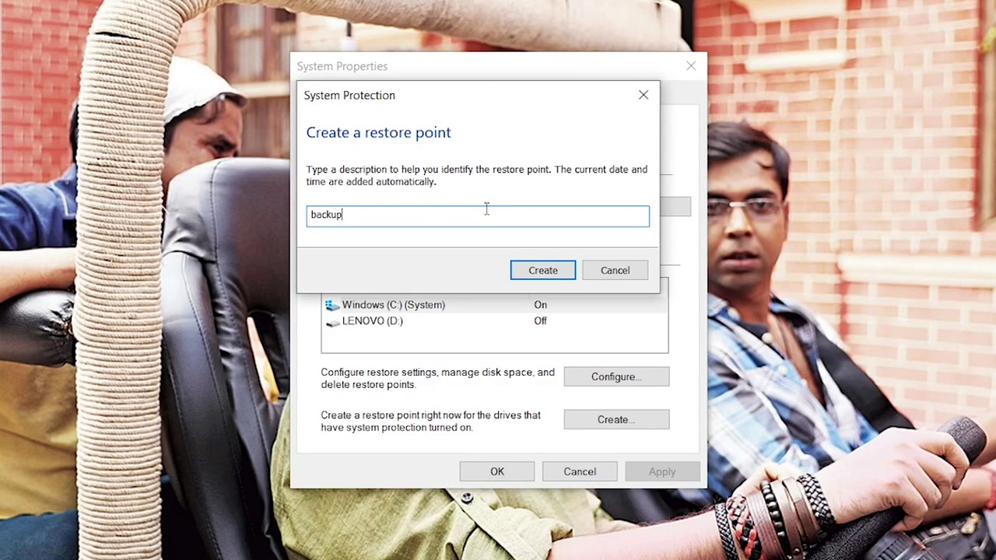
{"action": "left_click", "coordinate": [536, 274]}
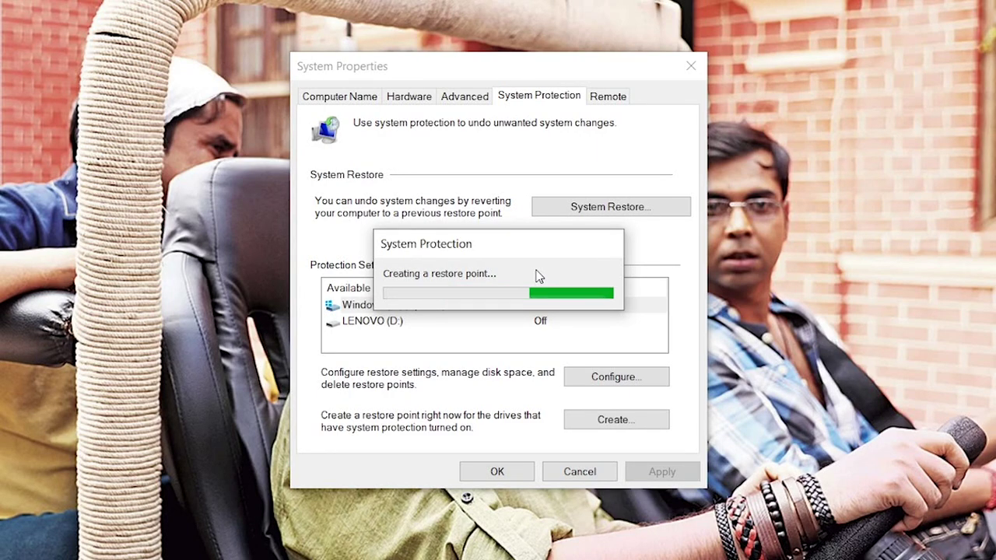
{"action": "left_click", "coordinate": [634, 286]}
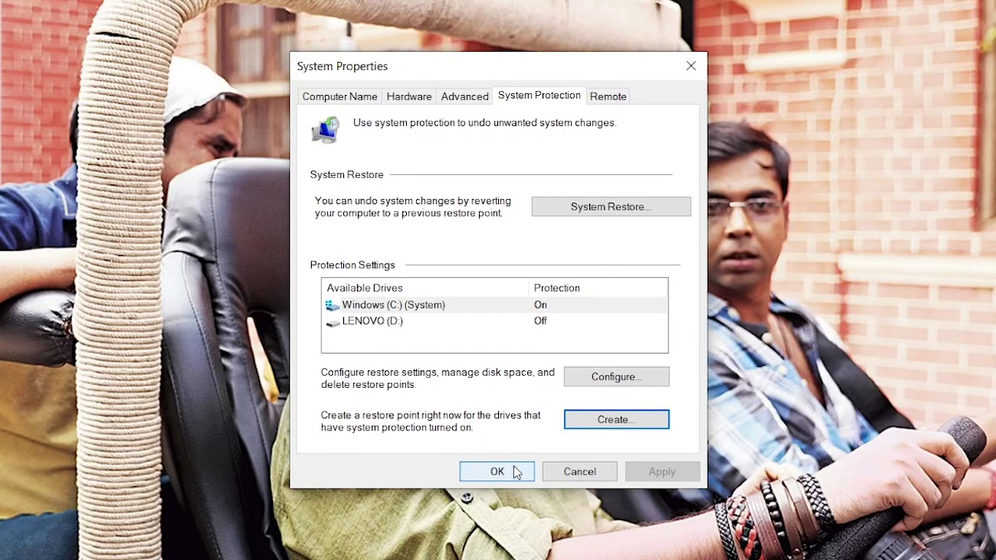
{"action": "left_click", "coordinate": [511, 470]}
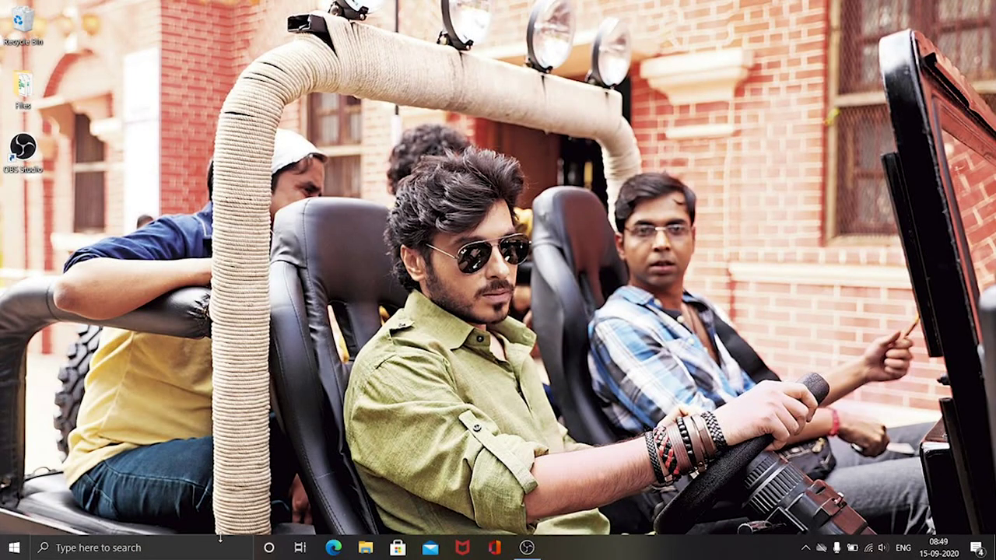
- Open the Windows Temp folder by running "temp" from the Run dialog, and grant permanent access to it
{"action": "left_click", "coordinate": [221, 541]}
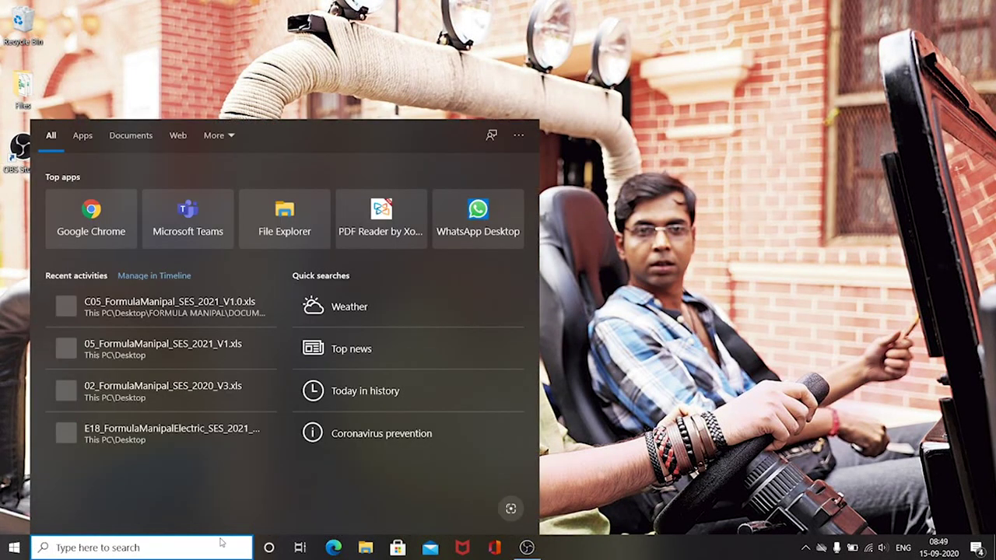
{"action": "type", "text": "run"}
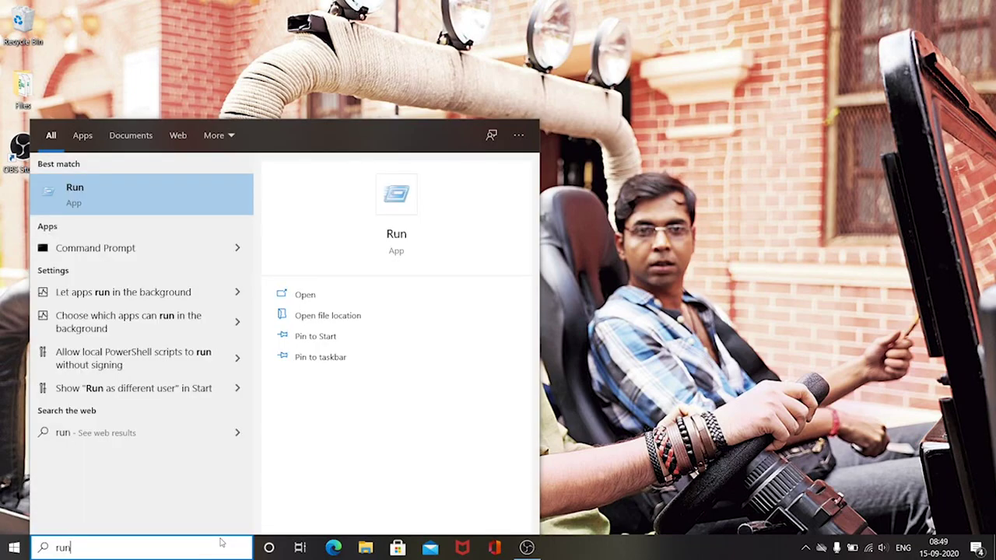
{"action": "left_click", "coordinate": [130, 198]}
{"action": "type", "text": "temp"}
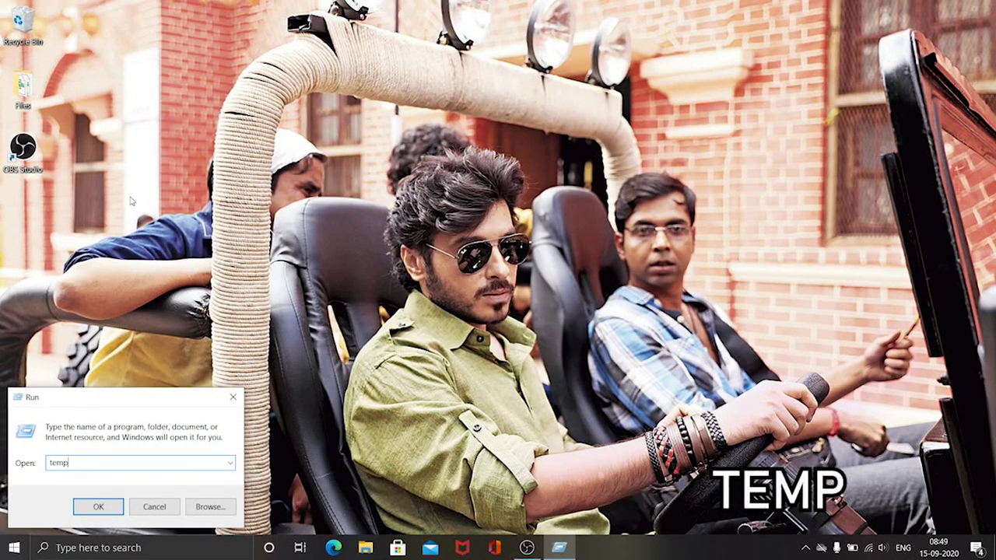
{"action": "key", "text": "Return"}
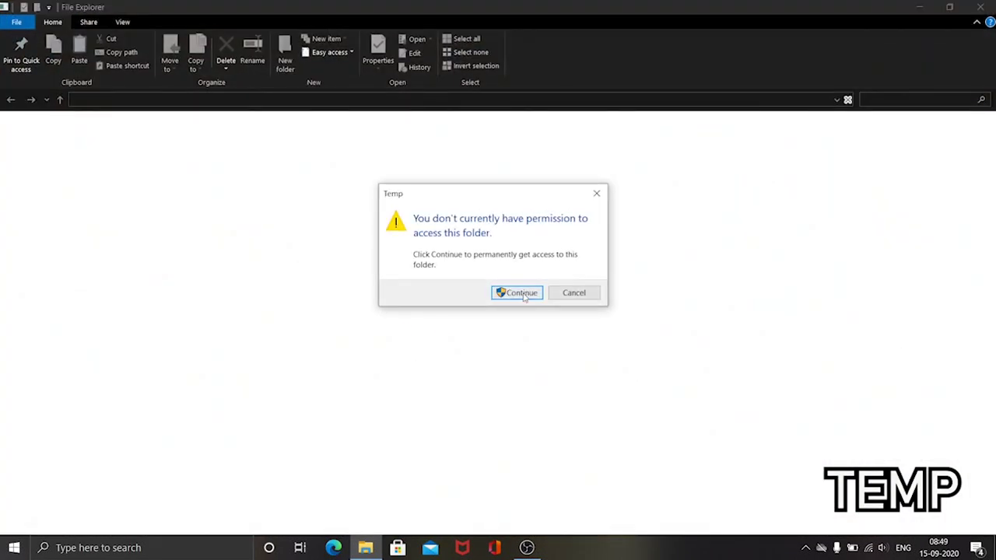
{"action": "left_click", "coordinate": [519, 293]}
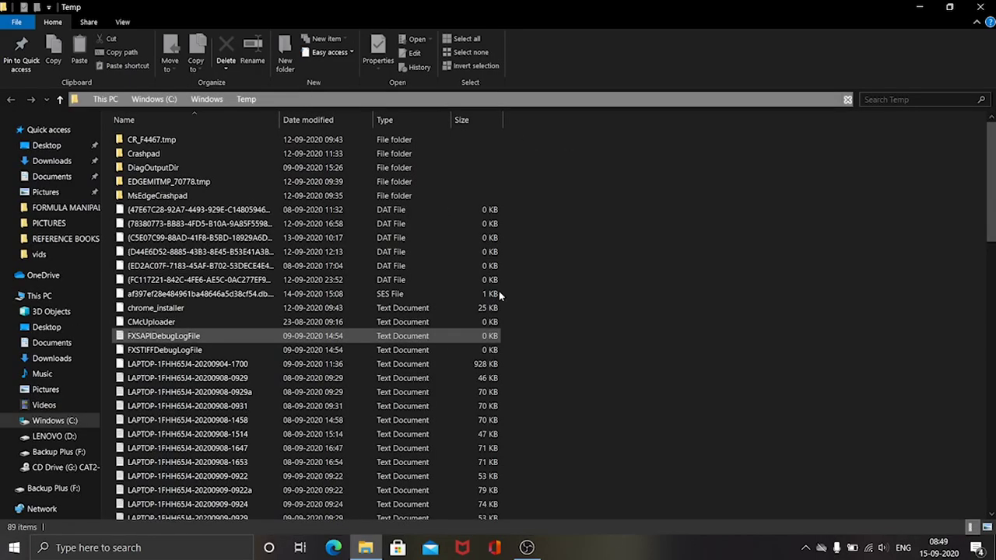
- Permanently delete everything in the Windows Temp folder, skipping the items that are in use
{"action": "key", "text": "ctrl+a"}
{"action": "key", "text": "shift+Delete"}
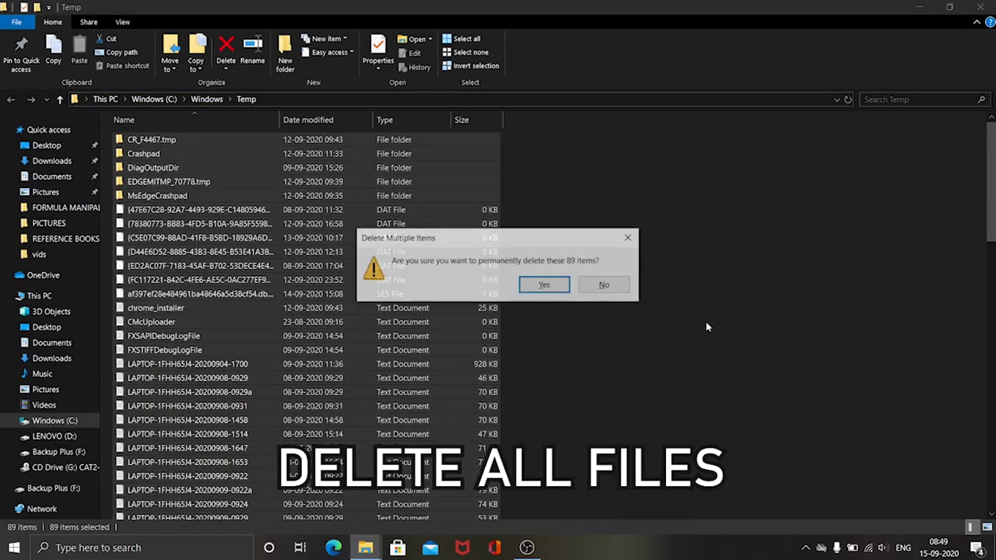
{"action": "key", "text": "Return"}
{"action": "left_click", "coordinate": [374, 219]}
{"action": "left_click", "coordinate": [463, 238]}
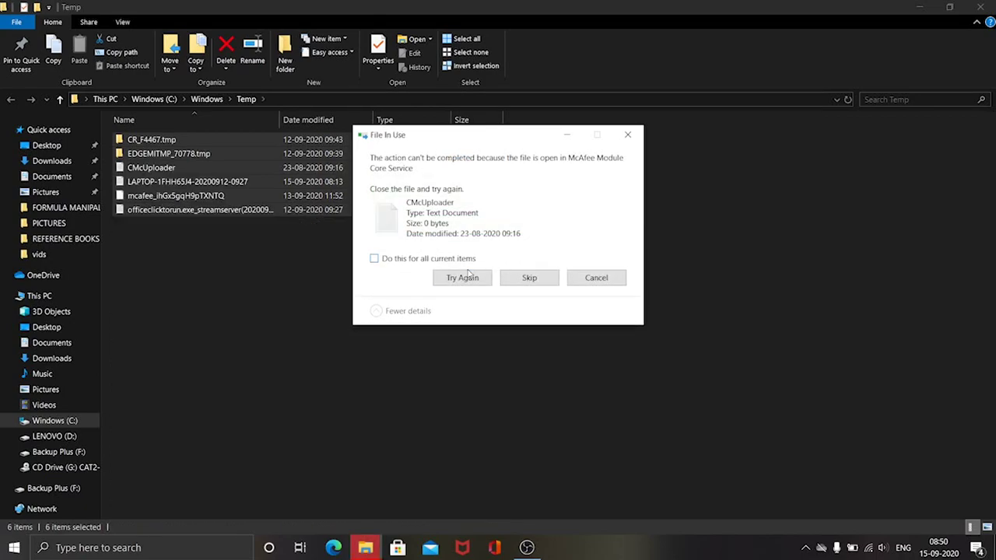
{"action": "left_click", "coordinate": [464, 267]}
{"action": "left_click", "coordinate": [529, 278]}
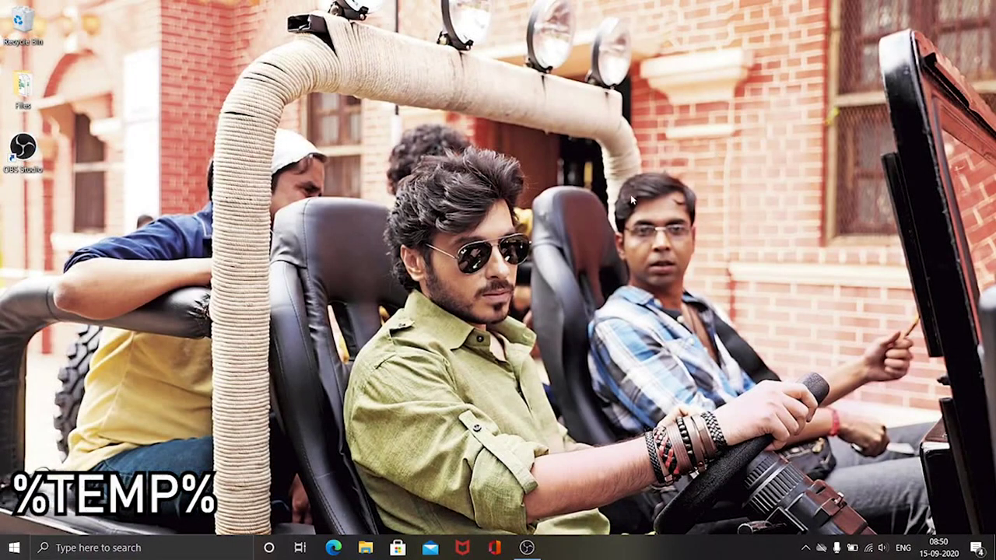
- Open the user's local temporary files folder by running "%temp%" from the Run dialog
{"action": "key", "text": "super+r"}
{"action": "key", "text": "BackSpace"}
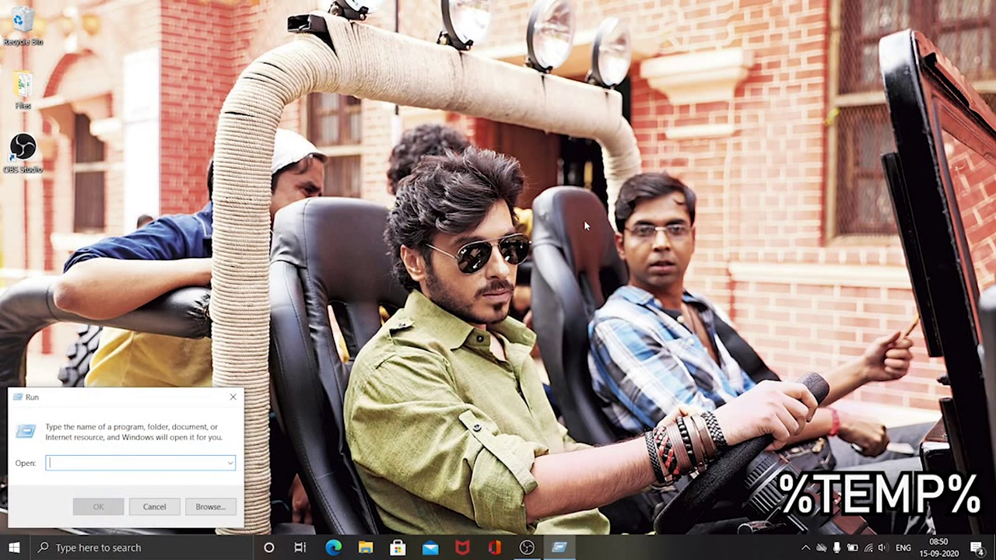
{"action": "type", "text": "%temp"}
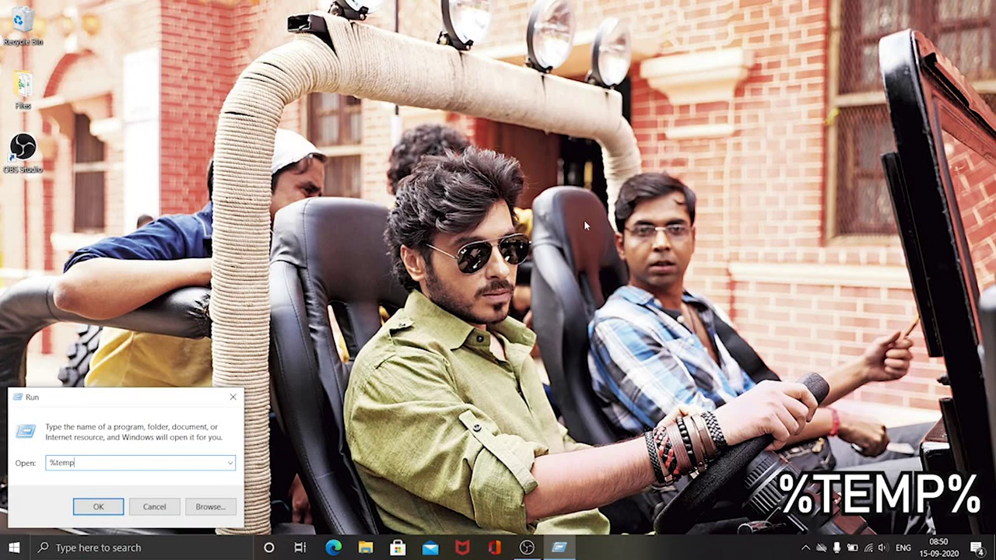
{"action": "type", "text": "%"}
{"action": "key", "text": "Return"}
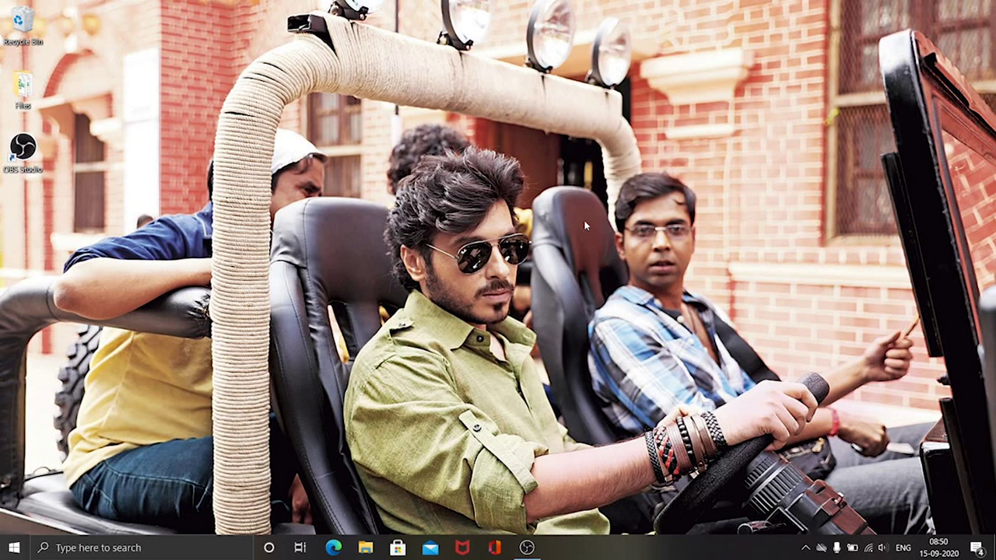
- Permanently delete everything in the user's local Temp folder, skip all items in use, and close the folder
{"action": "key", "text": "ctrl+a"}
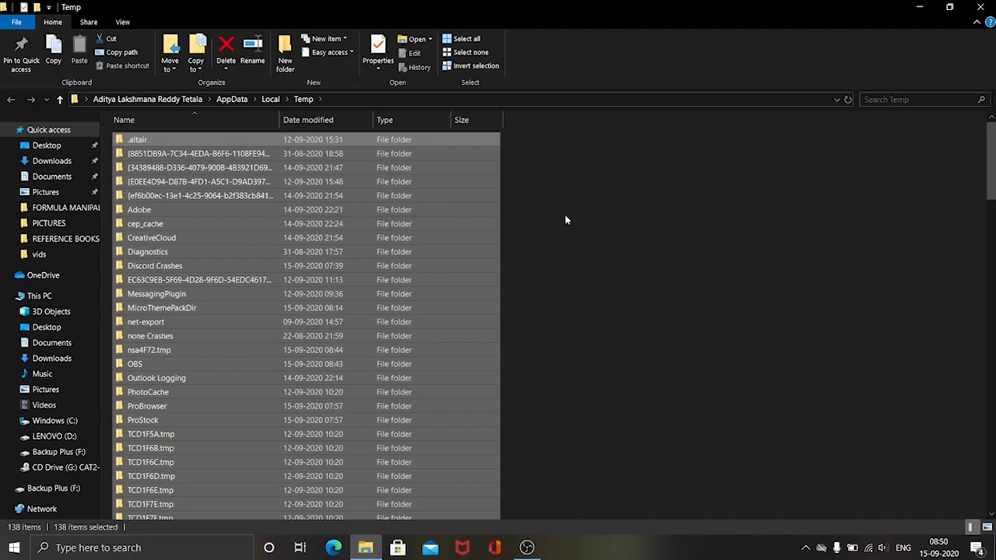
{"action": "key", "text": "shift+Delete"}
{"action": "key", "text": "Return"}
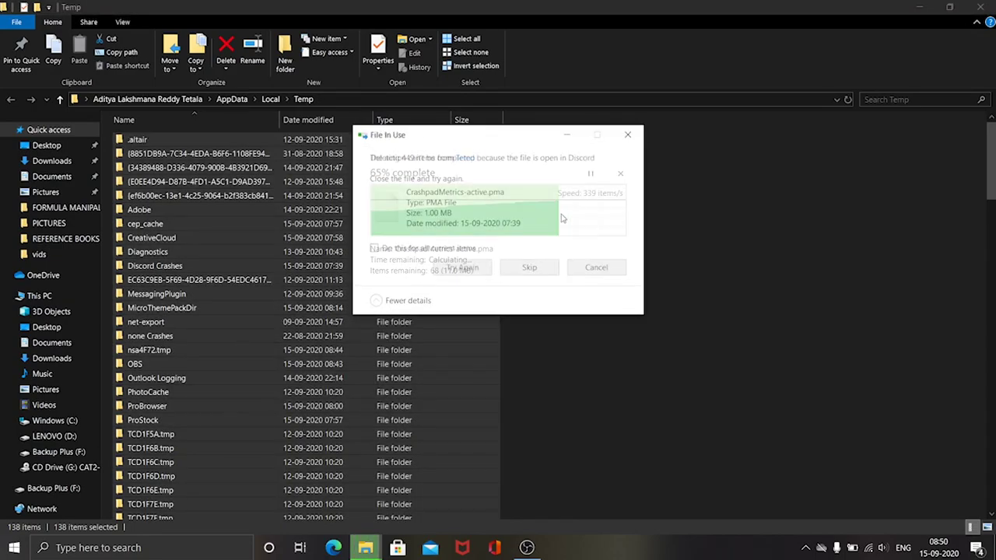
{"action": "left_click", "coordinate": [374, 247]}
{"action": "left_click", "coordinate": [529, 267]}
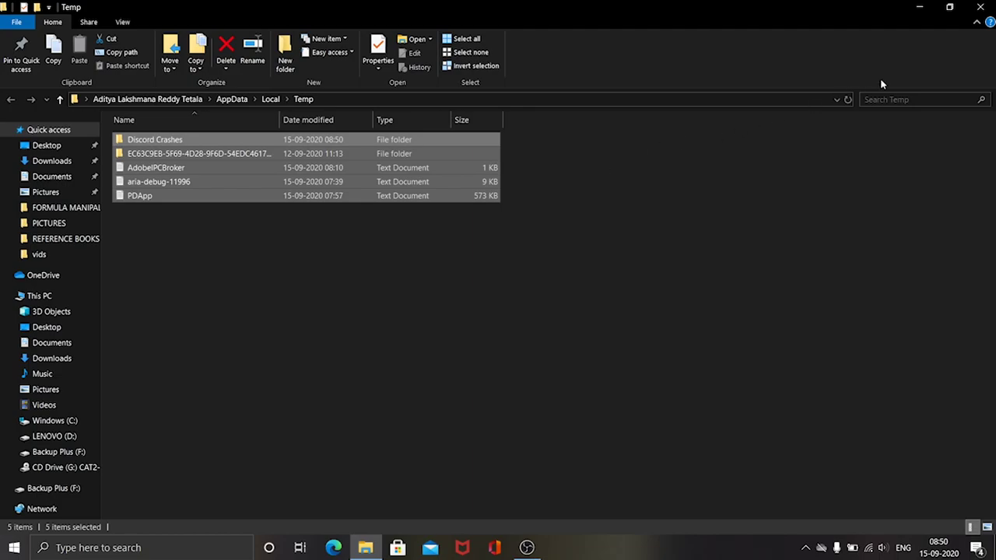
{"action": "left_click", "coordinate": [980, 7]}
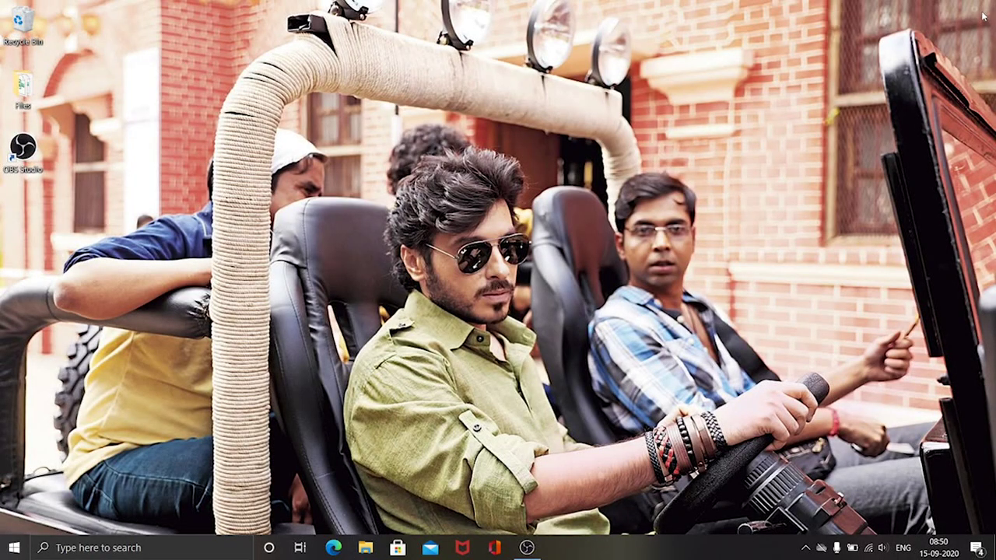
- Open the Windows prefetch folder by running "prefetch" from the Run dialog, and grant access to it
{"action": "key", "text": "super+r"}
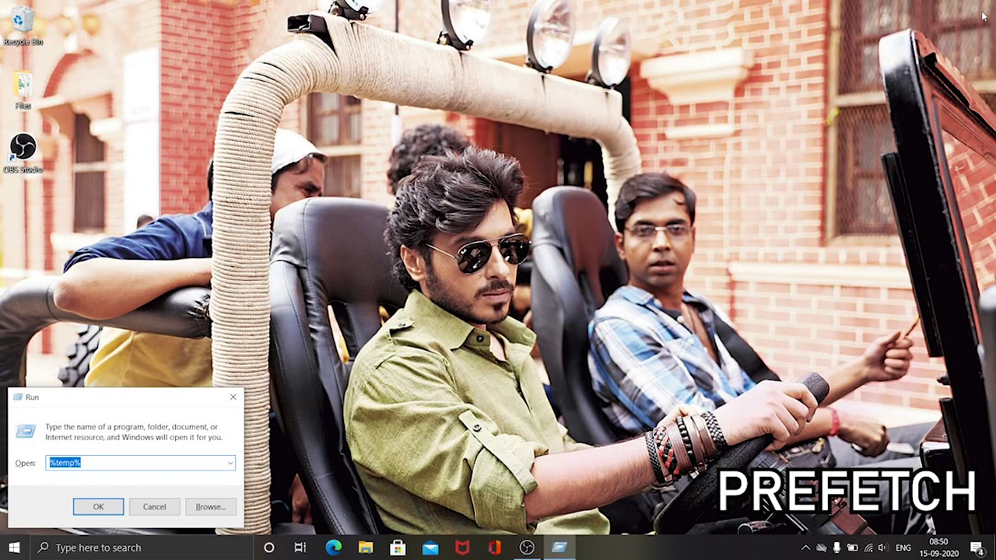
{"action": "key", "text": "BackSpace"}
{"action": "type", "text": "prefetch"}
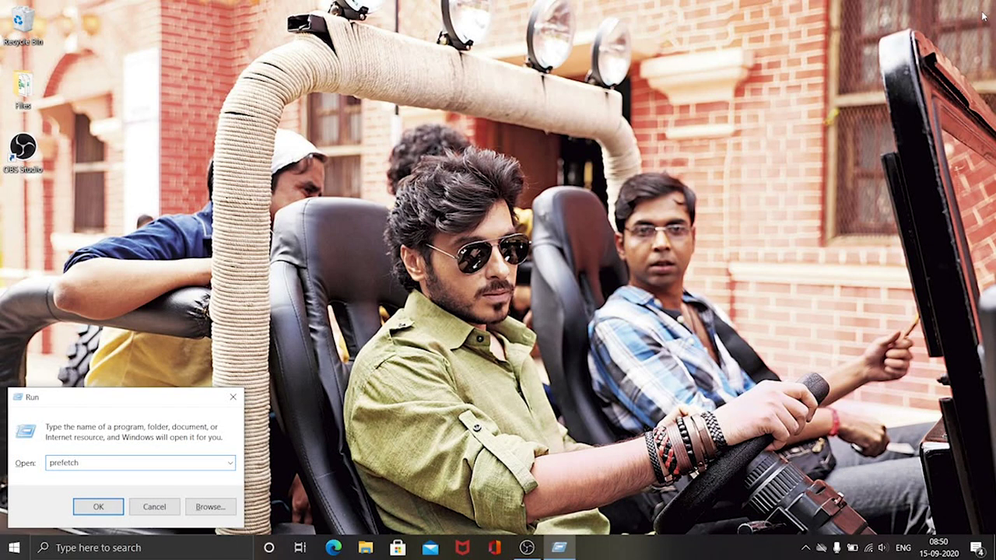
{"action": "key", "text": "Return"}
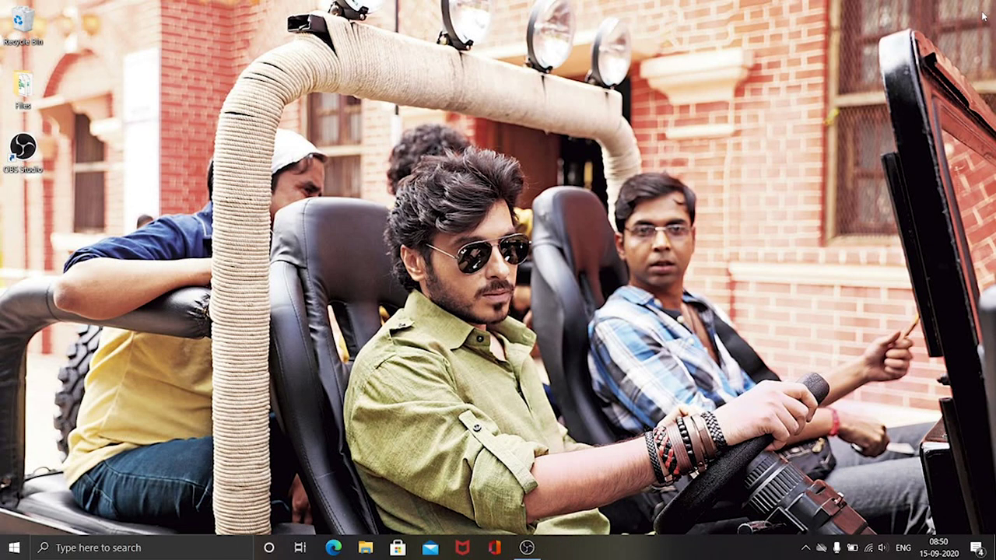
{"action": "left_click", "coordinate": [529, 292]}
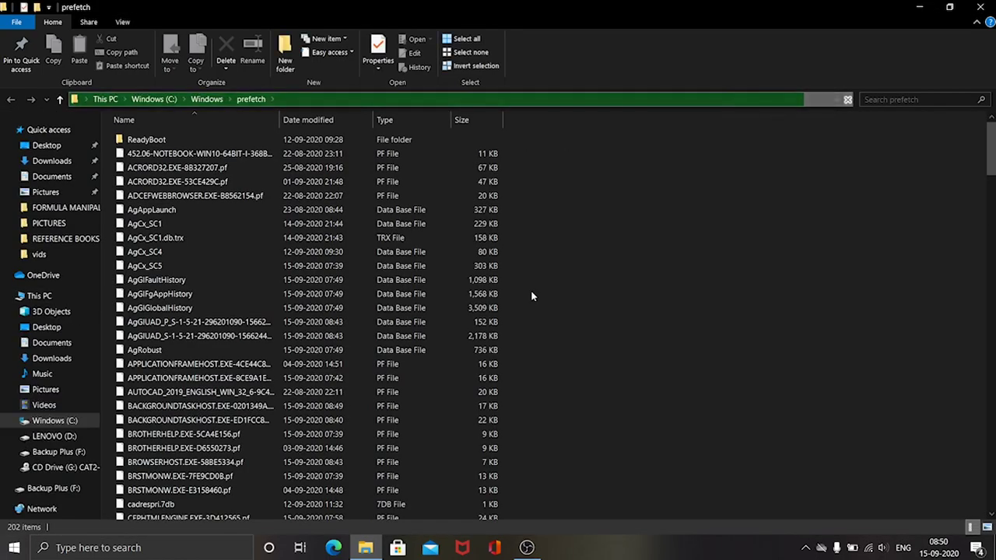
- Permanently delete everything in the prefetch folder, skip all items in use, and close the folder
{"action": "key", "text": "ctrl+a"}
{"action": "key", "text": "shift+Delete"}
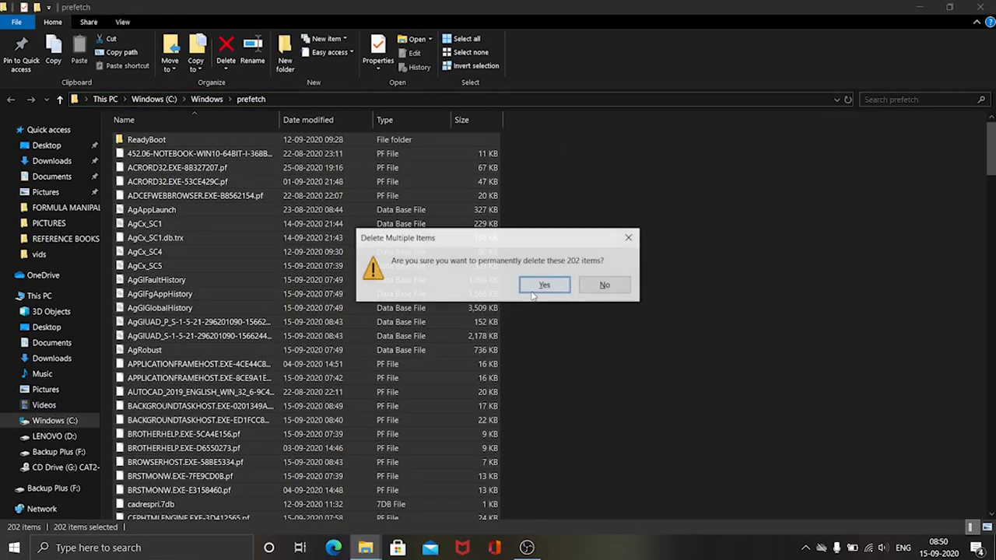
{"action": "key", "text": "Return"}
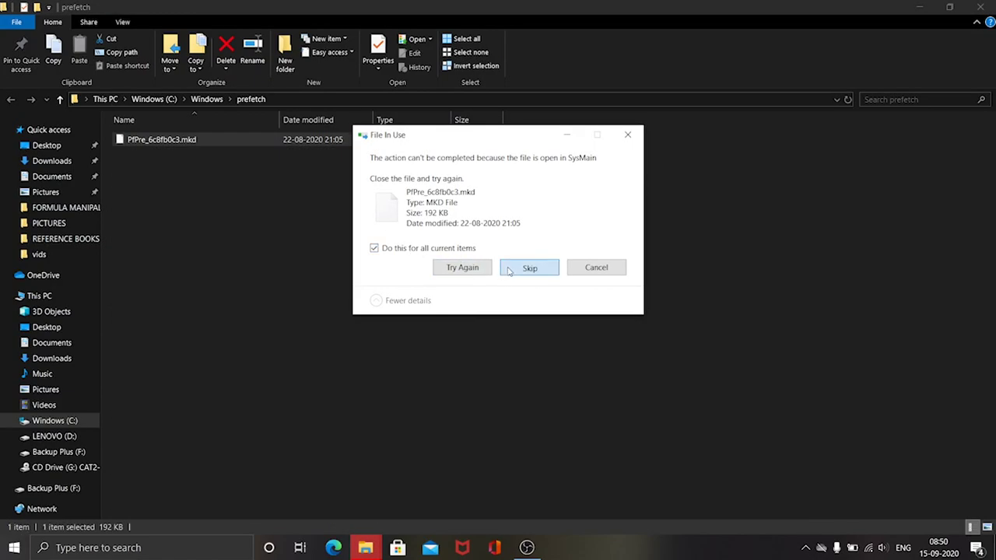
{"action": "left_click", "coordinate": [502, 266]}
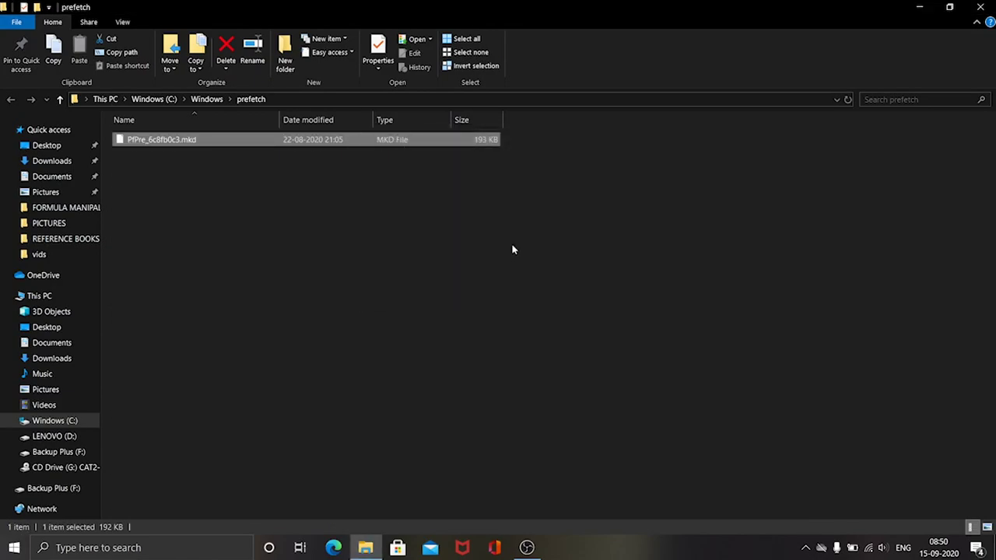
{"action": "left_click", "coordinate": [978, 14]}
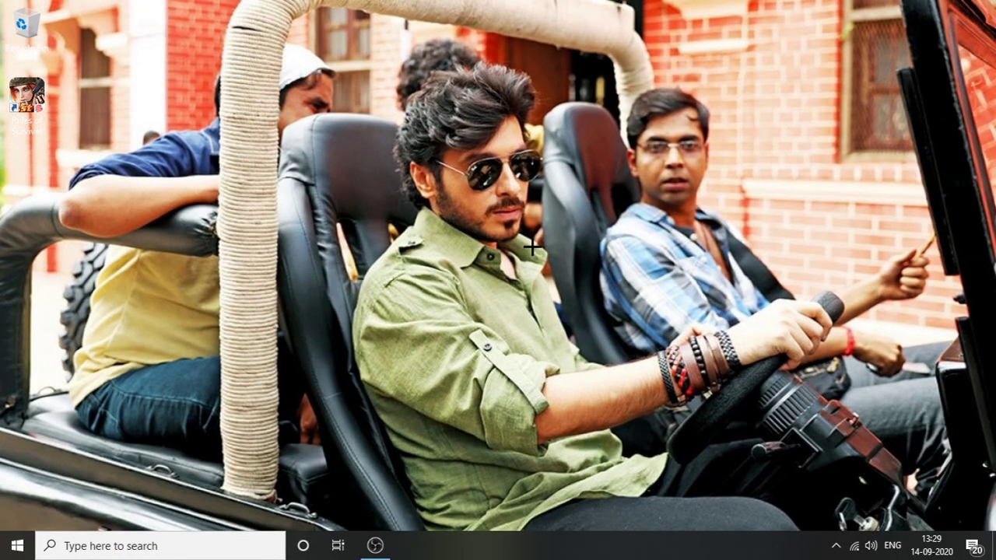
- Search Windows for "settings", open the Settings app, and go to the System category
{"action": "left_click", "coordinate": [130, 540]}
{"action": "type", "text": "sett"}
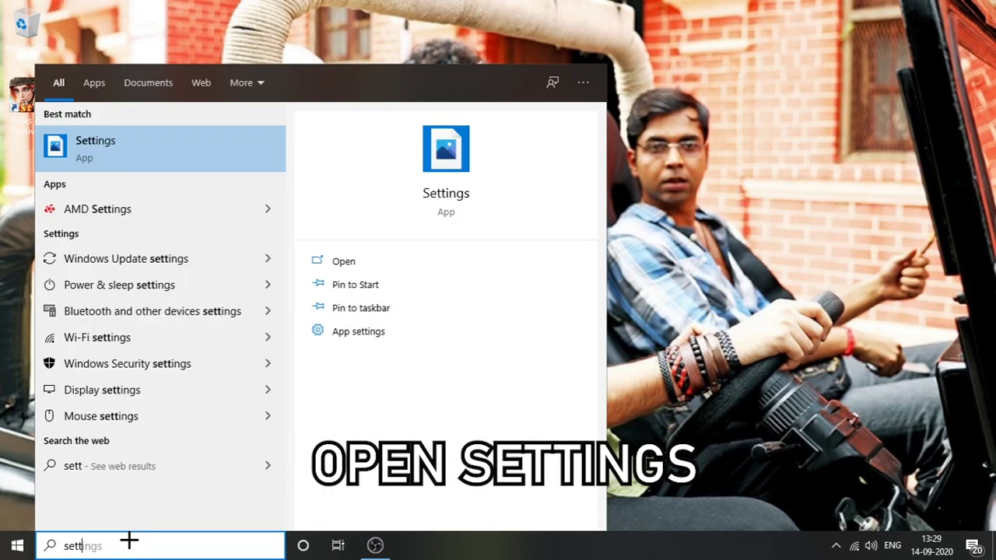
{"action": "type", "text": "ings"}
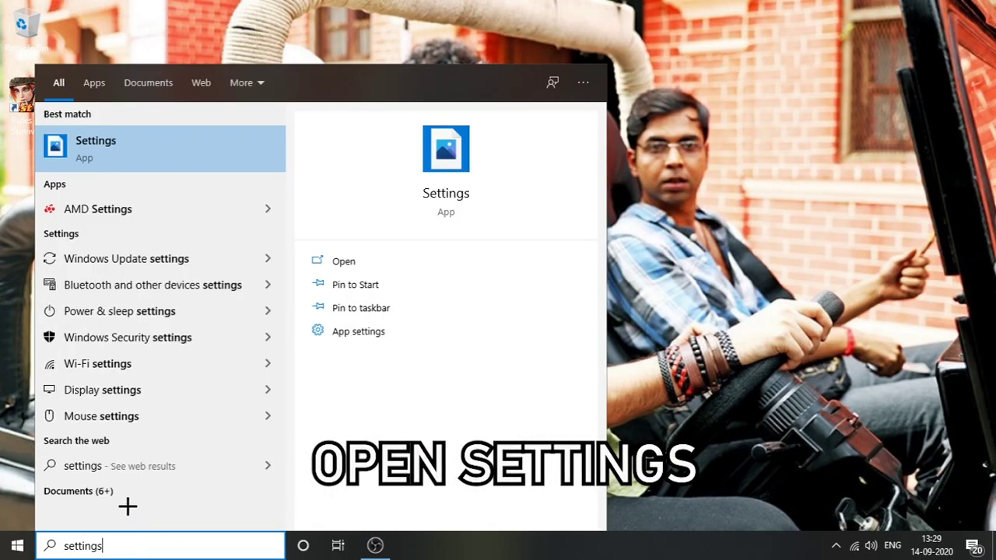
{"action": "left_click", "coordinate": [137, 152]}
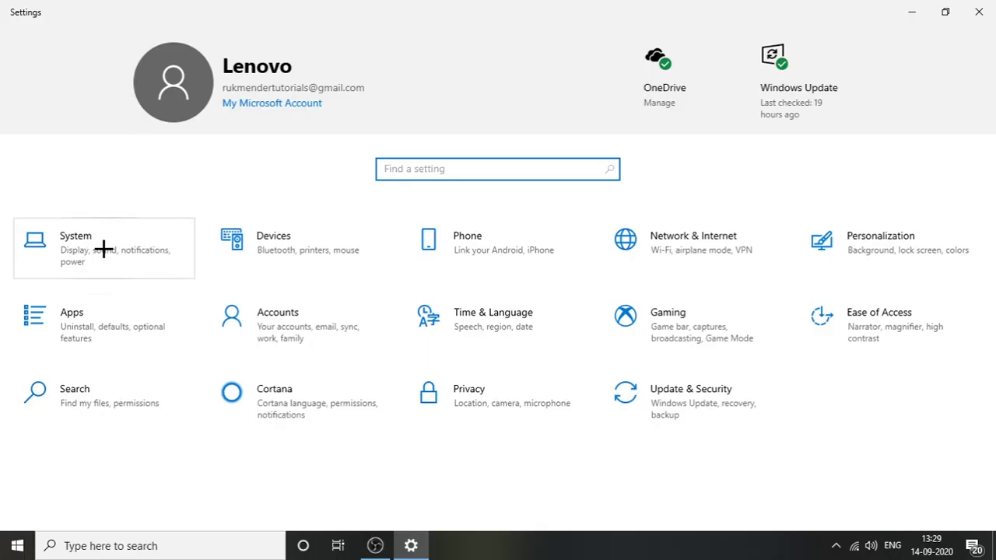
{"action": "left_click", "coordinate": [129, 238]}
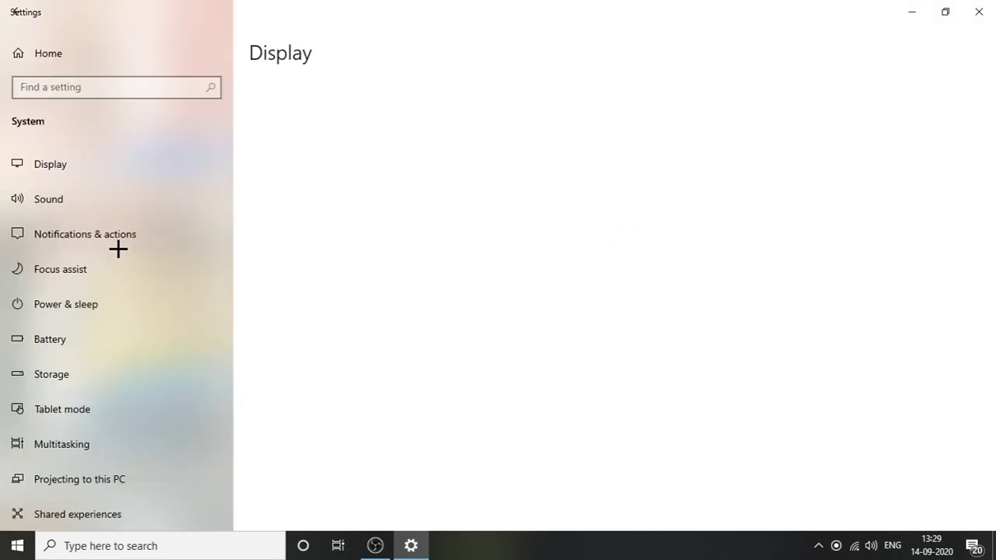
- In Notifications & actions, turn off notifications from apps and other senders, and disable tips, tricks, and suggestions
{"action": "left_click", "coordinate": [76, 233]}
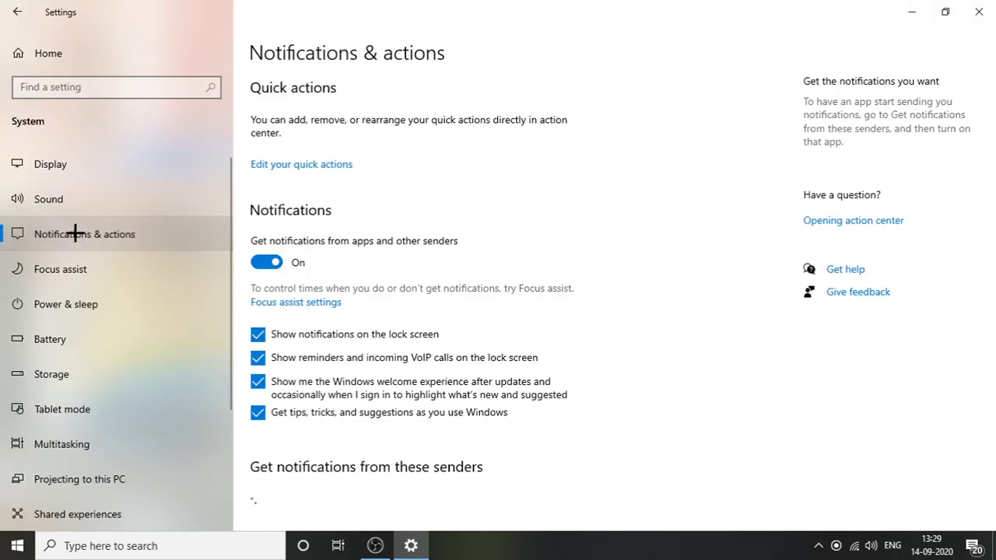
{"action": "left_click", "coordinate": [258, 262]}
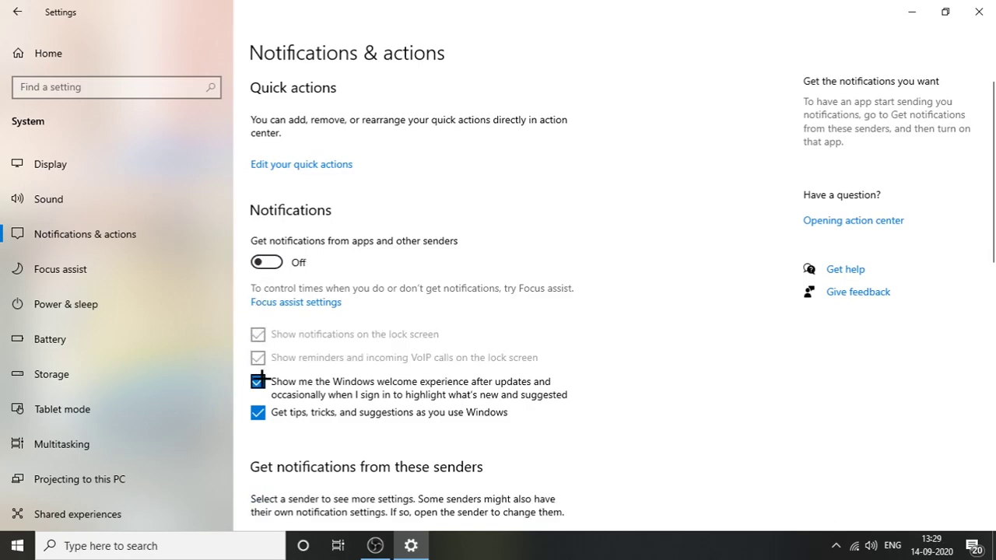
{"action": "left_click", "coordinate": [257, 410]}
{"action": "scroll", "coordinate": [304, 361], "scroll_direction": "down", "scroll_amount": 1}
{"action": "scroll", "coordinate": [304, 362], "scroll_direction": "down", "scroll_amount": 4}
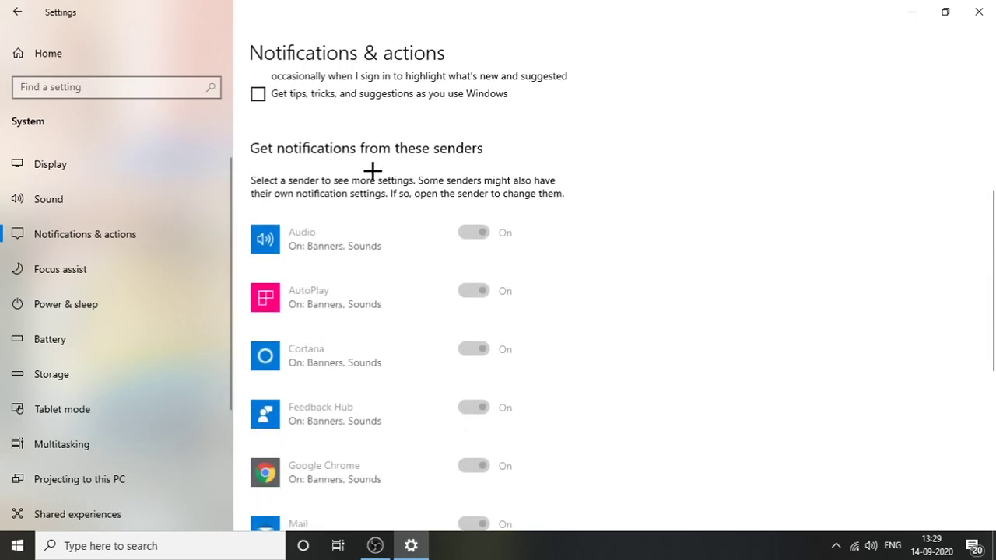
- In the Multitasking settings, turn off Snap windows and the suggestions shown in the timeline
{"action": "left_click", "coordinate": [106, 272]}
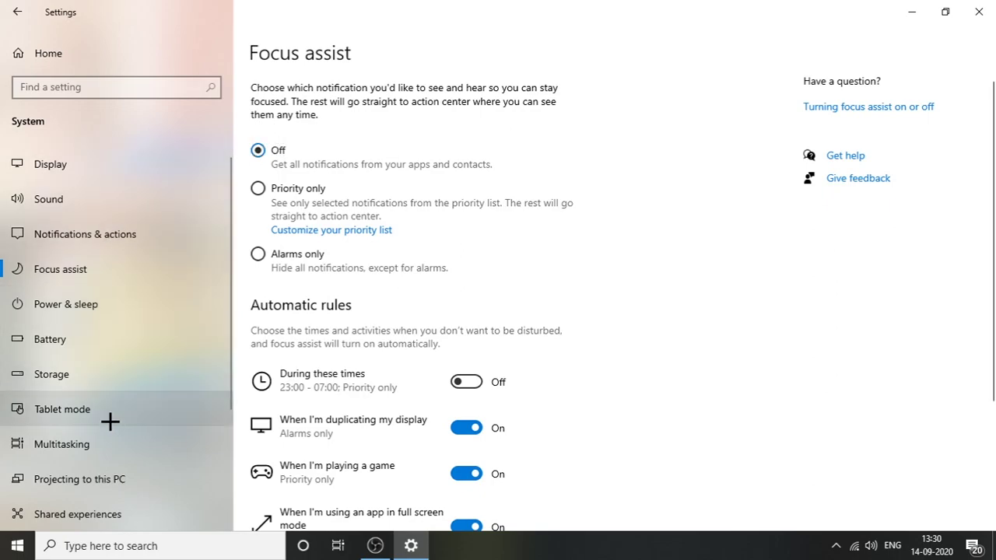
{"action": "left_click", "coordinate": [97, 444]}
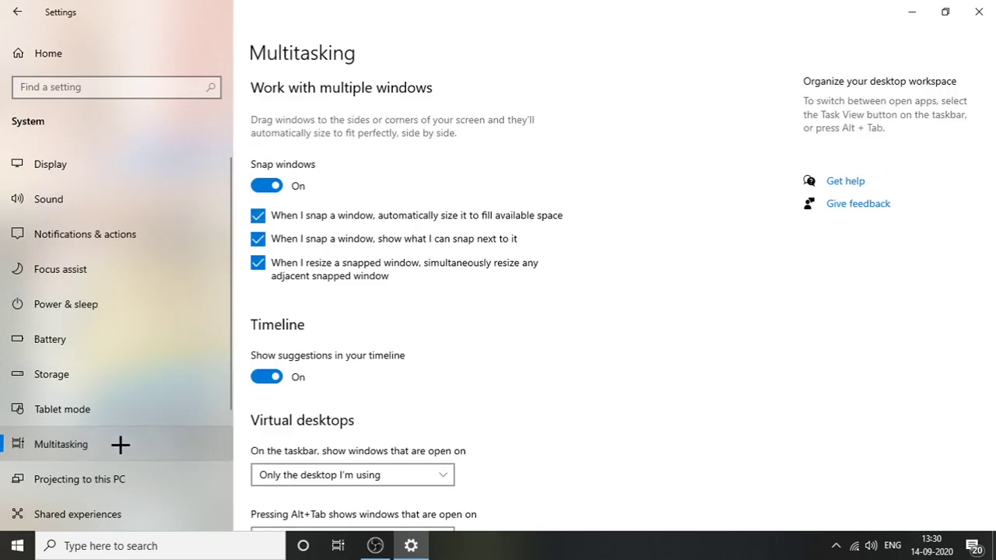
{"action": "left_click", "coordinate": [266, 186]}
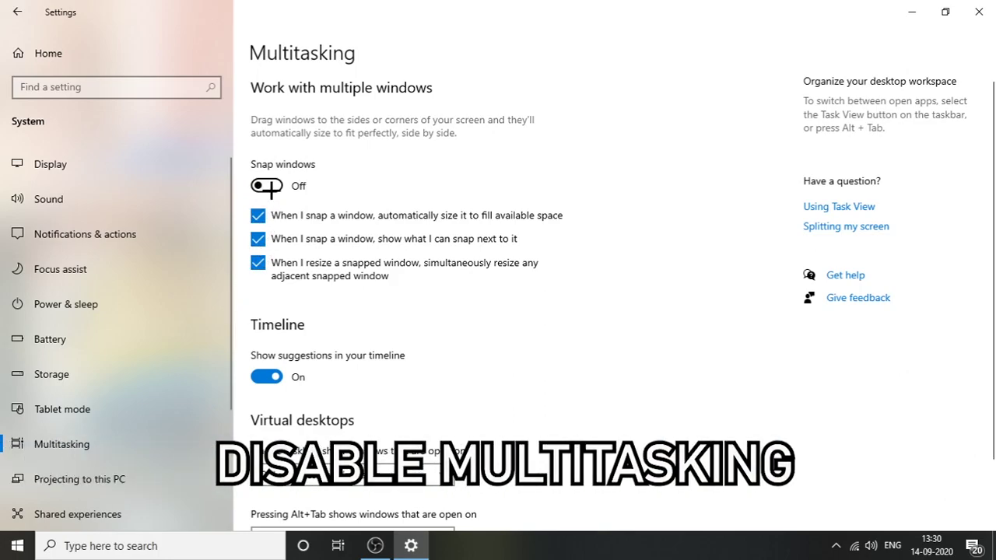
{"action": "left_click", "coordinate": [268, 376]}
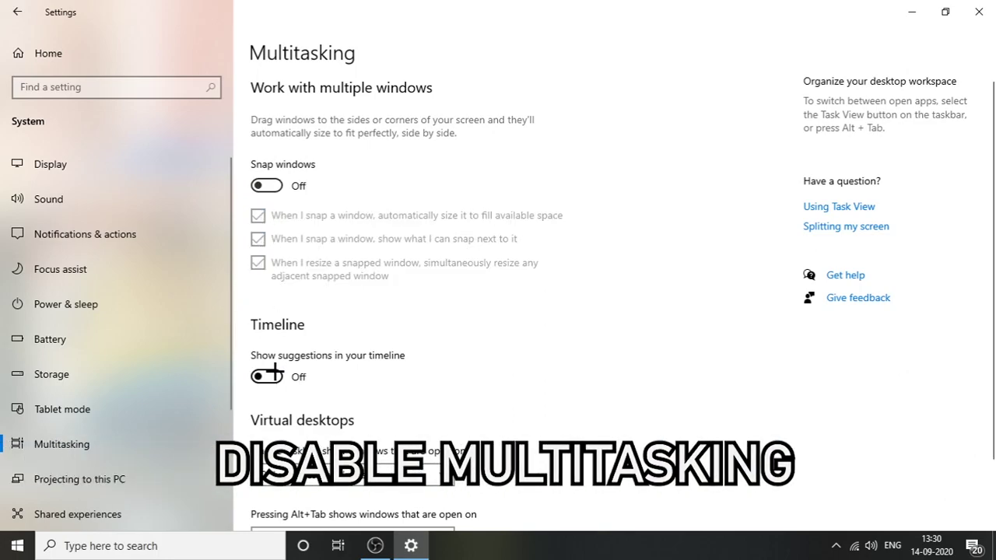
{"action": "scroll", "coordinate": [273, 369], "scroll_direction": "down", "scroll_amount": 2}
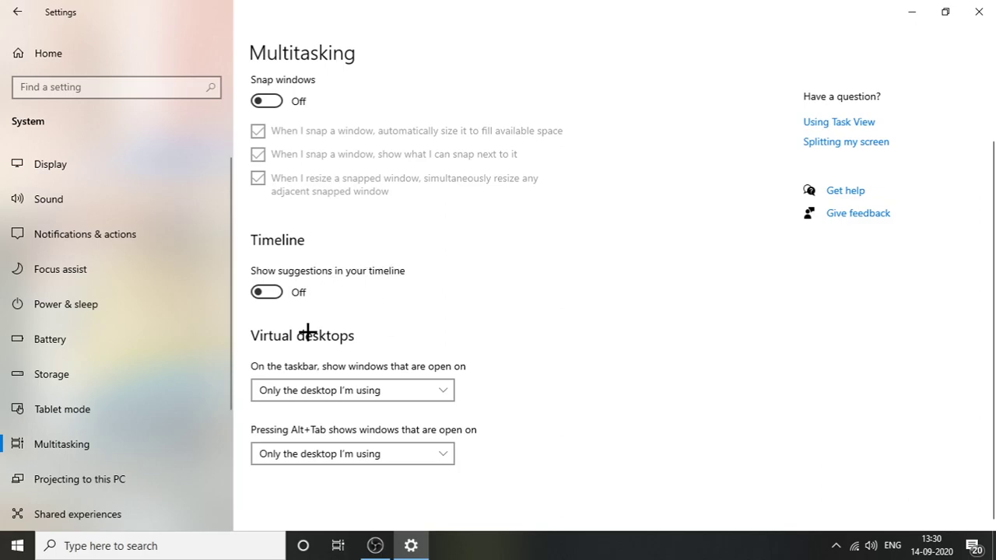
- Go to the Gaming settings and turn off recording game clips, screenshots, and broadcasts using Game bar
{"action": "left_click", "coordinate": [17, 15]}
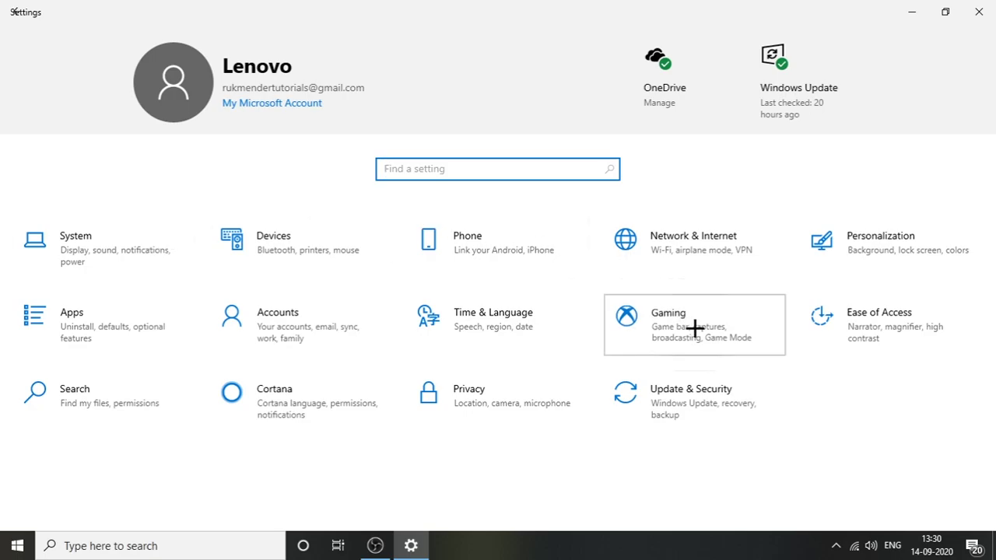
{"action": "left_click", "coordinate": [695, 302]}
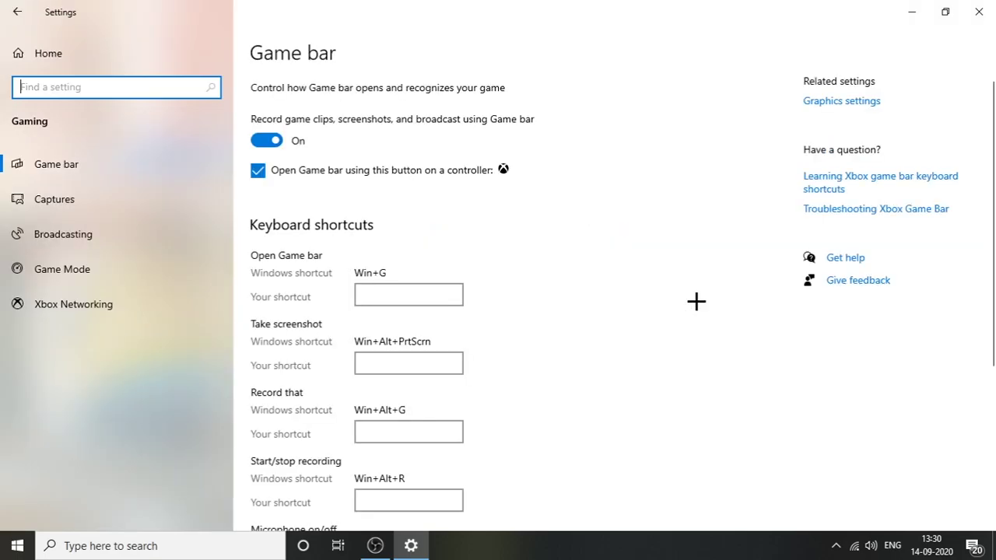
{"action": "left_click", "coordinate": [269, 141]}
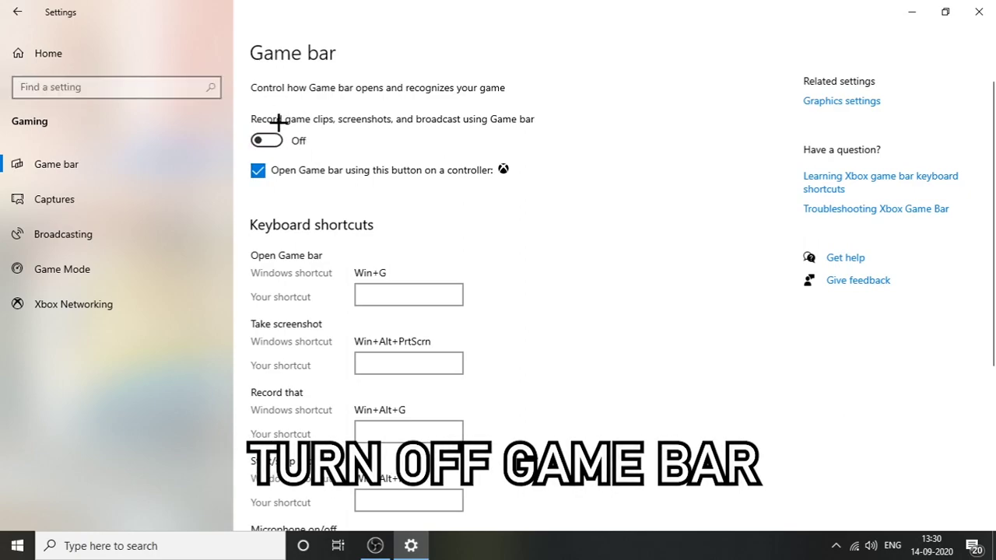
- Open the Game Mode settings and switch Game Mode off
{"action": "left_click", "coordinate": [113, 267]}
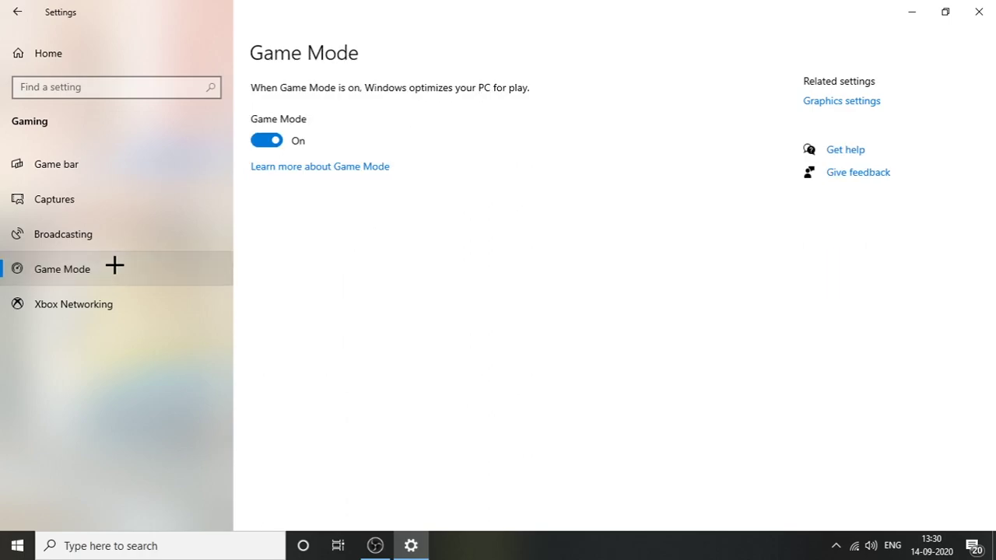
{"action": "left_click", "coordinate": [266, 140]}
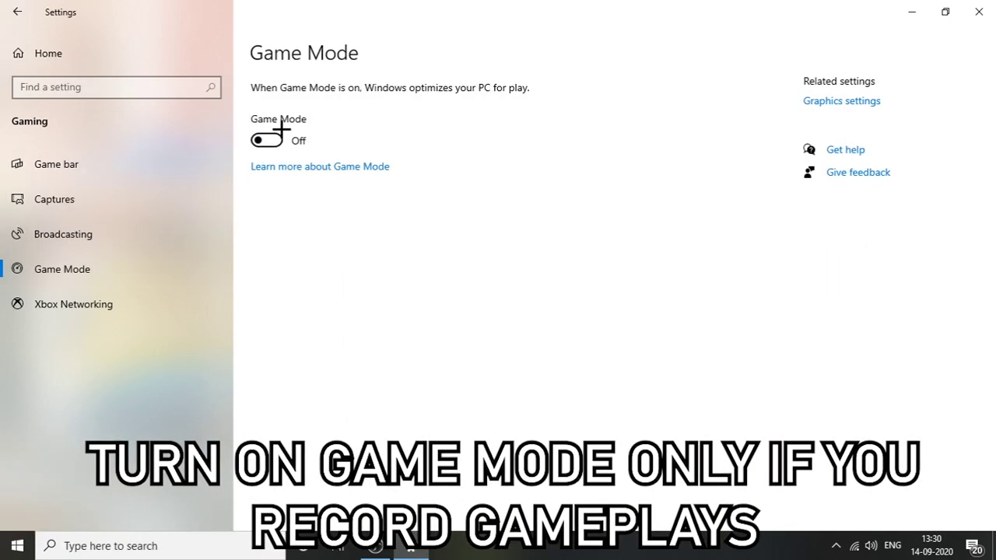
{"action": "left_click", "coordinate": [267, 141]}
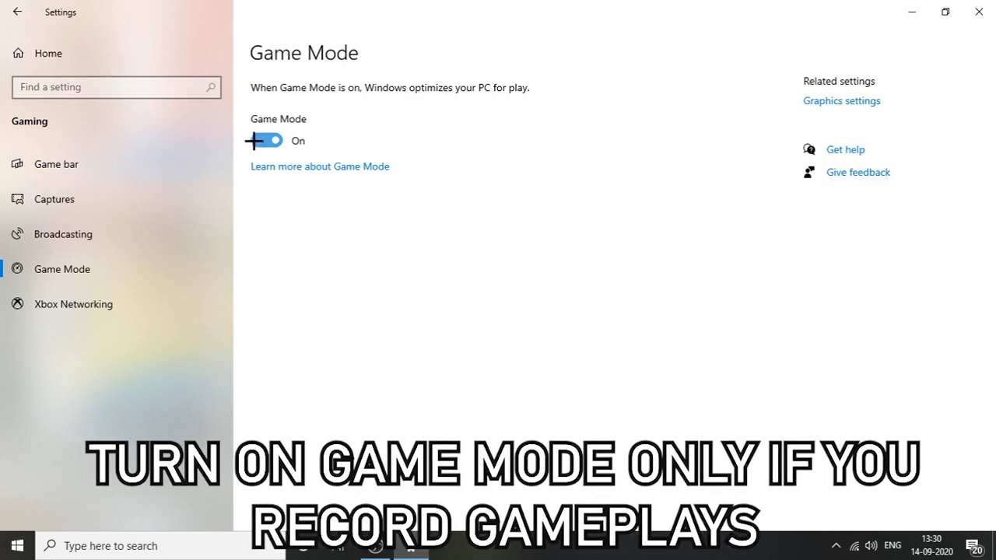
{"action": "left_click", "coordinate": [269, 140]}
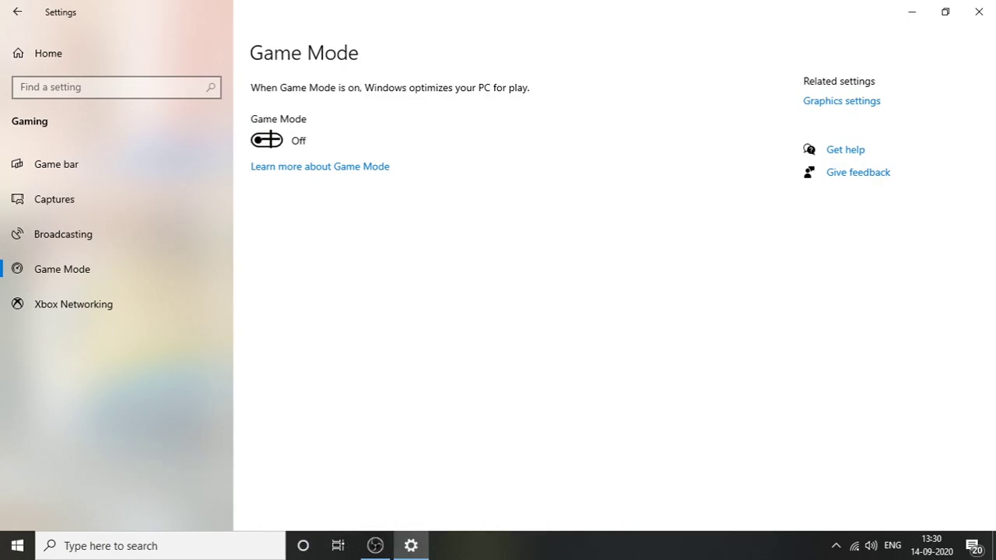
- Open the Startup page of the Apps settings and stop Google Chrome from starting at login
{"action": "left_click", "coordinate": [27, 14]}
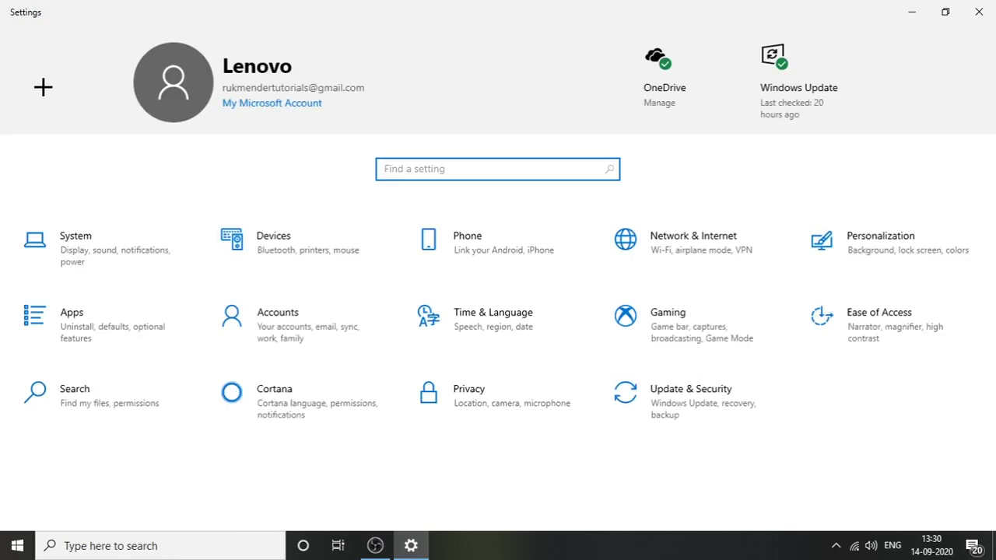
{"action": "left_click", "coordinate": [101, 304]}
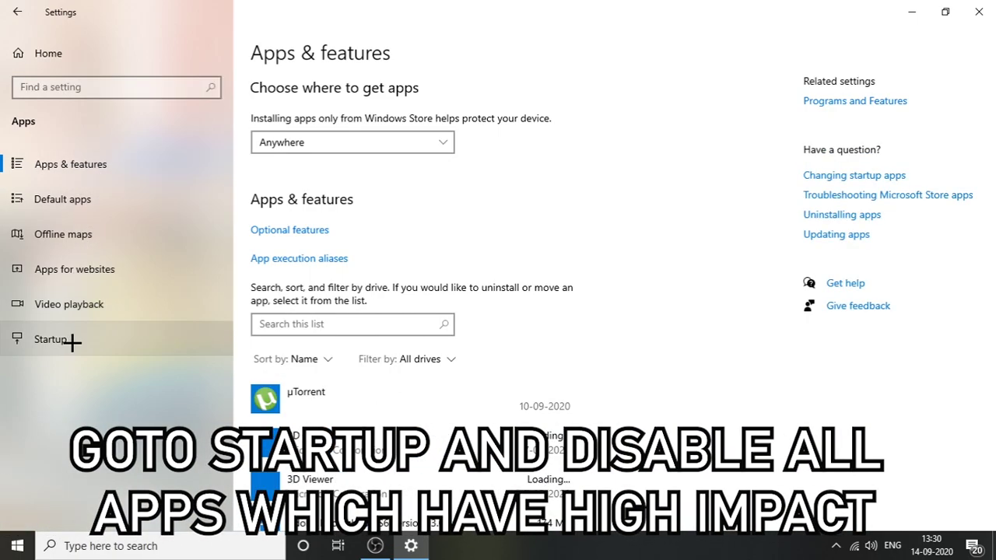
{"action": "left_click", "coordinate": [78, 340]}
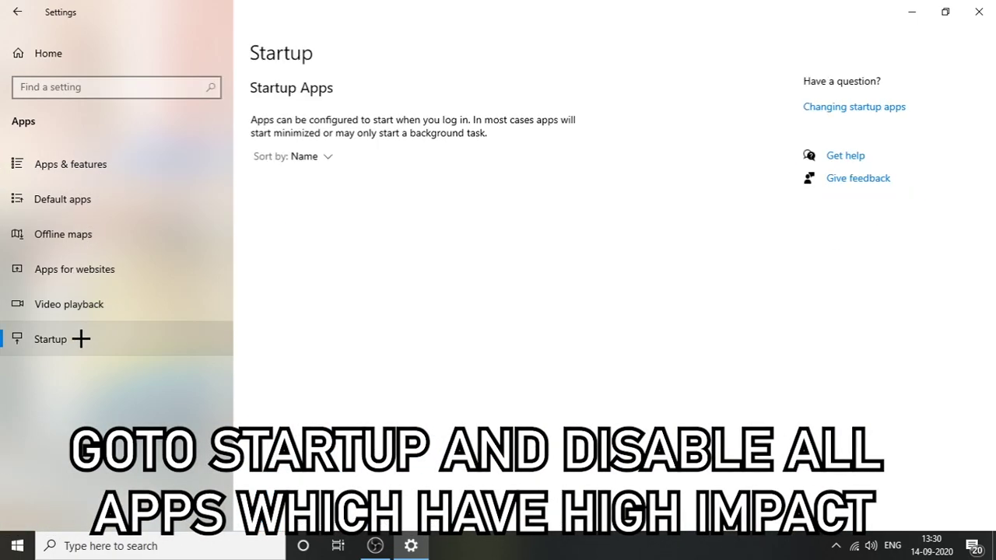
{"action": "scroll", "coordinate": [406, 144], "scroll_direction": "down", "scroll_amount": 1}
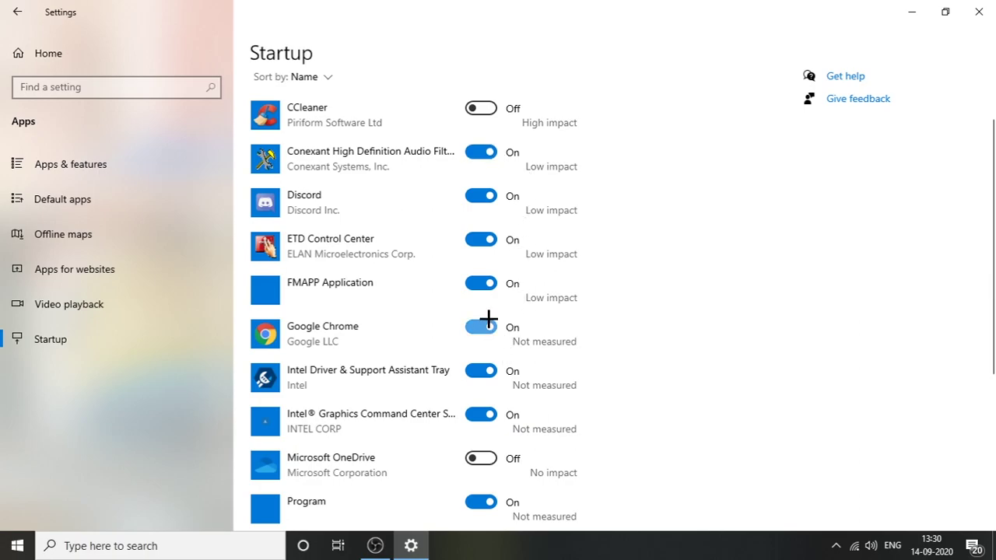
{"action": "scroll", "coordinate": [487, 338], "scroll_direction": "down", "scroll_amount": 1}
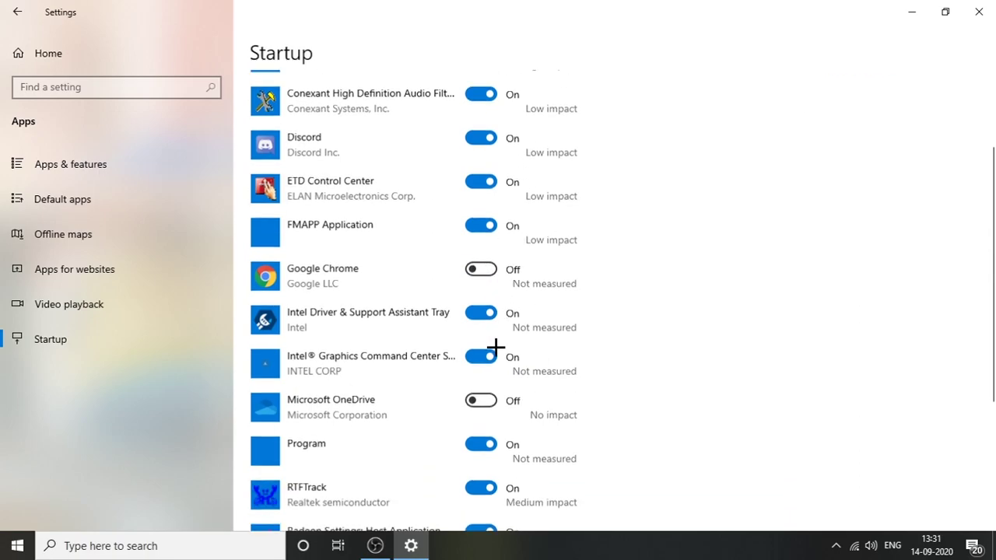
- Turn off the high-impact Radeon Settings: Host Application in the startup apps list
{"action": "scroll", "coordinate": [509, 330], "scroll_direction": "up", "scroll_amount": 3}
{"action": "scroll", "coordinate": [518, 224], "scroll_direction": "down", "scroll_amount": 4}
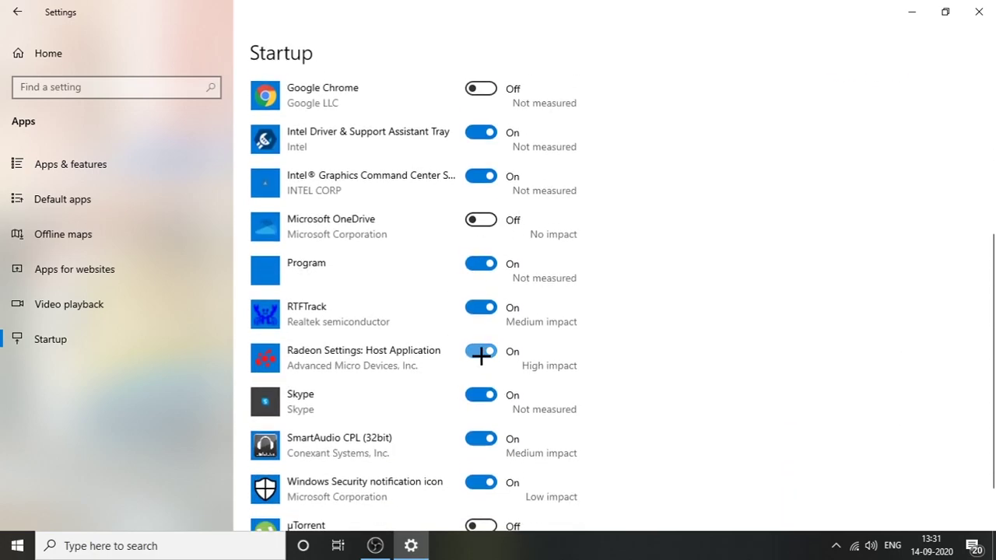
{"action": "left_click", "coordinate": [490, 352]}
{"action": "left_click", "coordinate": [486, 352]}
{"action": "left_click", "coordinate": [487, 351]}
{"action": "scroll", "coordinate": [498, 359], "scroll_direction": "down", "scroll_amount": 2}
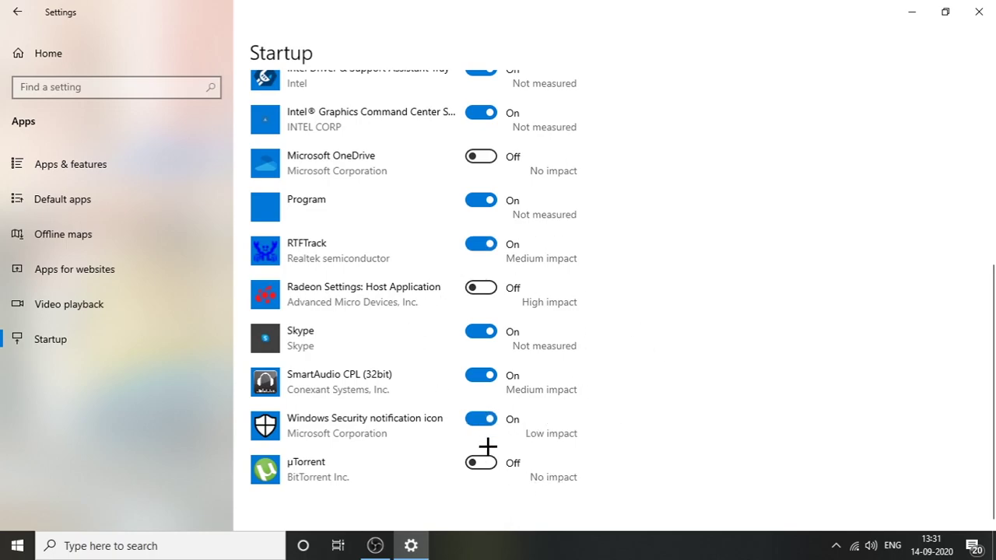
- In Update & Security, open Delivery Optimization and turn off downloads from other PCs
{"action": "left_click", "coordinate": [21, 11]}
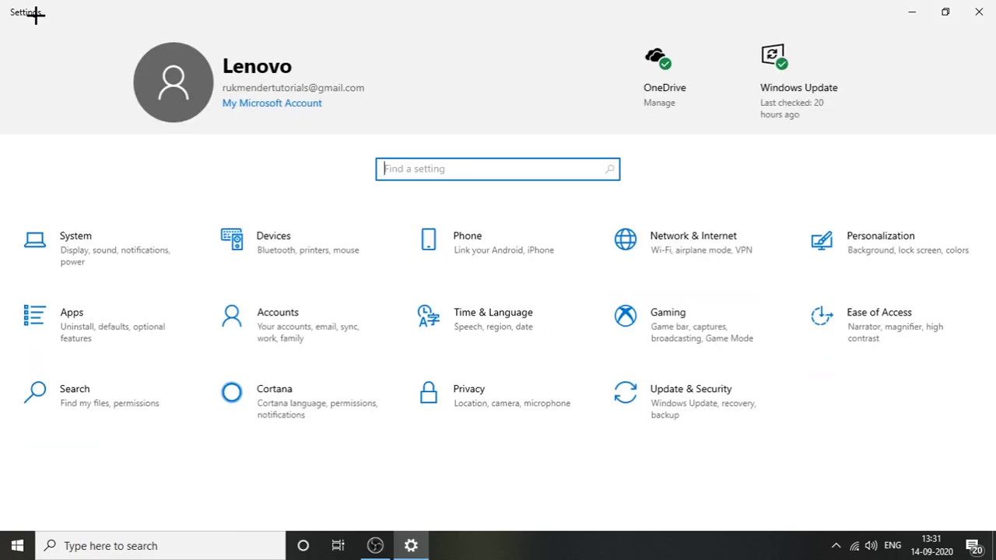
{"action": "left_click", "coordinate": [654, 398]}
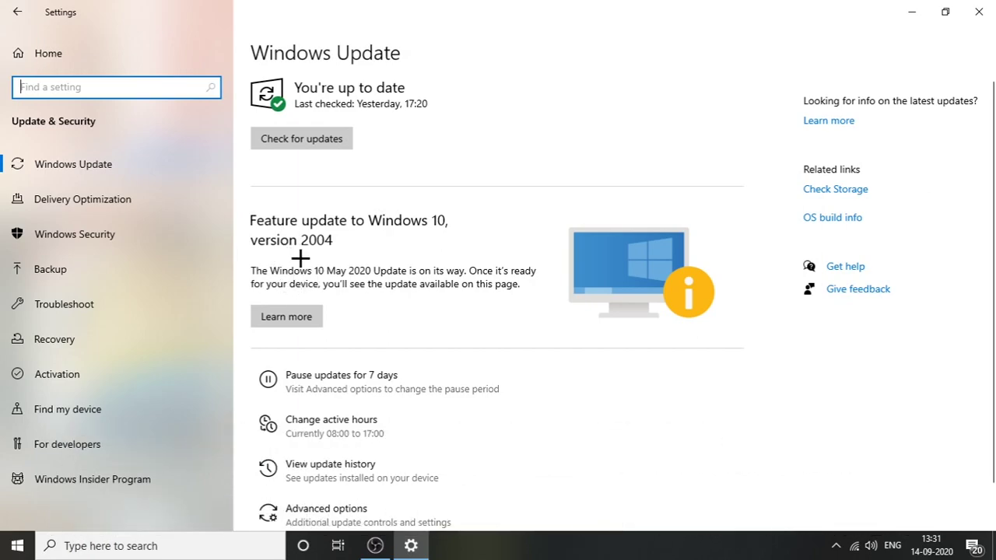
{"action": "left_click", "coordinate": [95, 201]}
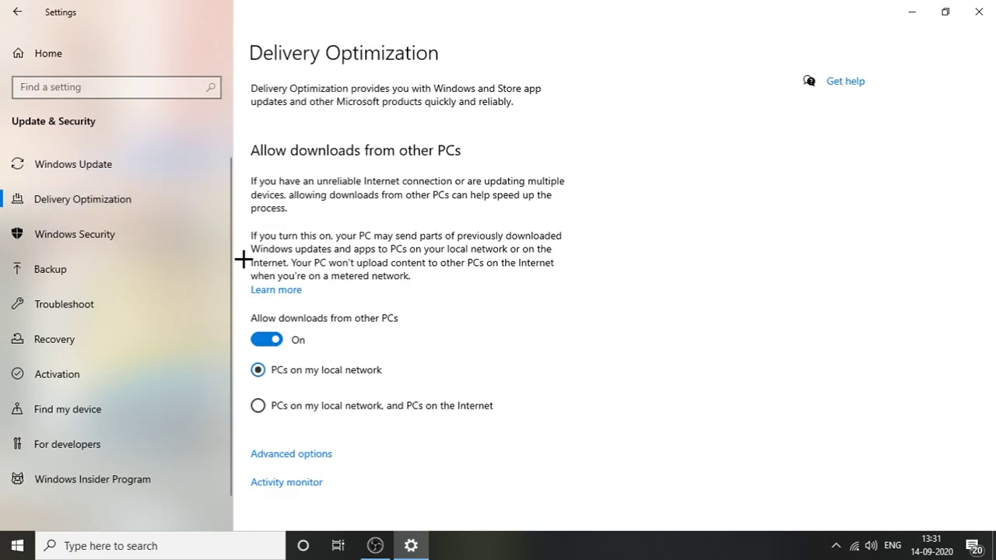
{"action": "left_click", "coordinate": [257, 340]}
{"action": "left_click", "coordinate": [275, 336]}
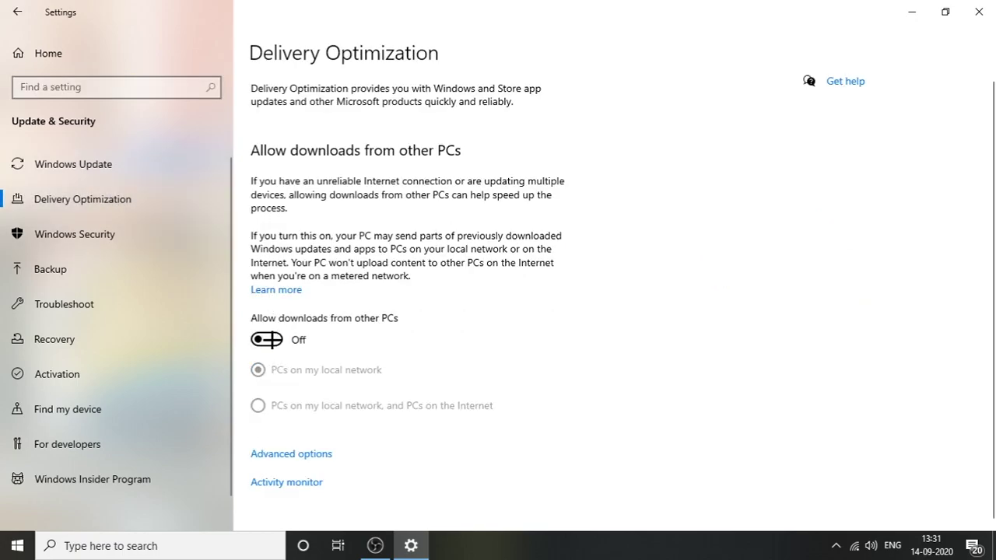
- In Delivery Optimization's advanced options, enable the background and foreground download limits, the upload bandwidth limit, and the monthly upload limit
{"action": "left_click", "coordinate": [289, 455]}
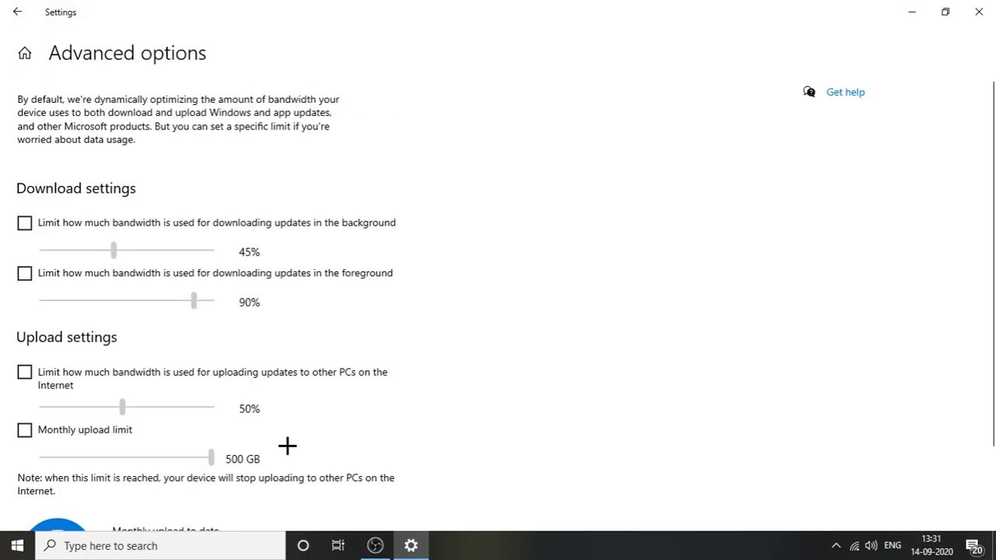
{"action": "left_click", "coordinate": [28, 224]}
{"action": "left_click", "coordinate": [25, 273]}
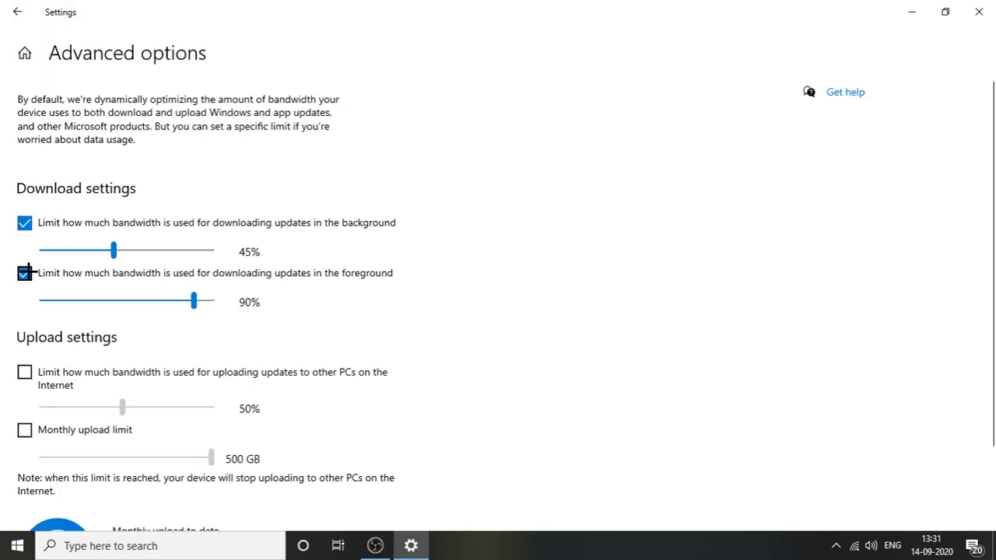
{"action": "left_click", "coordinate": [26, 372]}
{"action": "left_click", "coordinate": [24, 432]}
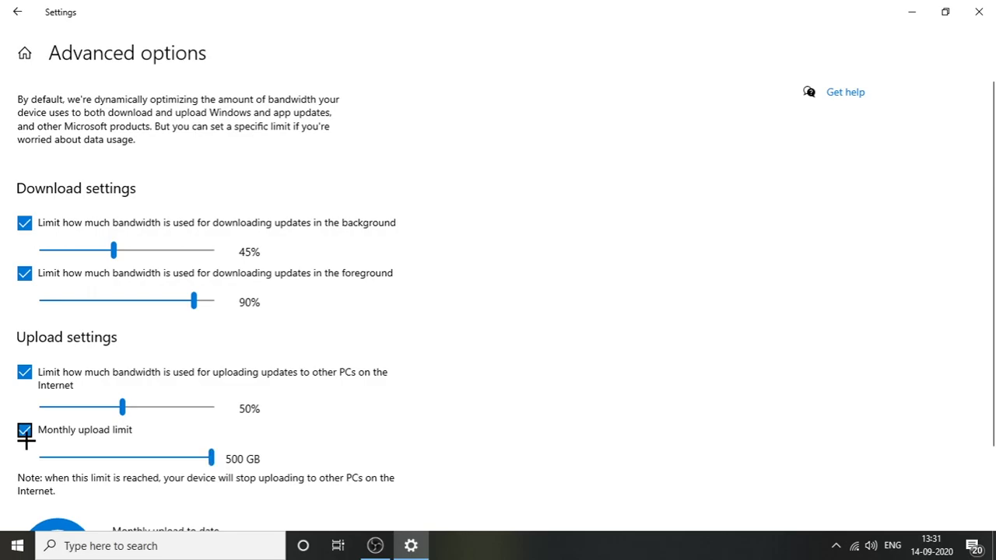
- Set the background download, foreground download, and upload bandwidth limits to 5% each
{"action": "left_click_drag", "start_coordinate": [109, 247], "coordinate": [30, 264]}
{"action": "left_click_drag", "start_coordinate": [195, 303], "coordinate": [3, 309]}
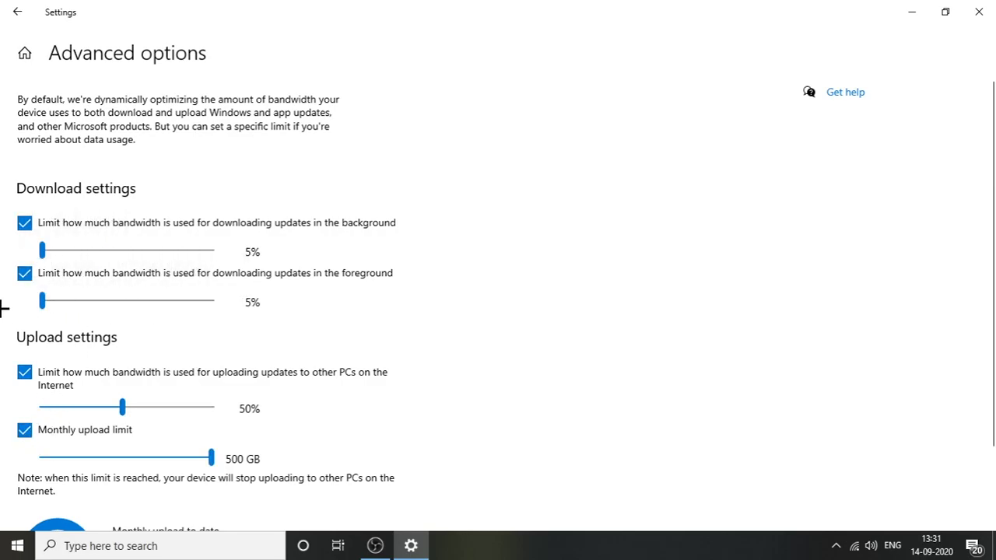
{"action": "left_click_drag", "start_coordinate": [122, 406], "coordinate": [5, 407]}
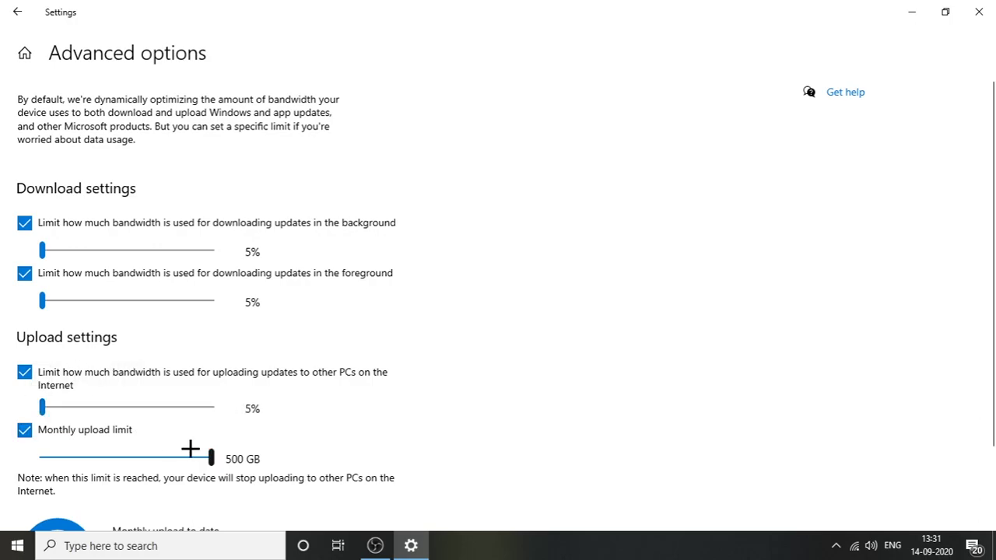
- Set the monthly upload limit to 5 GB, leave the advanced options, and close Settings
{"action": "left_click_drag", "start_coordinate": [115, 469], "coordinate": [3, 454]}
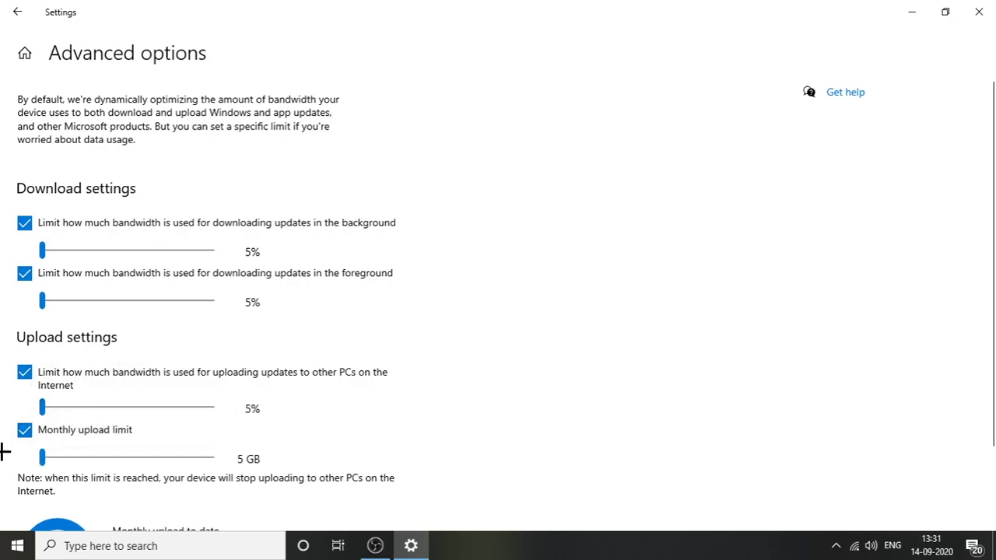
{"action": "scroll", "coordinate": [94, 414], "scroll_direction": "down", "scroll_amount": 2}
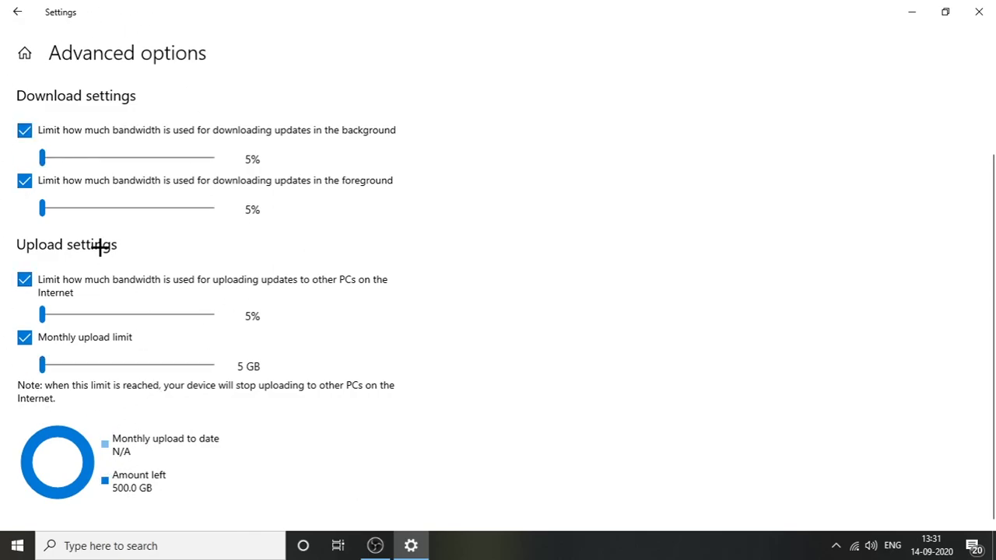
{"action": "left_click", "coordinate": [17, 12]}
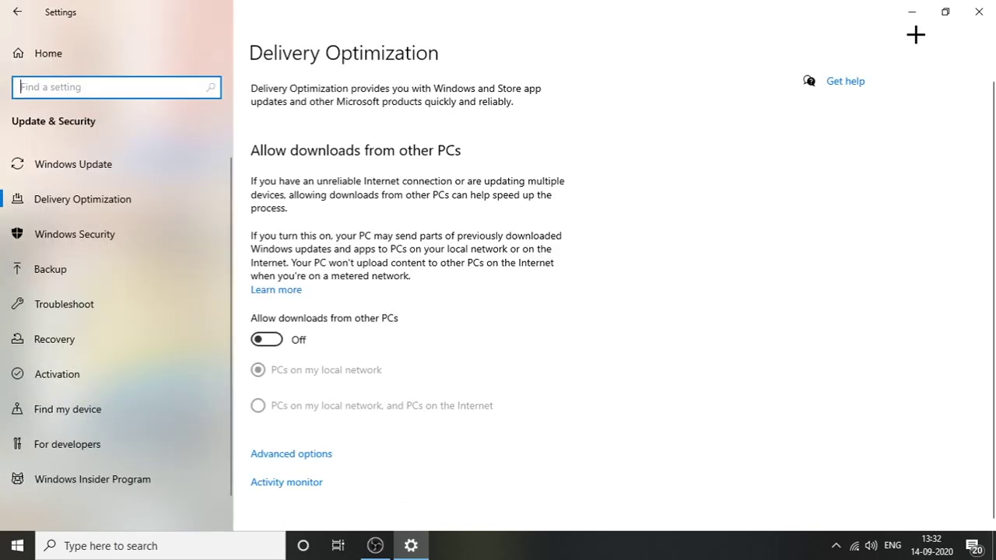
{"action": "left_click", "coordinate": [970, 12]}
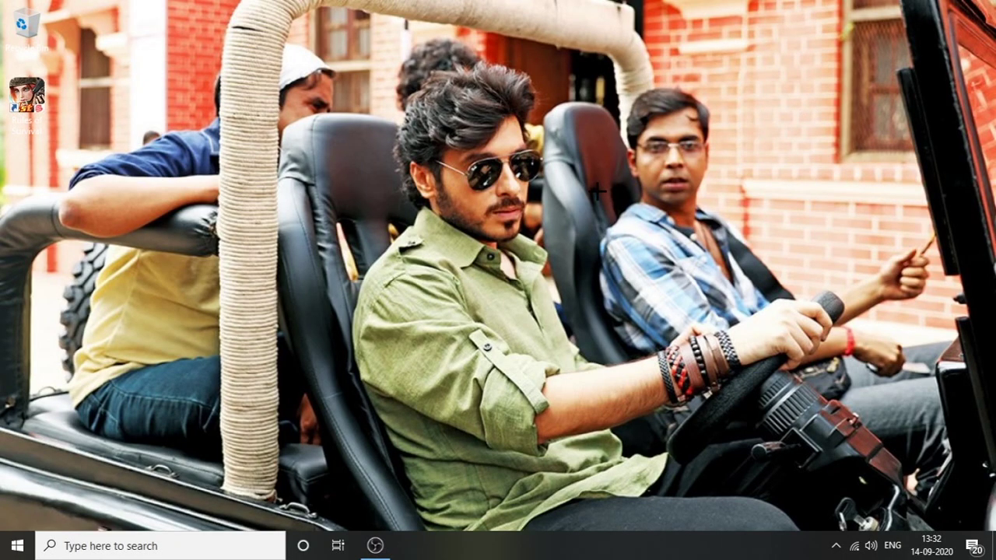
- Search Windows for "this pc", open its properties, and go to the advanced system settings
{"action": "left_click", "coordinate": [183, 547]}
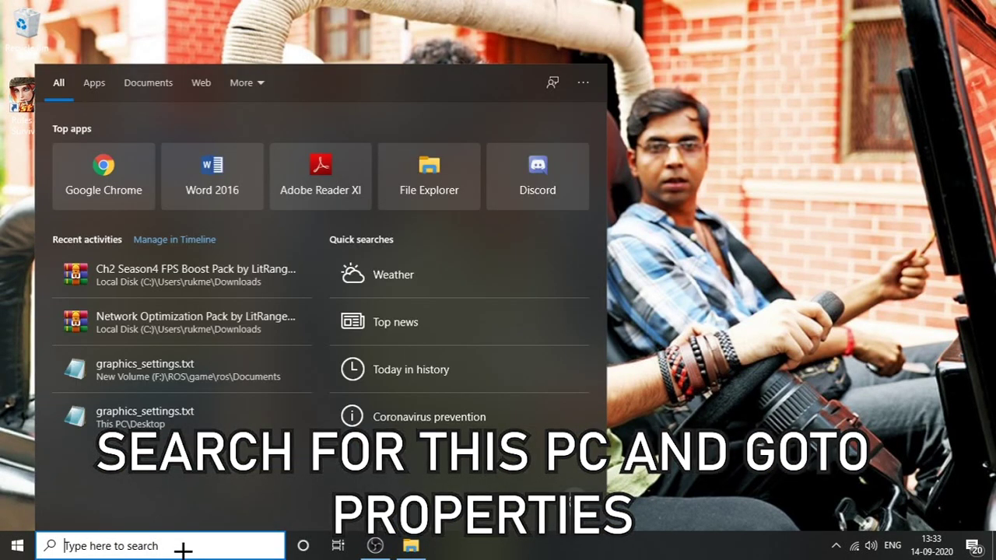
{"action": "type", "text": "this pc"}
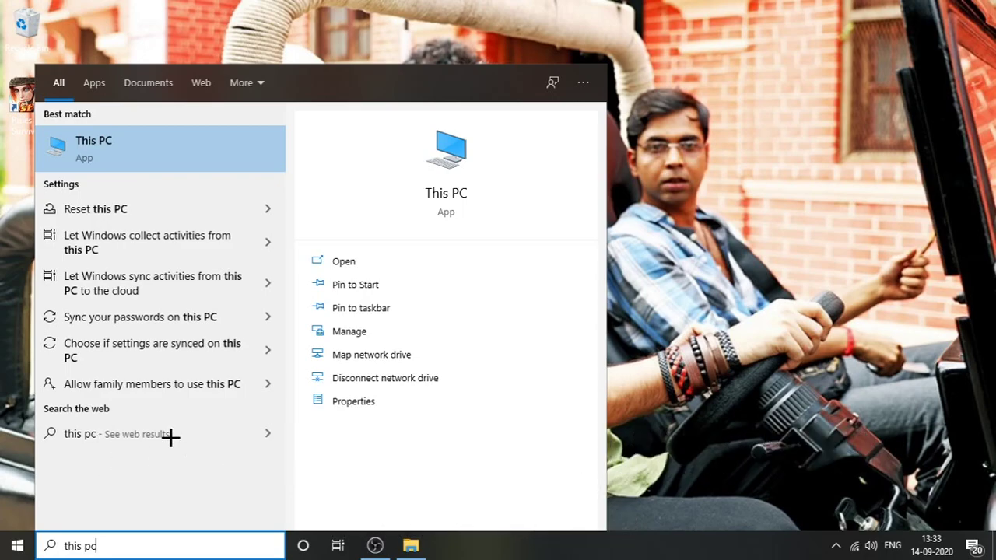
{"action": "left_click", "coordinate": [370, 401]}
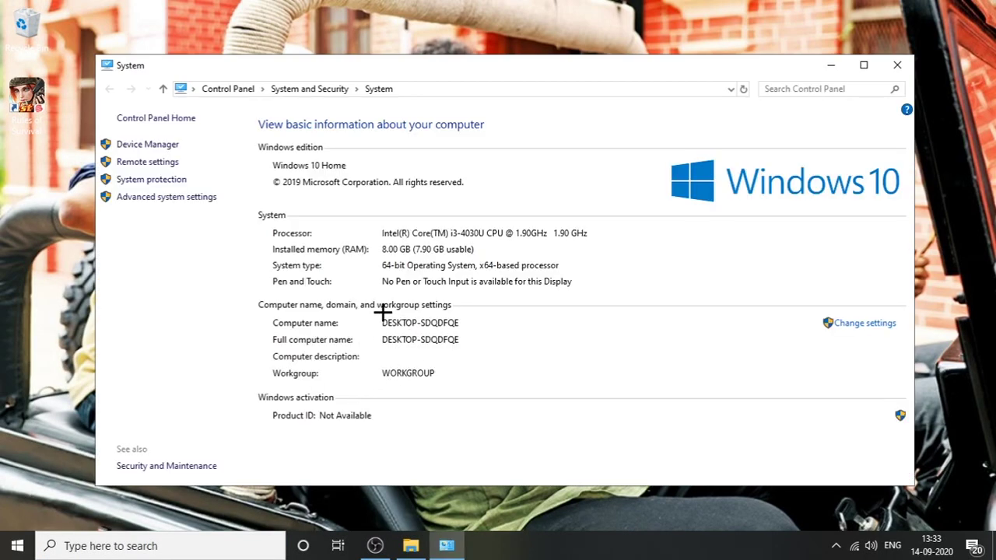
{"action": "left_click", "coordinate": [182, 199]}
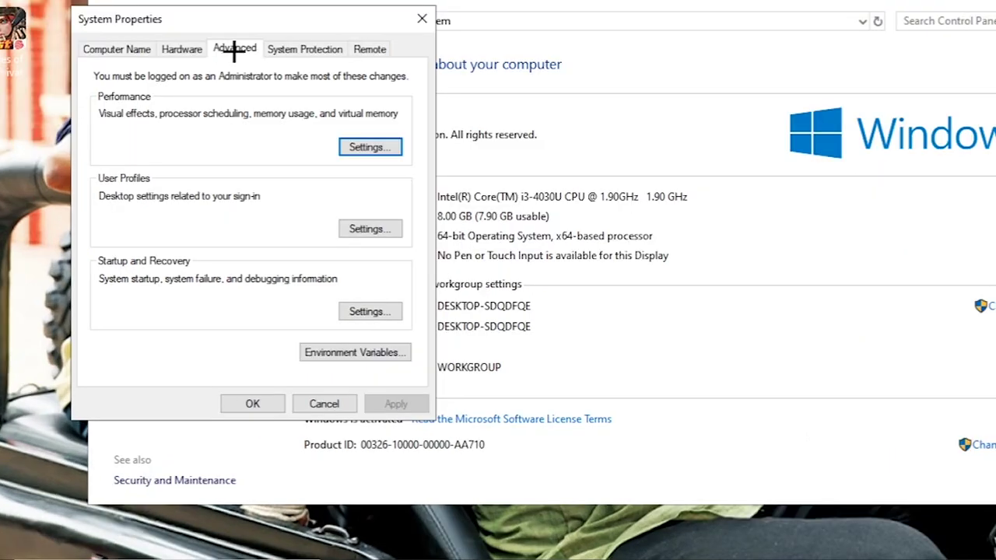
- In the performance settings, adjust the visual effects for best performance and apply the change
{"action": "left_click", "coordinate": [364, 145]}
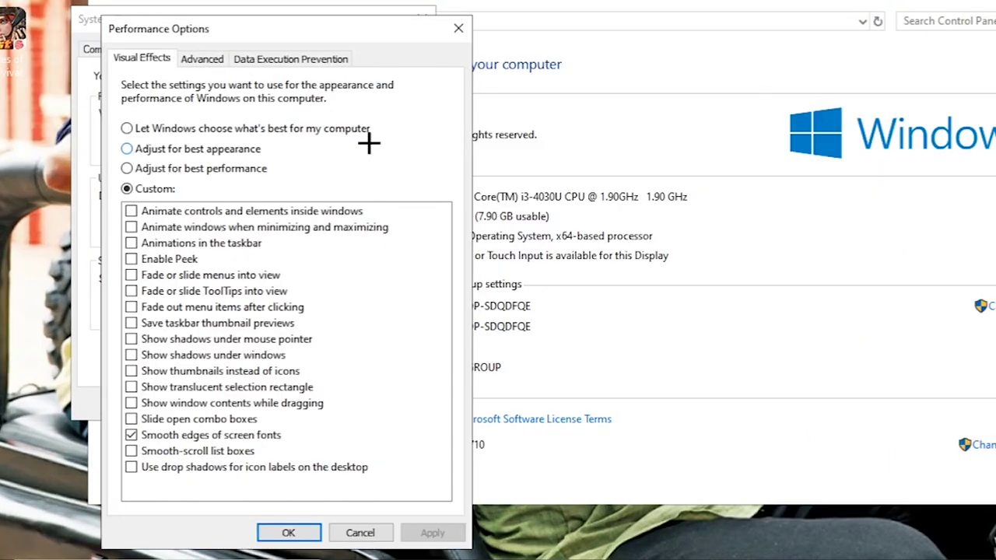
{"action": "left_click", "coordinate": [241, 168]}
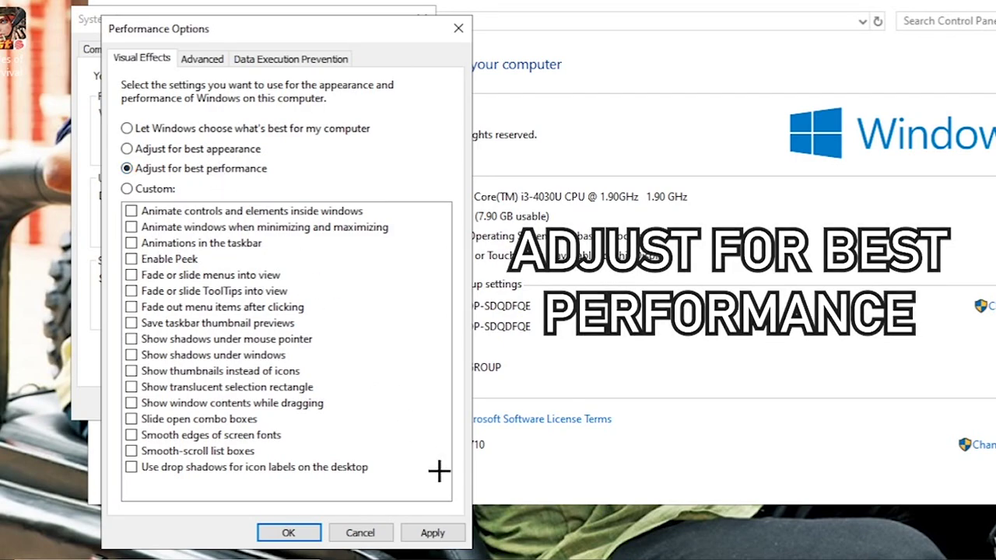
{"action": "left_click", "coordinate": [437, 528]}
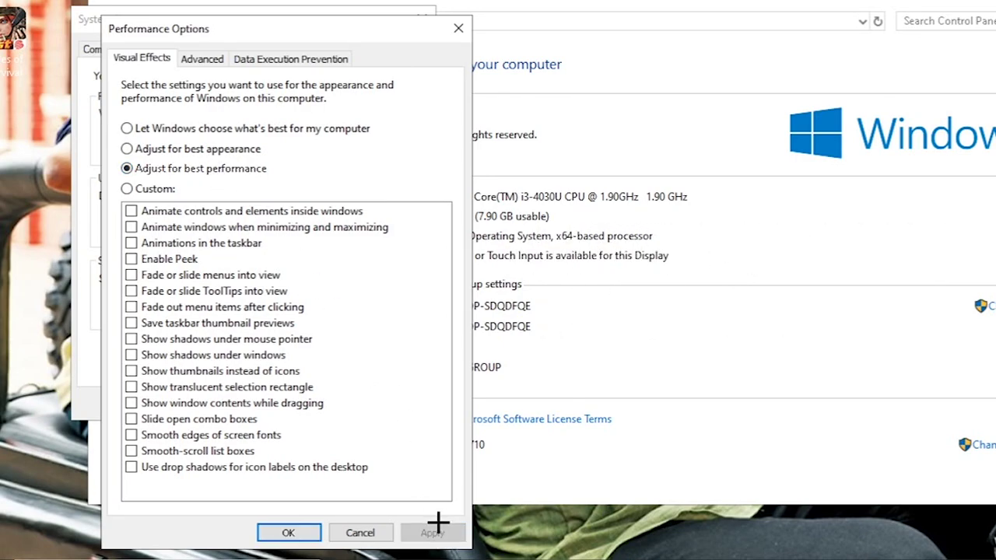
- Set processor scheduling to favour Programs, apply it, and close the performance, system properties, and System windows
{"action": "left_click", "coordinate": [201, 61]}
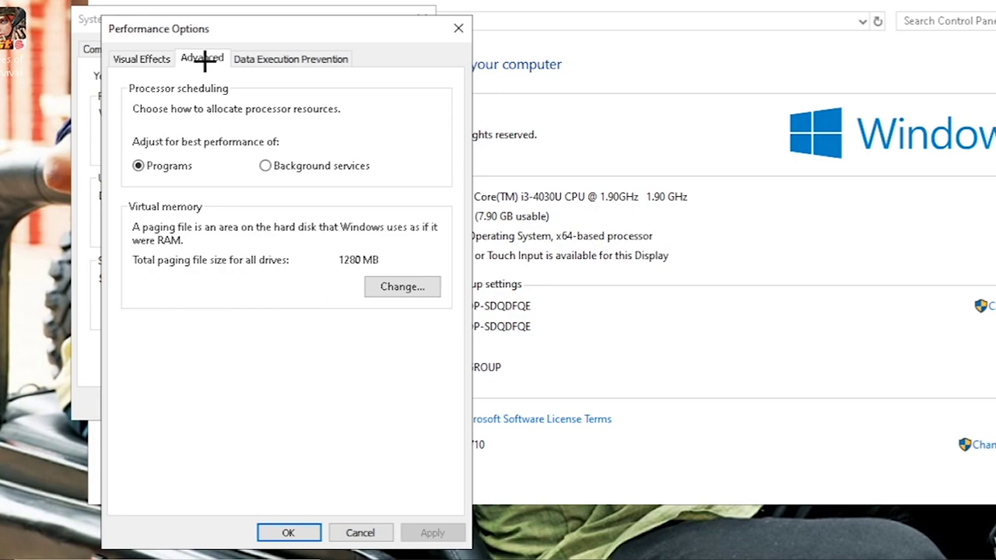
{"action": "left_click", "coordinate": [149, 165]}
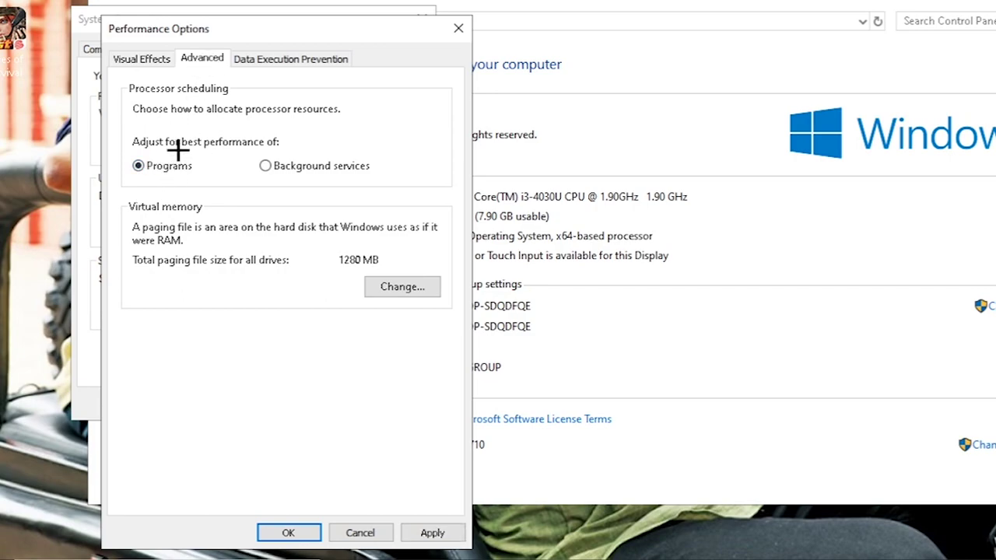
{"action": "left_click", "coordinate": [411, 532]}
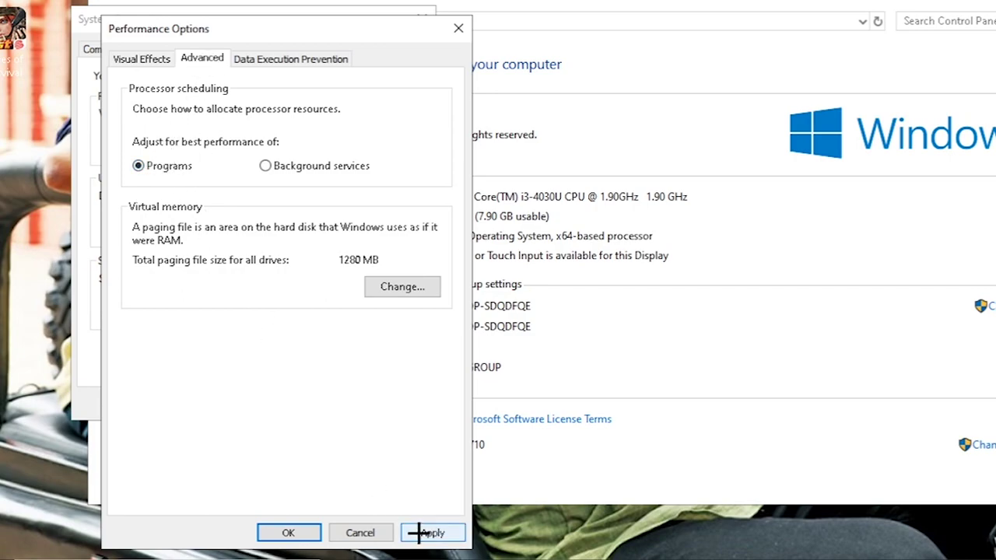
{"action": "left_click", "coordinate": [290, 536]}
{"action": "left_click", "coordinate": [252, 404]}
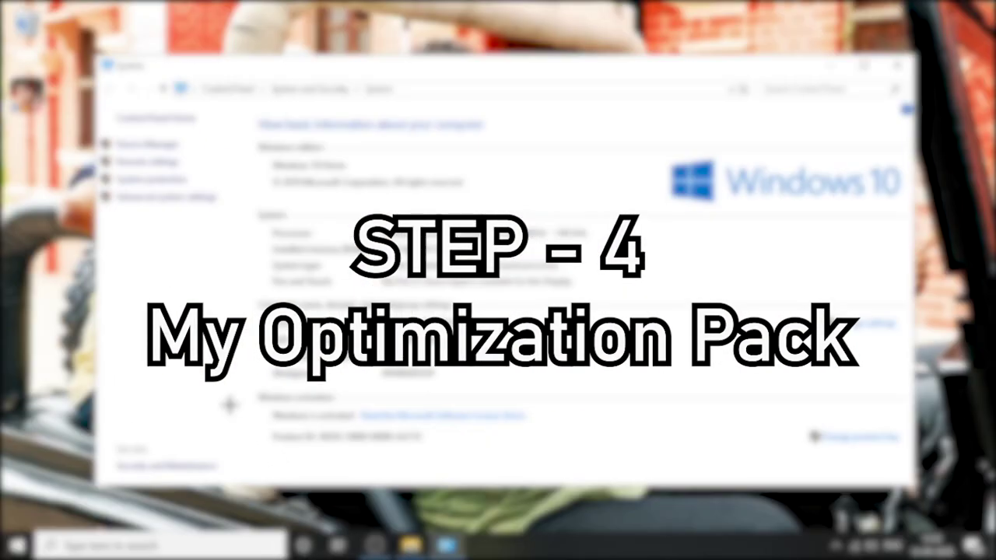
{"action": "left_click", "coordinate": [899, 64]}
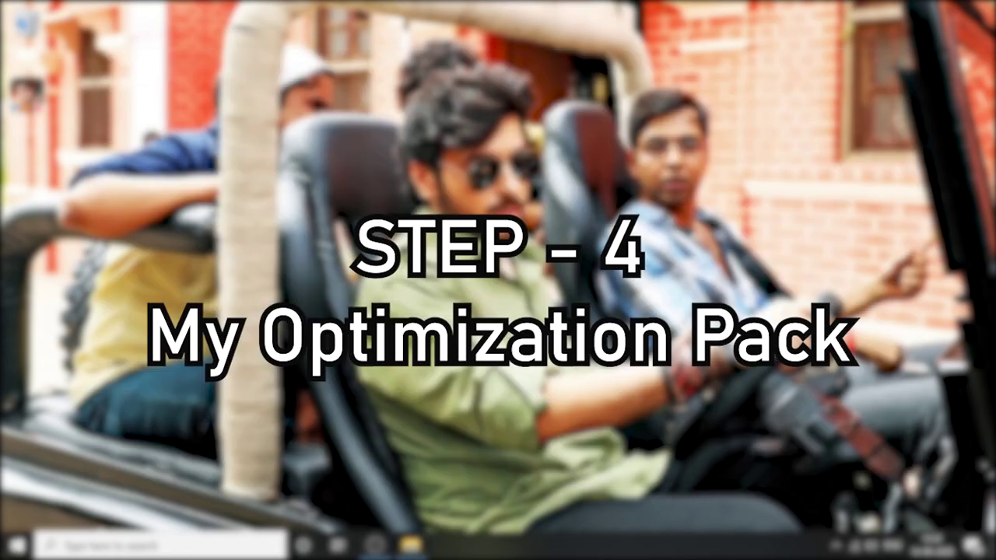
- Paste the Rules Of Survival FPS Boost archive onto the desktop, extract it there, and place the extracted folder beside it
{"action": "key", "text": "ctrl+v"}
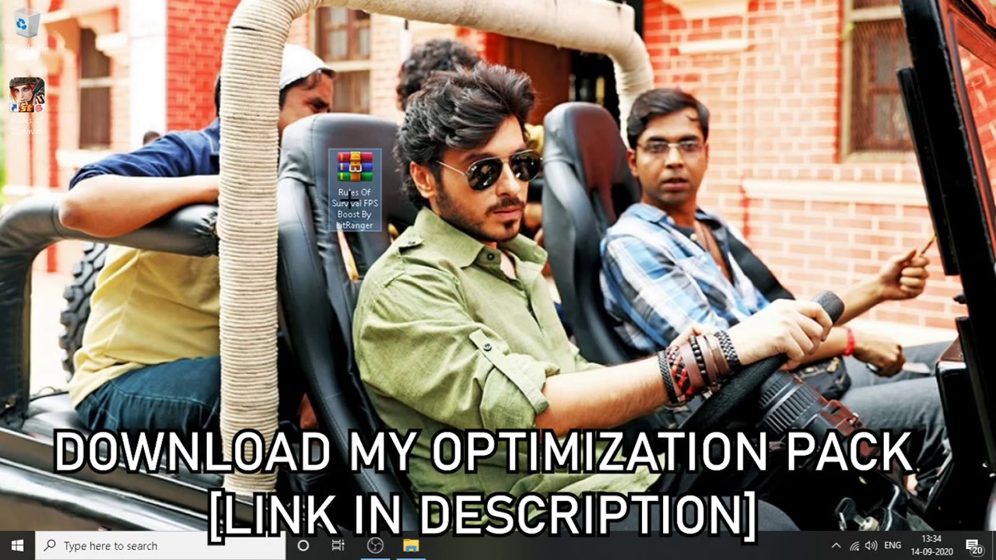
{"action": "right_click", "coordinate": [354, 191]}
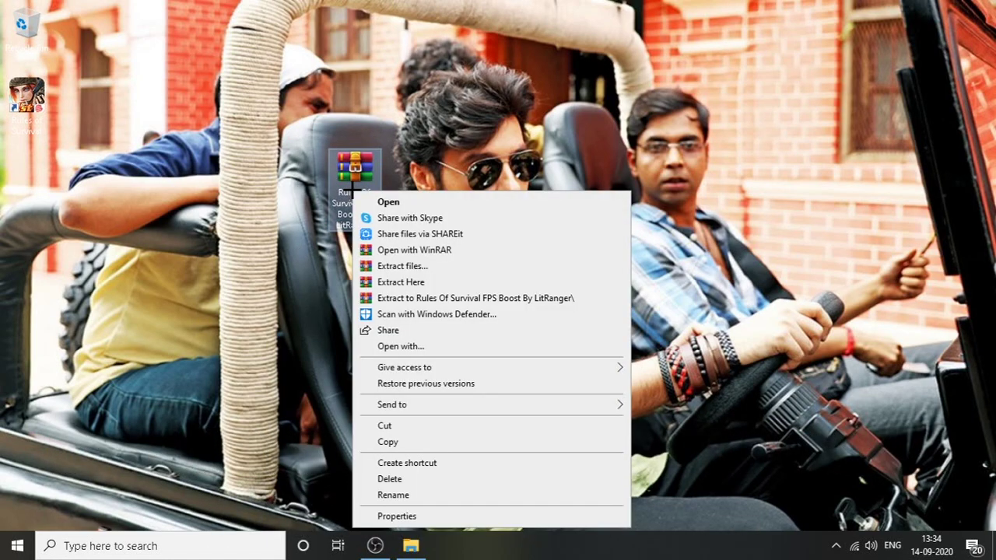
{"action": "left_click", "coordinate": [400, 281]}
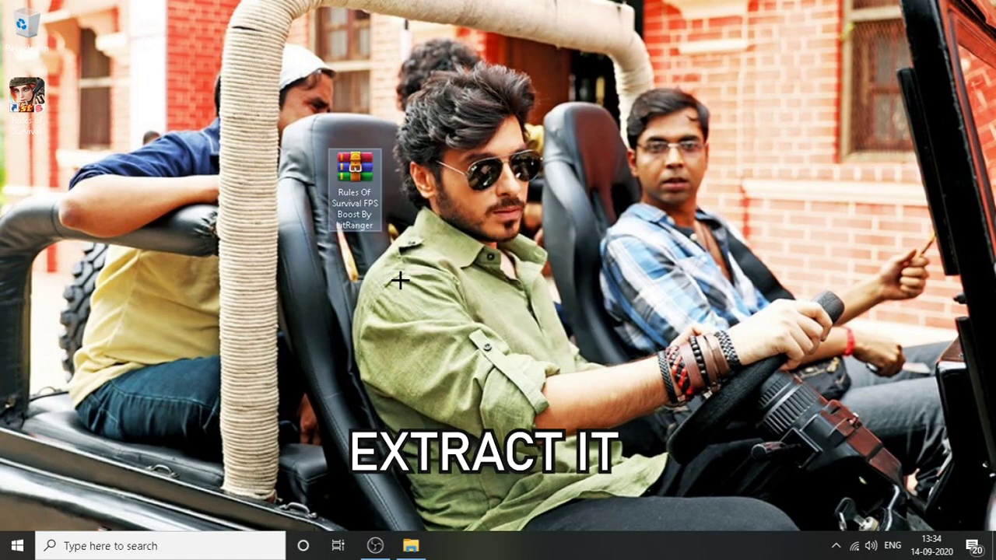
{"action": "left_click_drag", "start_coordinate": [39, 173], "coordinate": [365, 241]}
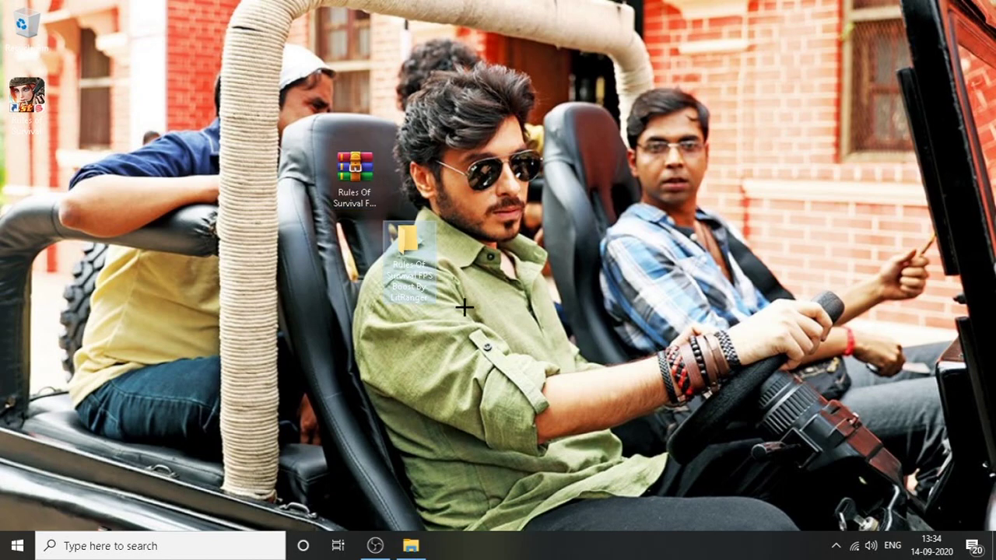
- Open the extracted Rules Of Survival FPS Boost folder and enter its "1 - Registry Optimizations" subfolder
{"action": "double_click", "coordinate": [405, 246]}
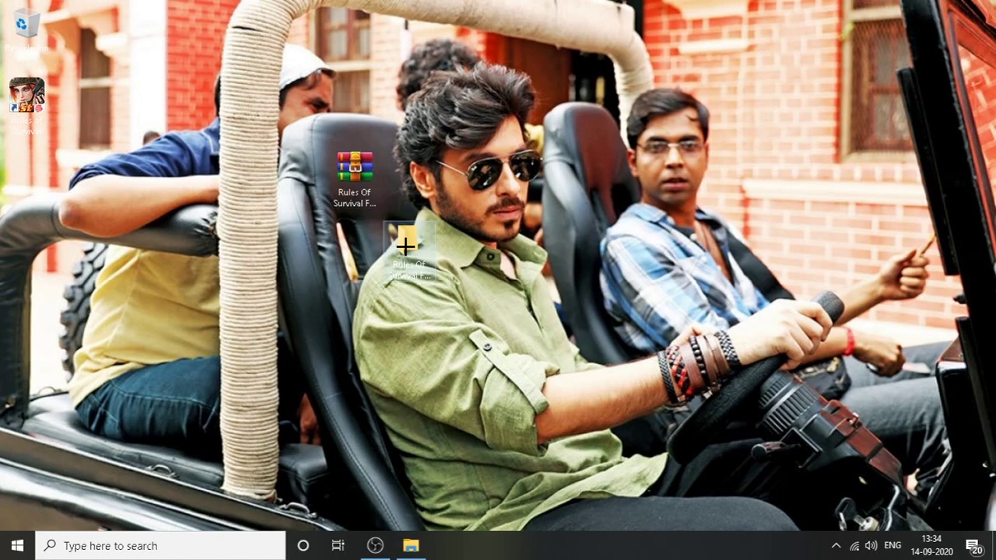
{"action": "left_click_drag", "start_coordinate": [423, 277], "coordinate": [225, 78]}
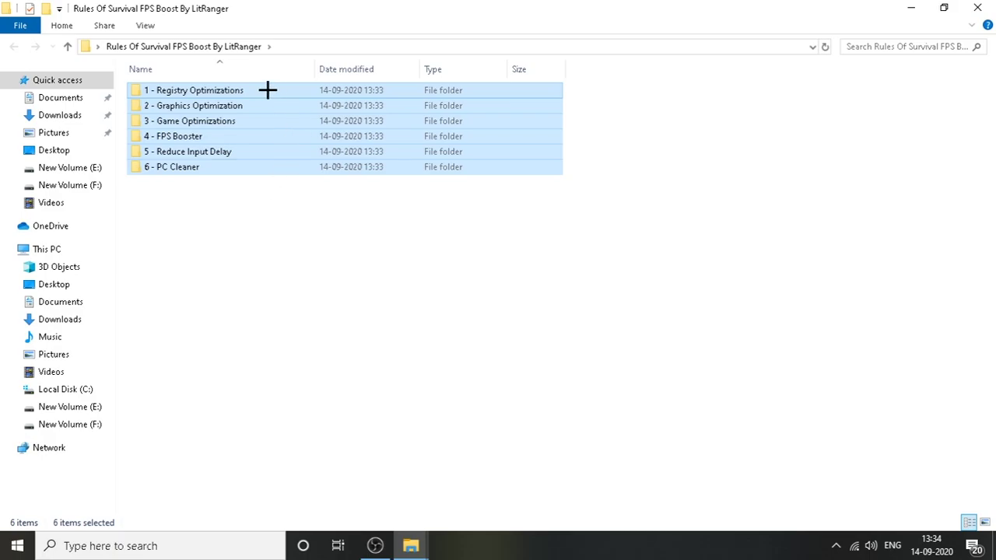
{"action": "left_click", "coordinate": [209, 90]}
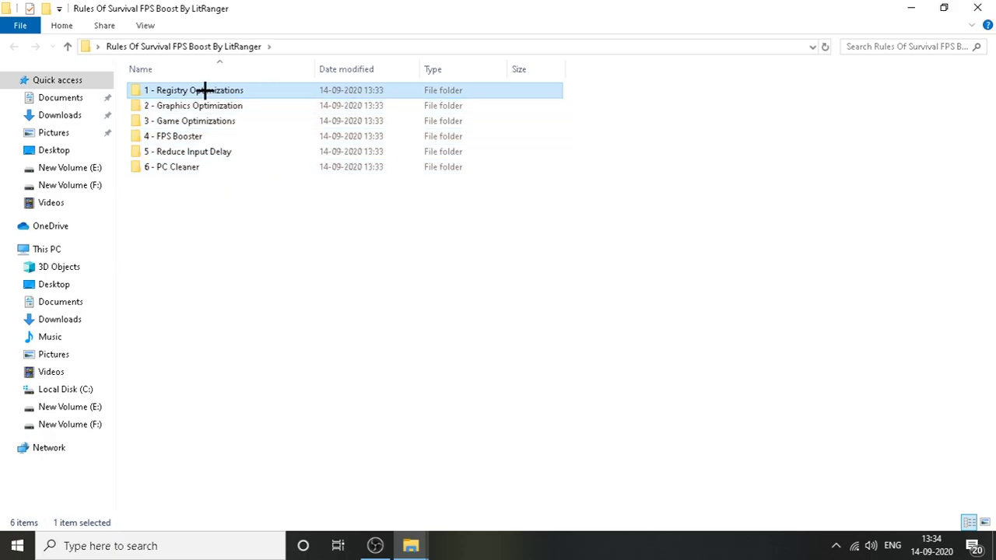
{"action": "double_click", "coordinate": [206, 90]}
- Add the CPU Priority and Decrease Input Lag registration entries to the registry
{"action": "left_click_drag", "start_coordinate": [247, 242], "coordinate": [152, 90]}
{"action": "left_click", "coordinate": [153, 89]}
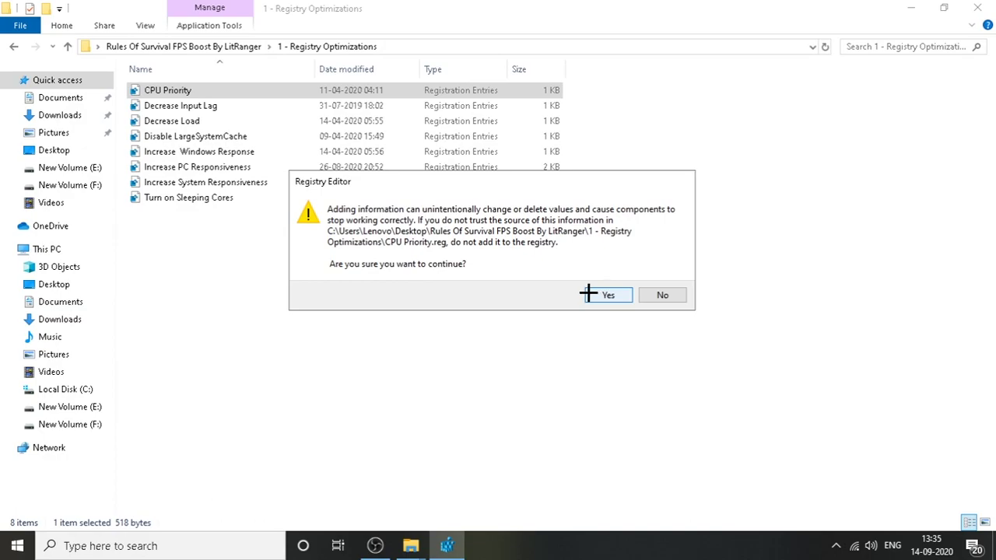
{"action": "left_click", "coordinate": [589, 291]}
{"action": "left_click", "coordinate": [645, 280]}
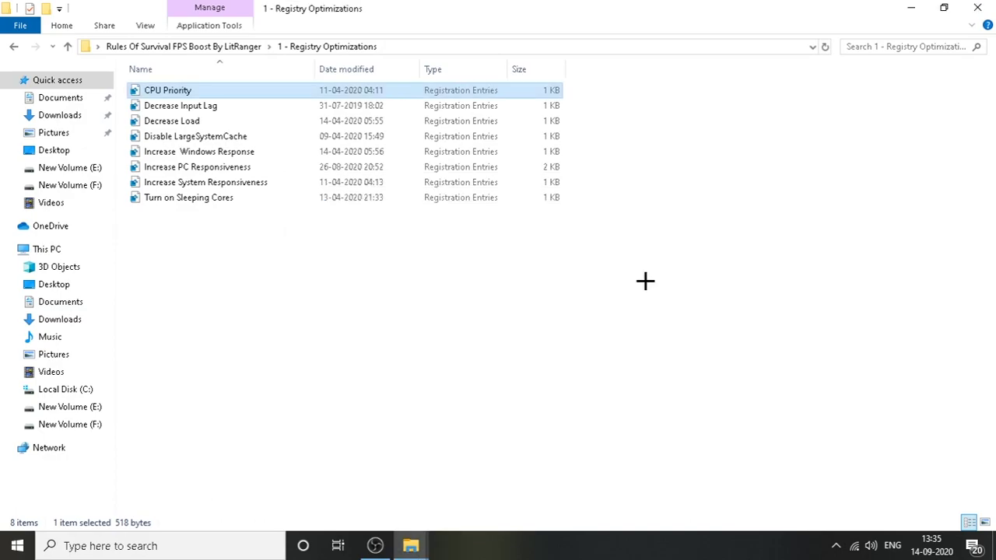
{"action": "left_click", "coordinate": [196, 107]}
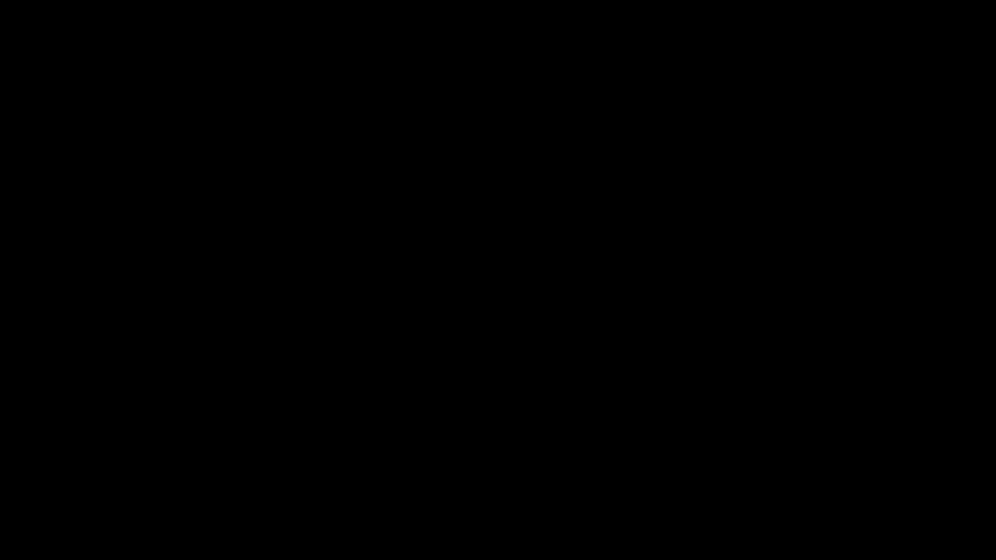
{"action": "left_click", "coordinate": [593, 298]}
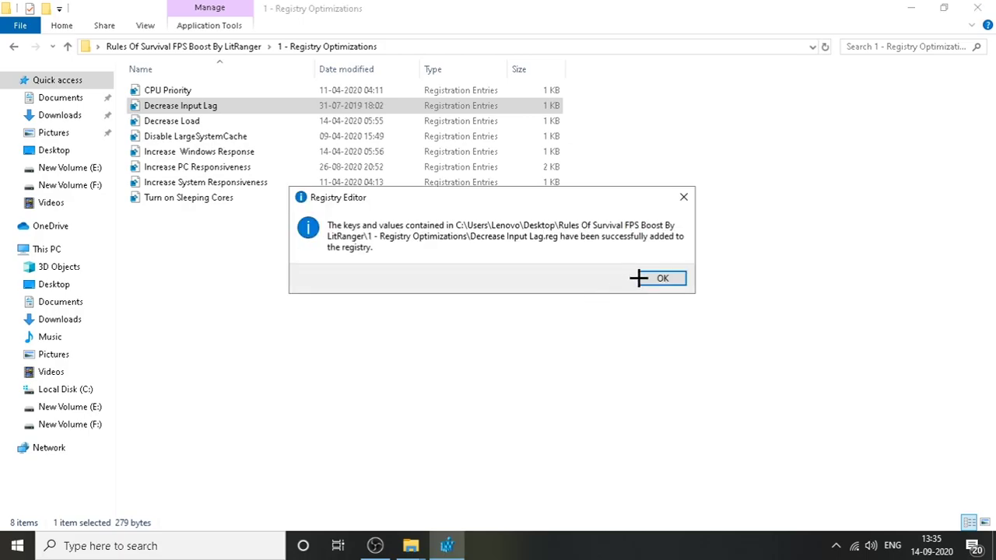
{"action": "left_click", "coordinate": [643, 278]}
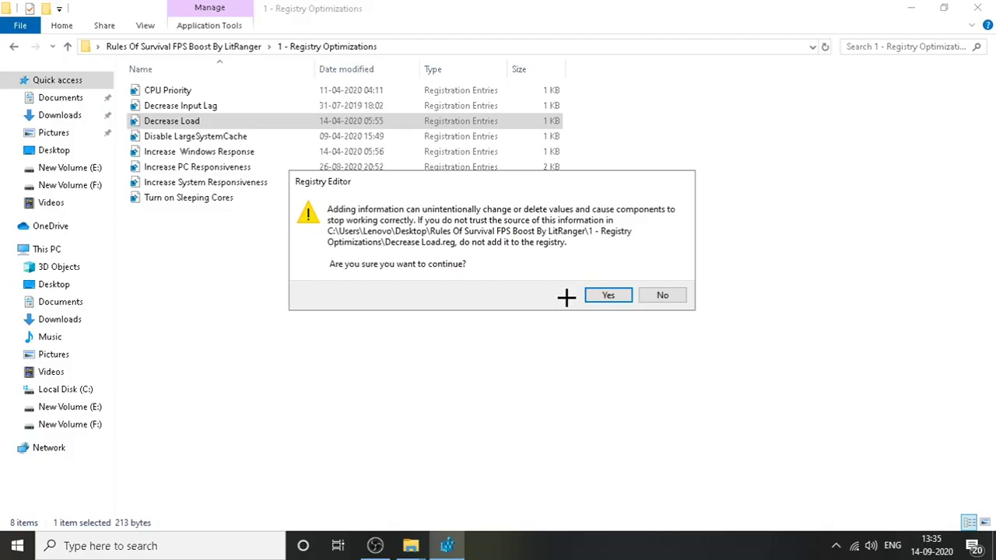
- Merge the Decrease Load and Disable LargeSystemCache files into the registry
{"action": "left_click", "coordinate": [593, 295]}
{"action": "left_click", "coordinate": [652, 279]}
{"action": "double_click", "coordinate": [221, 135]}
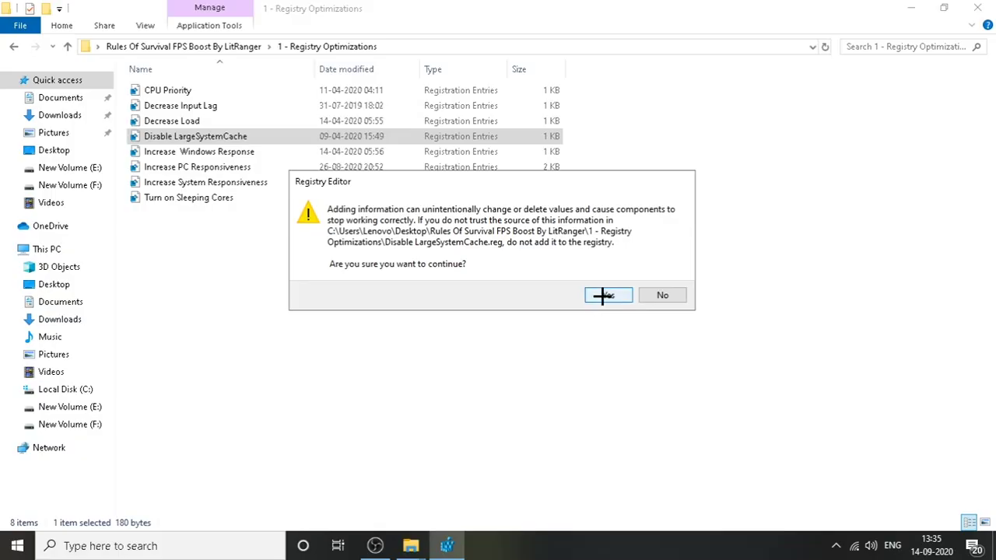
{"action": "left_click", "coordinate": [596, 293]}
{"action": "left_click", "coordinate": [654, 277]}
- Add the Increase Windows Response and Increase PC Responsiveness entries to the registry
{"action": "double_click", "coordinate": [249, 153]}
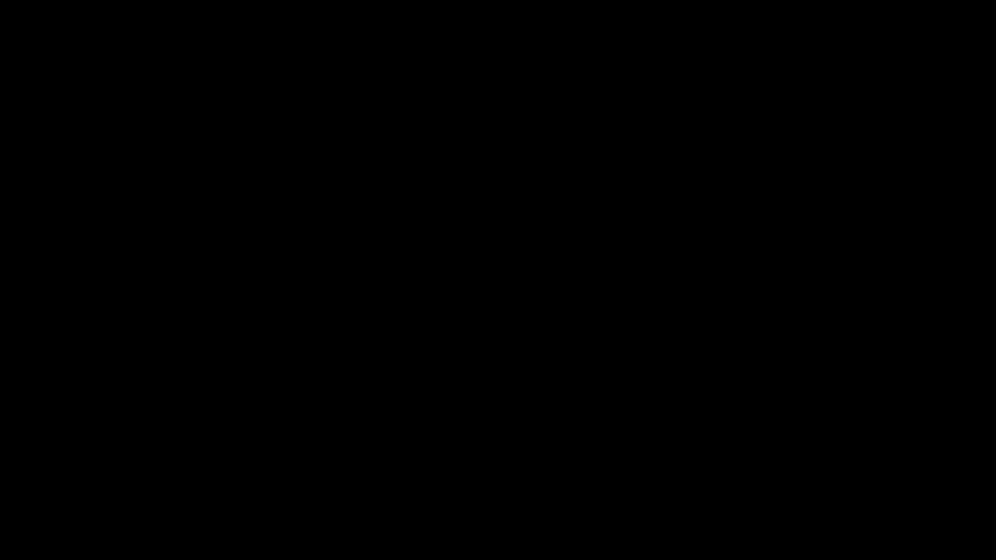
{"action": "left_click", "coordinate": [592, 294]}
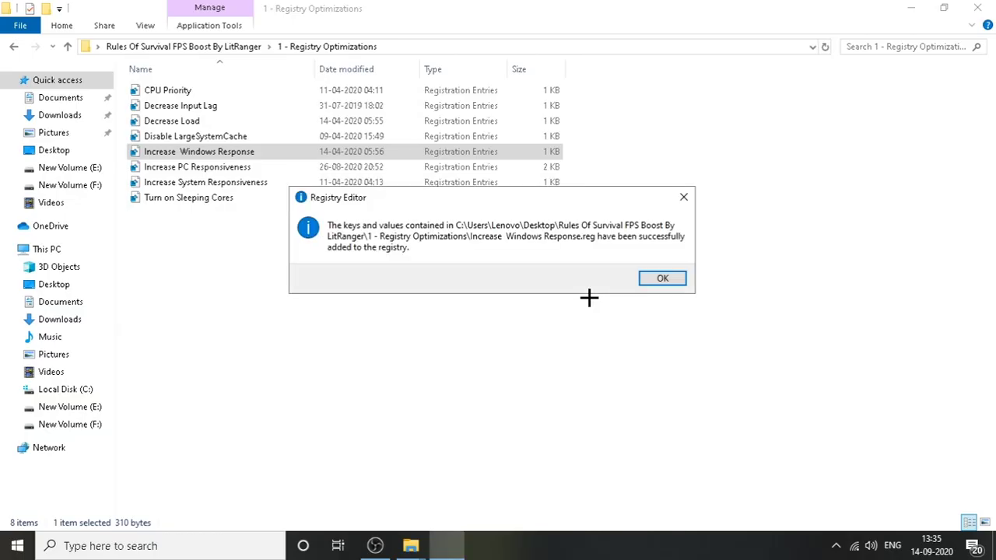
{"action": "left_click", "coordinate": [669, 278]}
{"action": "double_click", "coordinate": [253, 170]}
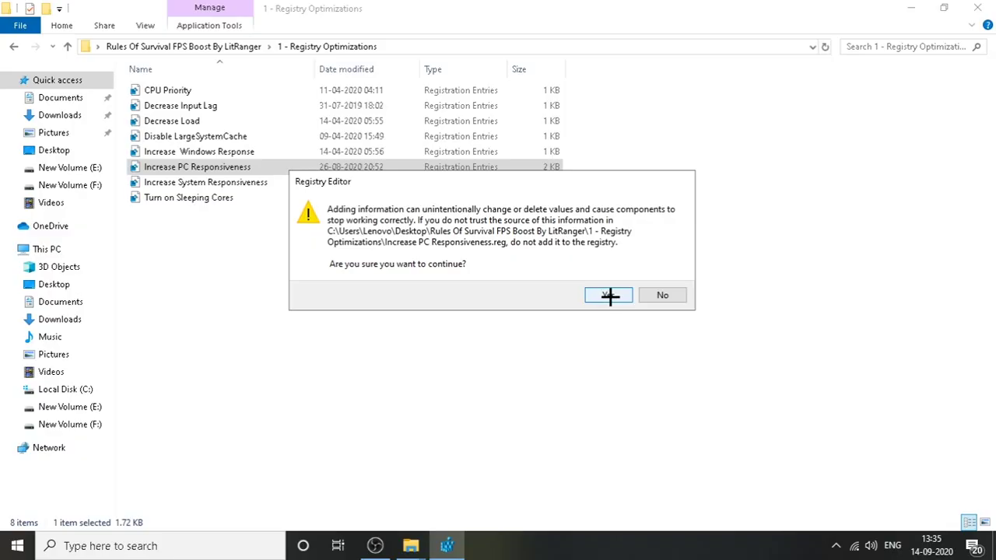
{"action": "left_click", "coordinate": [611, 296]}
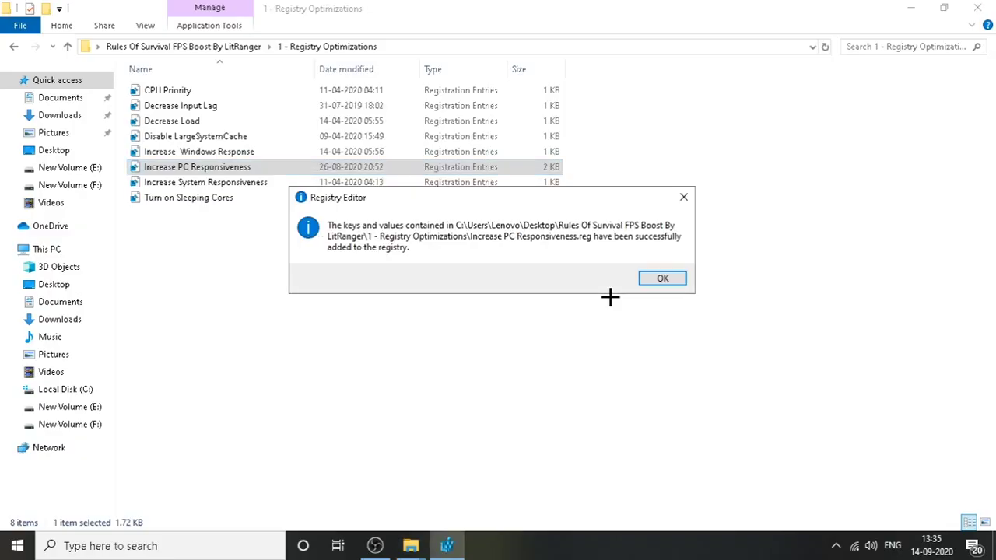
{"action": "left_click", "coordinate": [669, 278]}
- Add the Increase System Responsiveness and Turn on Sleeping Cores entries to the registry
{"action": "double_click", "coordinate": [200, 183]}
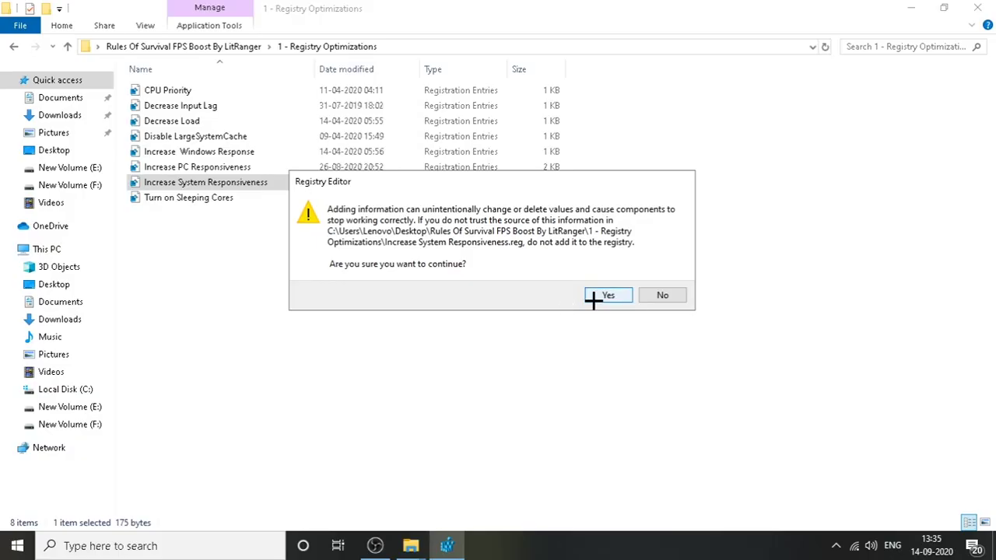
{"action": "left_click", "coordinate": [601, 296]}
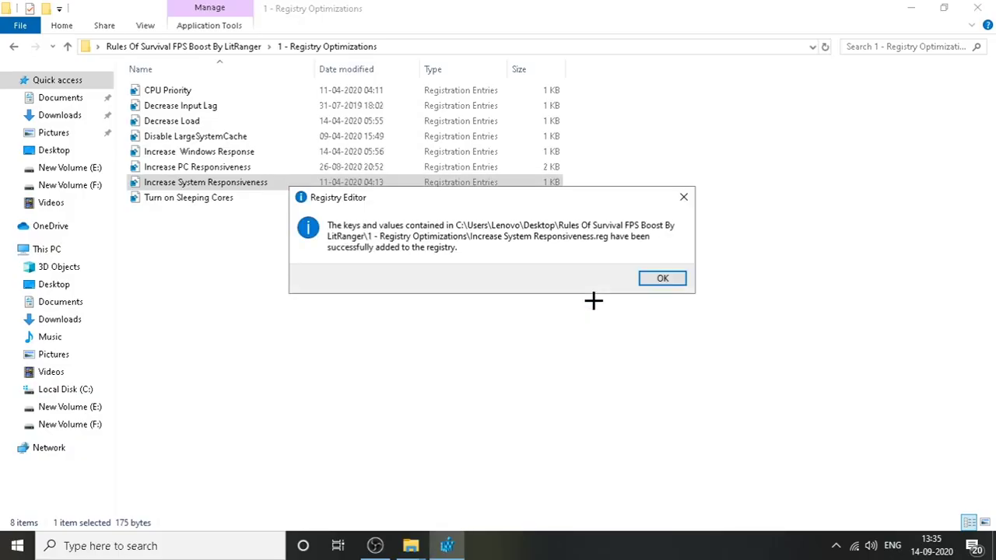
{"action": "left_click", "coordinate": [650, 278]}
{"action": "double_click", "coordinate": [190, 199]}
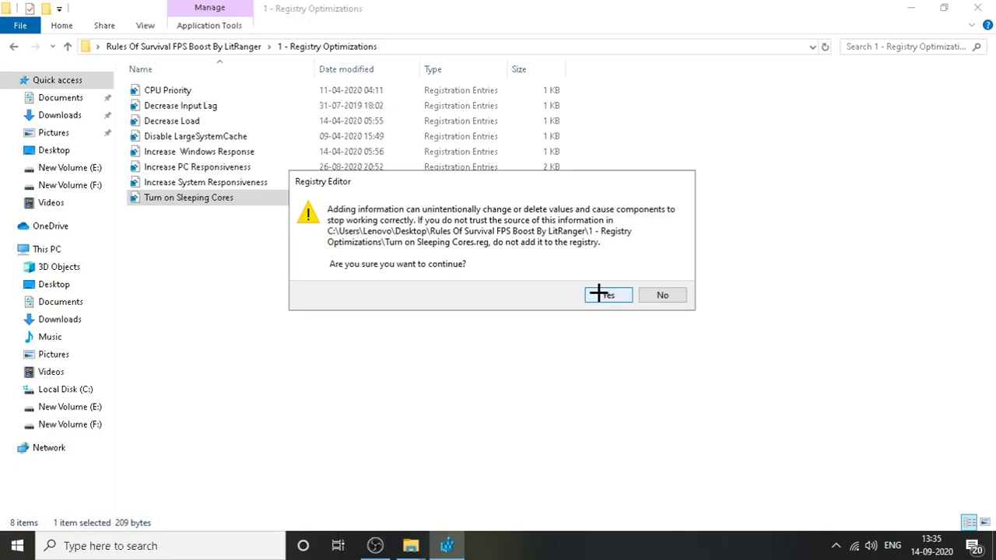
{"action": "left_click", "coordinate": [598, 292]}
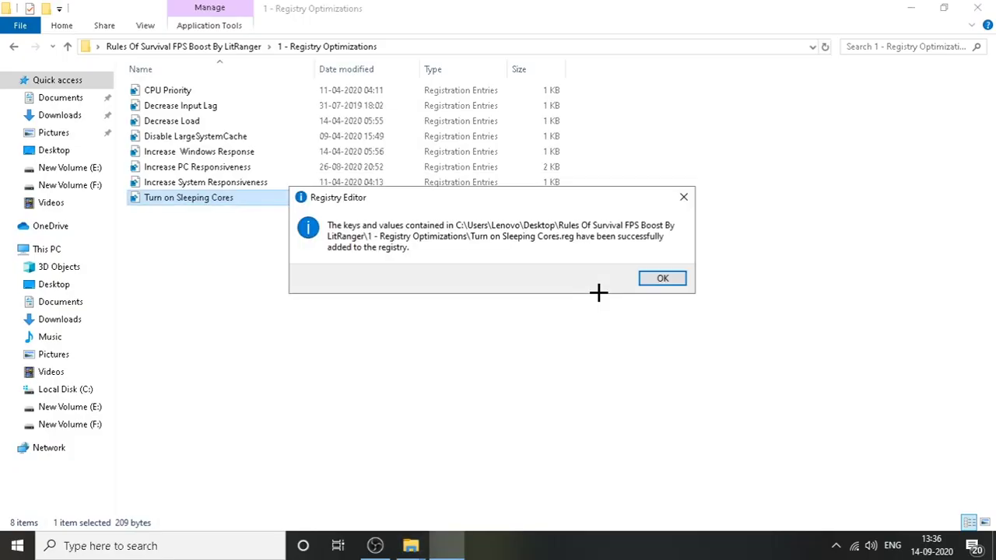
{"action": "left_click", "coordinate": [663, 280]}
{"action": "left_click_drag", "start_coordinate": [604, 289], "coordinate": [129, 81]}
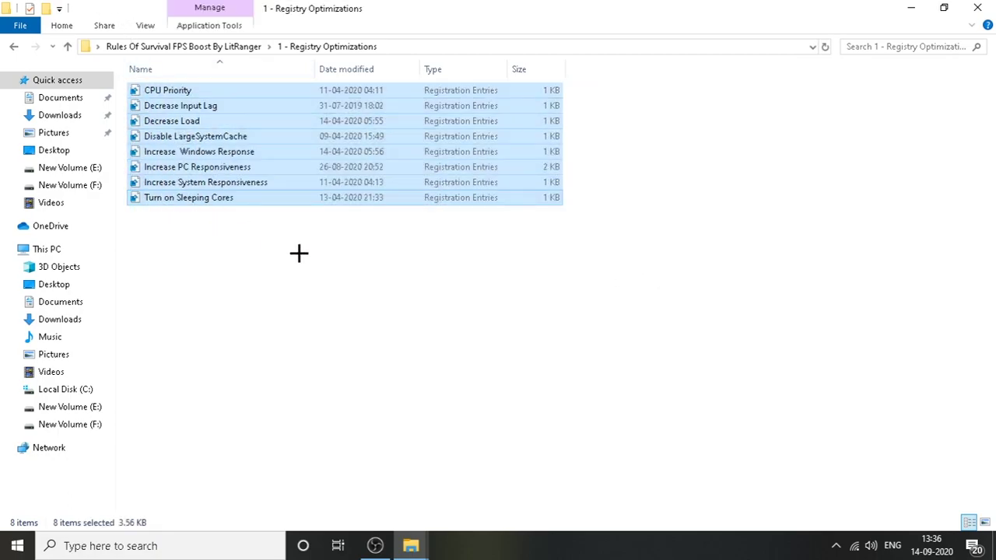
- Go to the pack's "2 - Graphics Optimization" folder and run MSI Mode Utility v2 as administrator
{"action": "left_click", "coordinate": [13, 47]}
{"action": "left_click", "coordinate": [165, 109]}
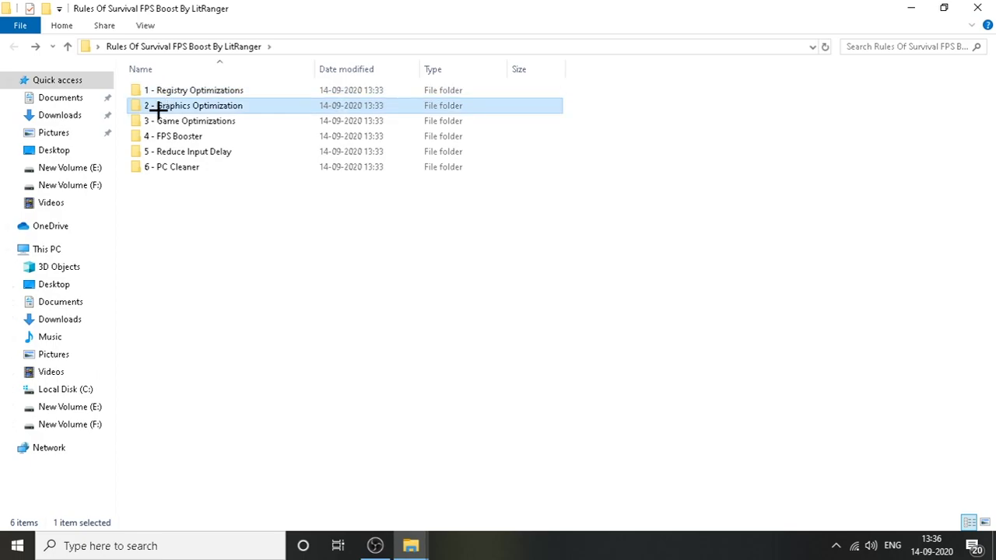
{"action": "double_click", "coordinate": [179, 109]}
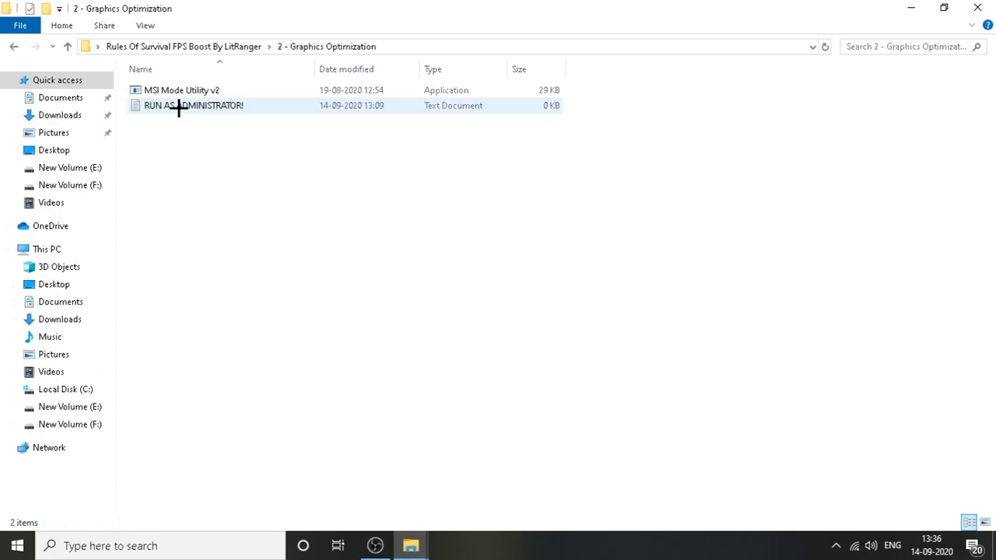
{"action": "left_click", "coordinate": [165, 90]}
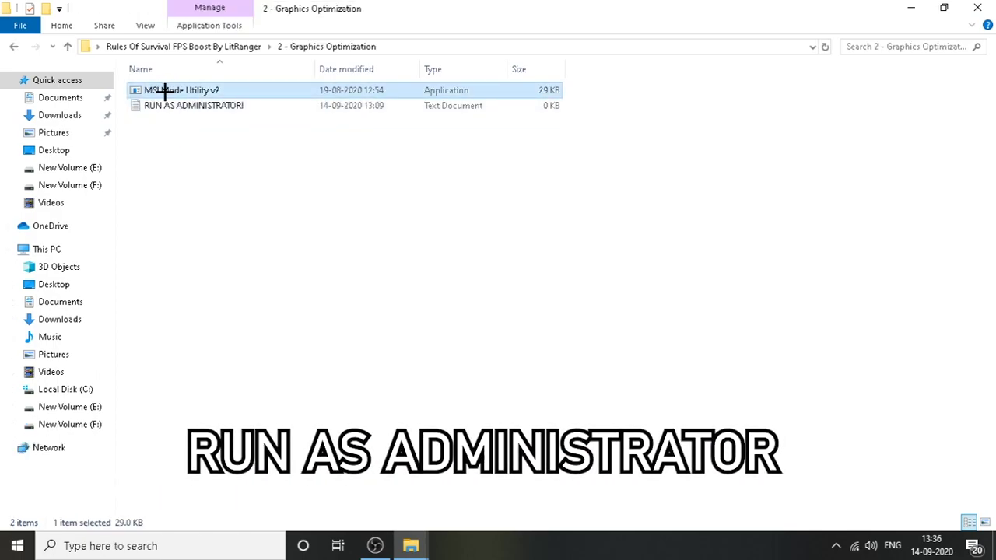
{"action": "right_click", "coordinate": [165, 90]}
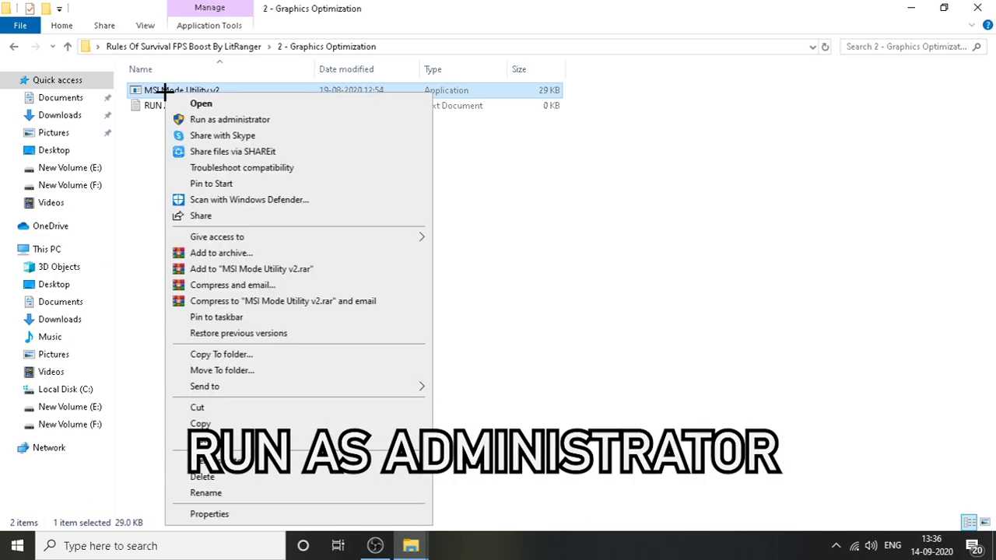
{"action": "left_click", "coordinate": [212, 119]}
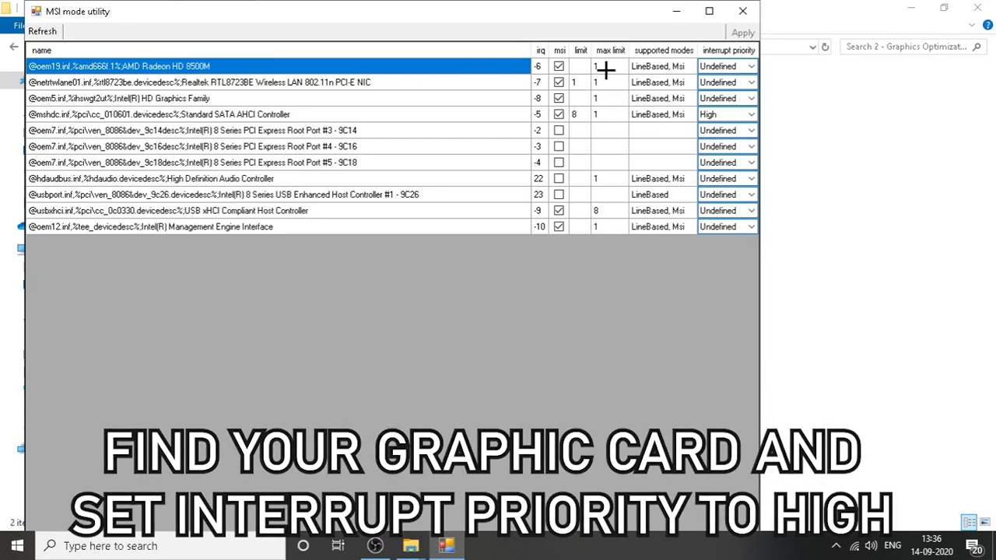
- Set the AMD Radeon HD 8500M interrupt priority to High, apply it, and close the MSI mode utility
{"action": "left_click", "coordinate": [558, 66]}
{"action": "left_click", "coordinate": [559, 67]}
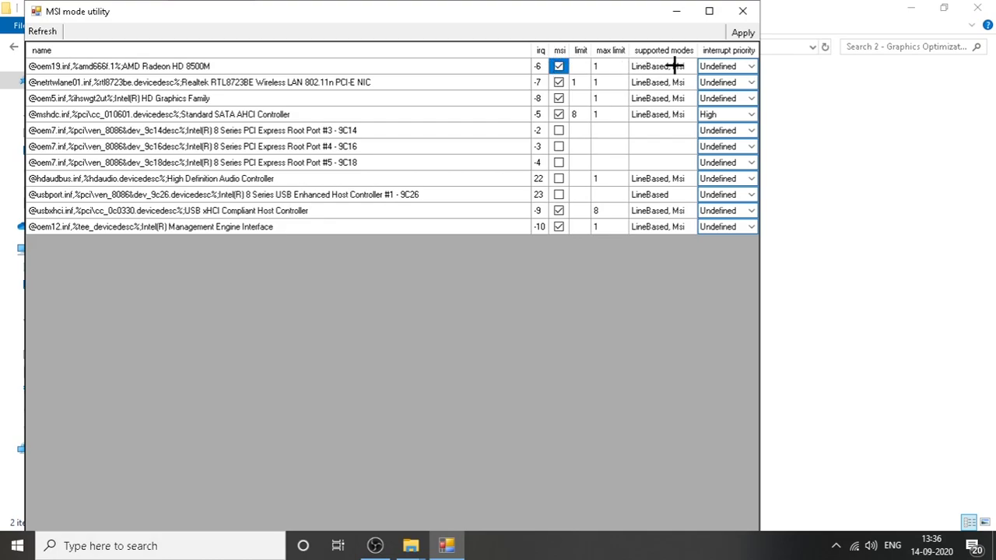
{"action": "left_click", "coordinate": [717, 67]}
{"action": "left_click", "coordinate": [749, 66]}
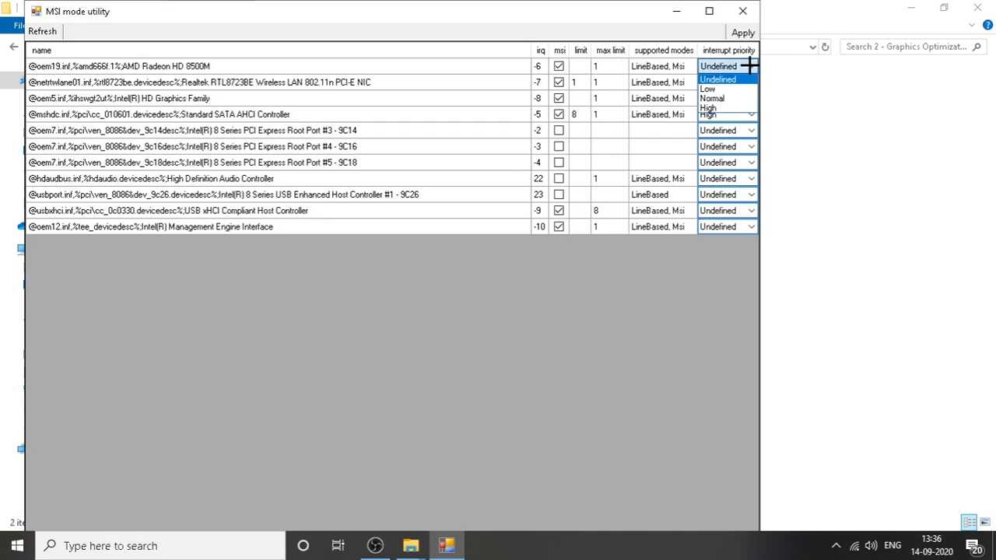
{"action": "left_click", "coordinate": [710, 108]}
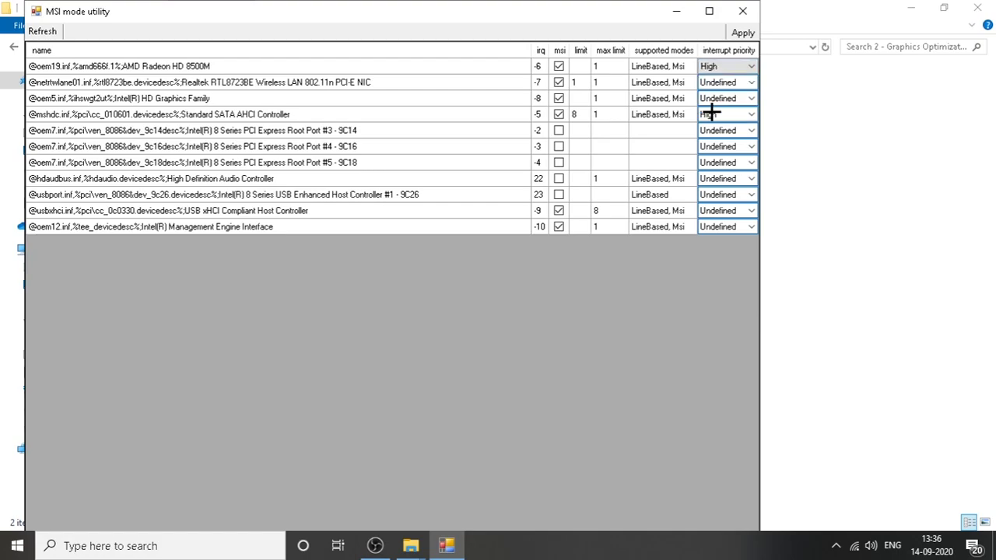
{"action": "left_click", "coordinate": [741, 32]}
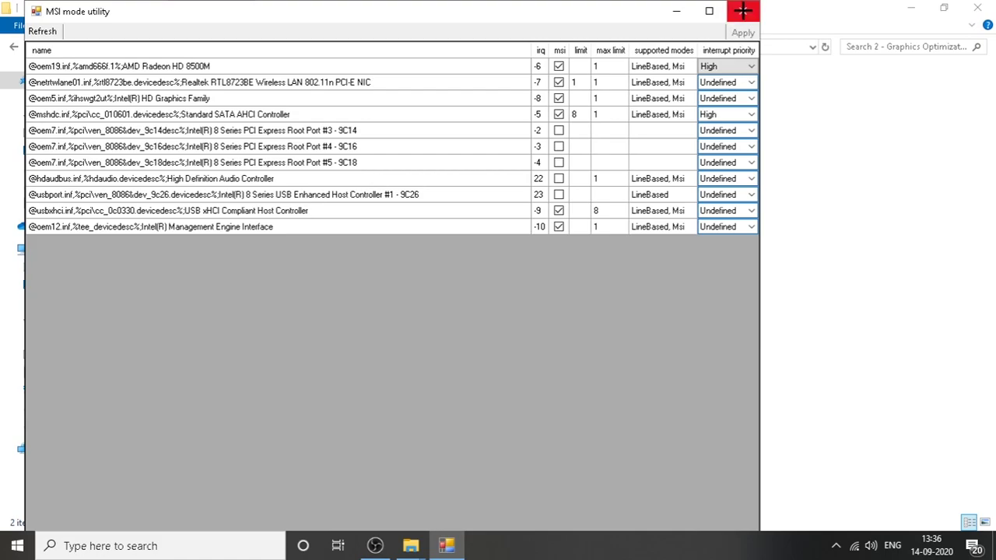
{"action": "left_click", "coordinate": [743, 10]}
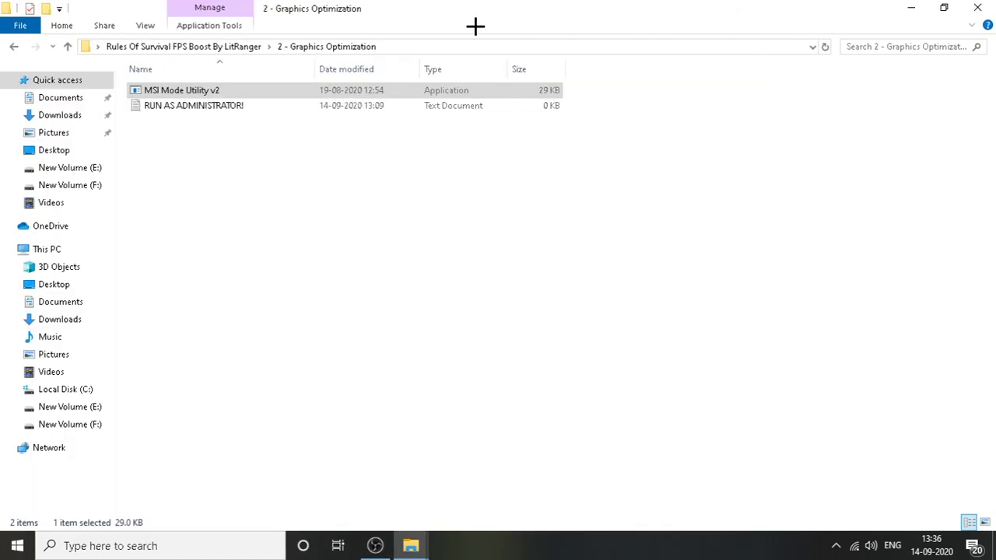
- Copy the basic_settings and graphics_settings files from the pack's "3 - Game Optimizations" folder
{"action": "left_click", "coordinate": [20, 47]}
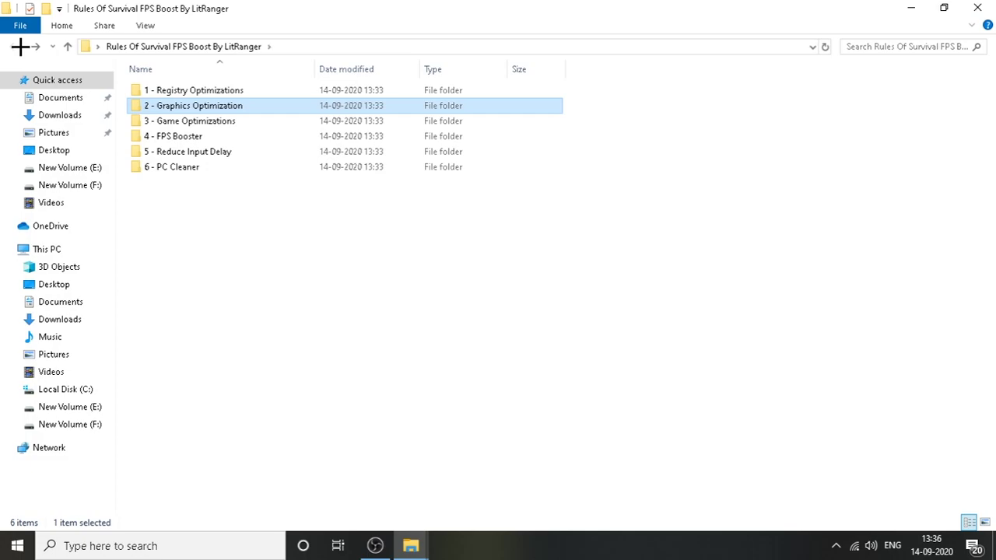
{"action": "left_click", "coordinate": [186, 121]}
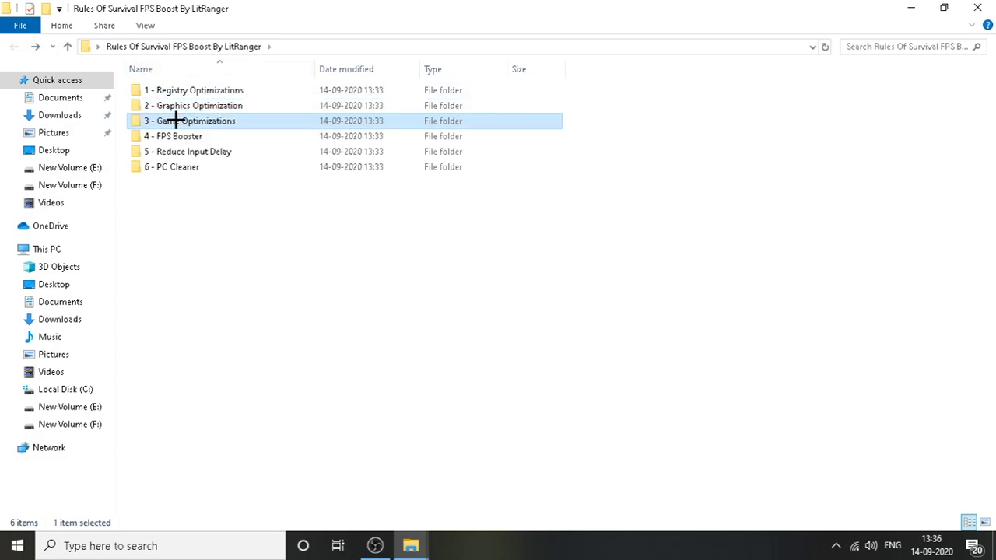
{"action": "double_click", "coordinate": [186, 121]}
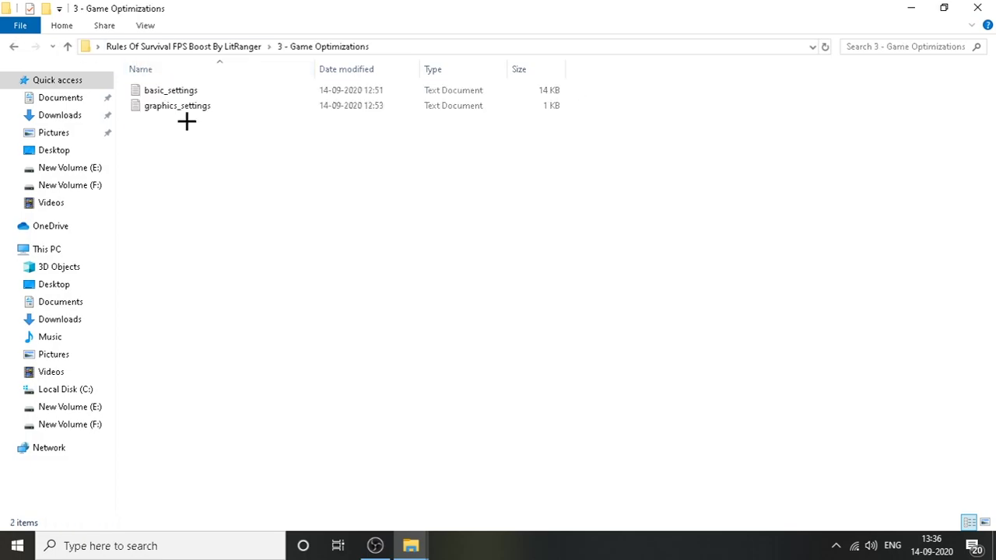
{"action": "left_click_drag", "start_coordinate": [206, 133], "coordinate": [149, 77]}
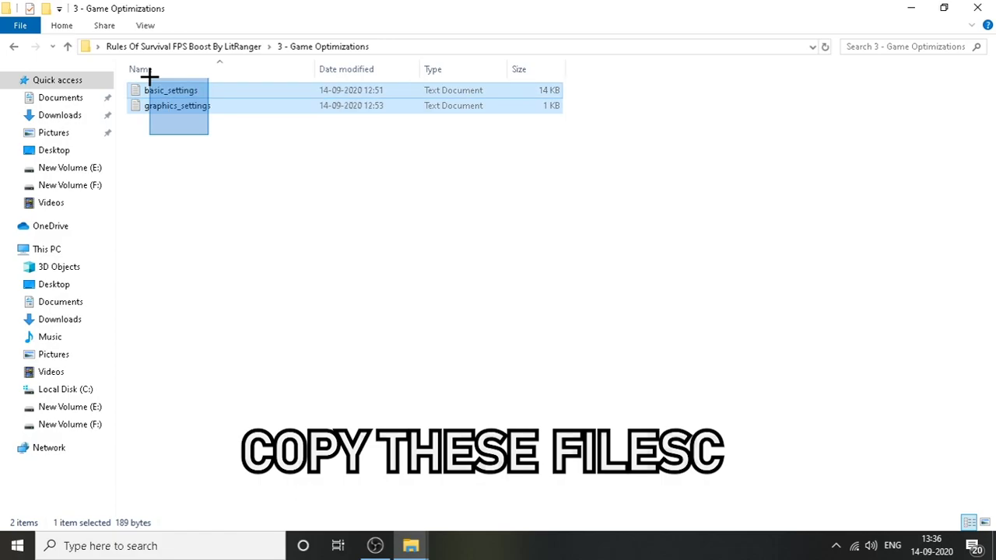
{"action": "right_click", "coordinate": [209, 84]}
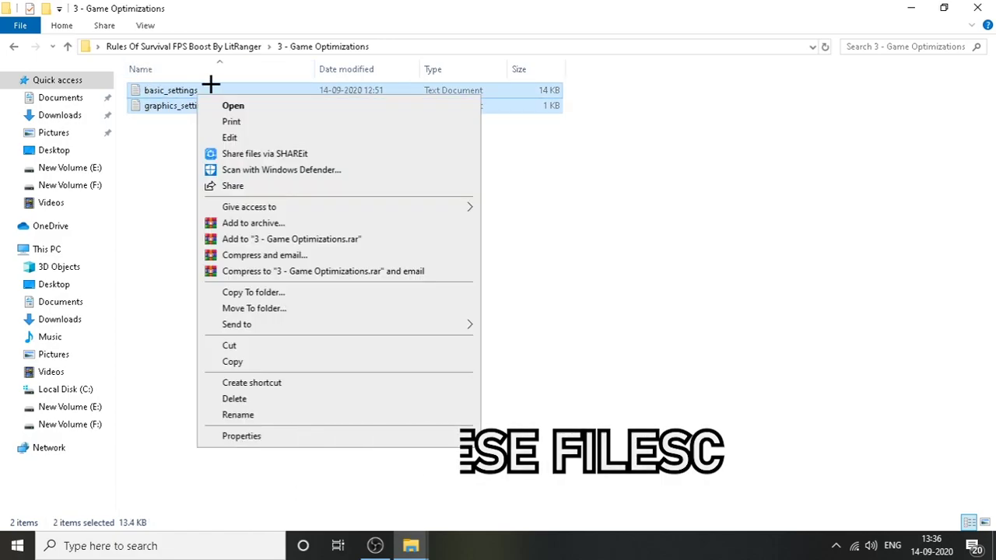
{"action": "left_click", "coordinate": [258, 361]}
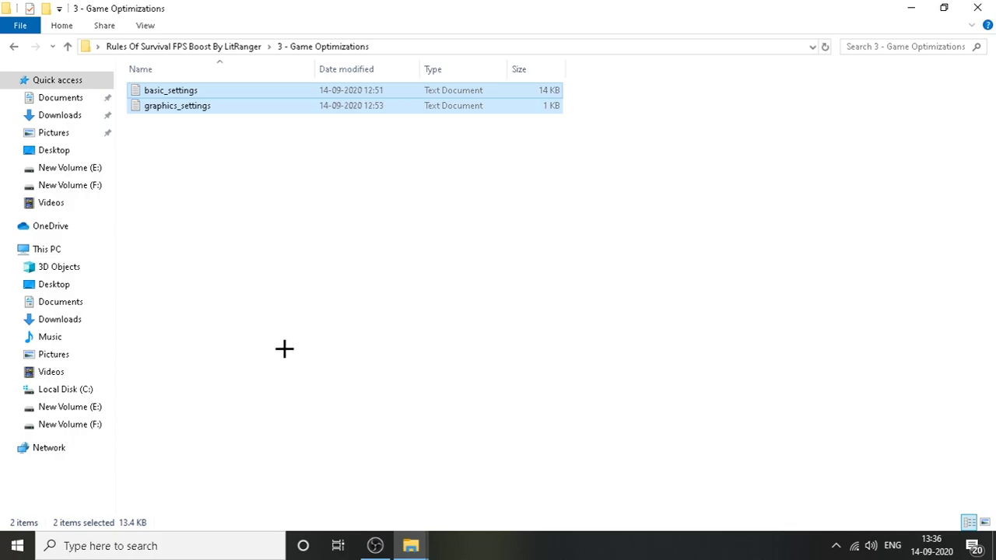
- Open the file location of the desktop's Rules of Survival shortcut and enter its Documents folder
{"action": "key", "text": "super+d"}
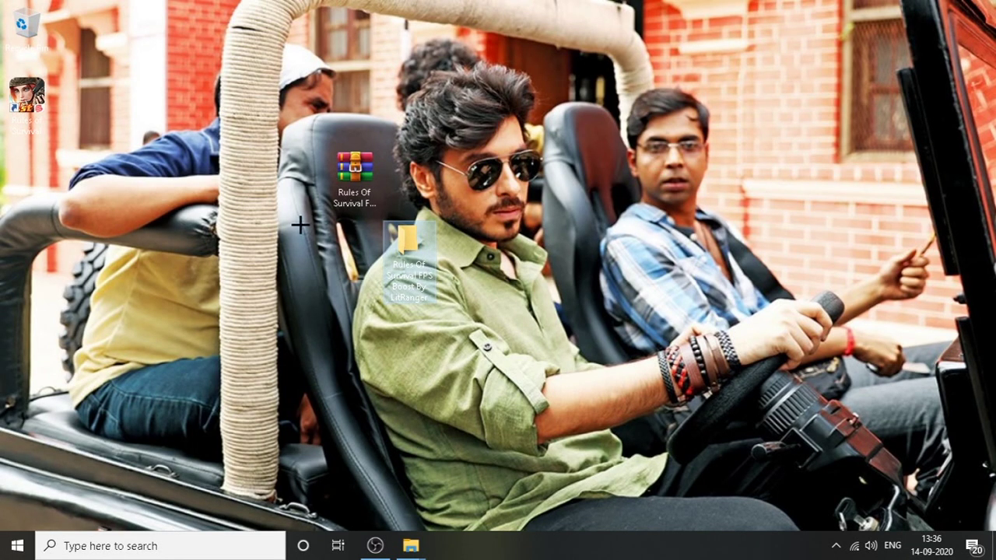
{"action": "left_click", "coordinate": [39, 114]}
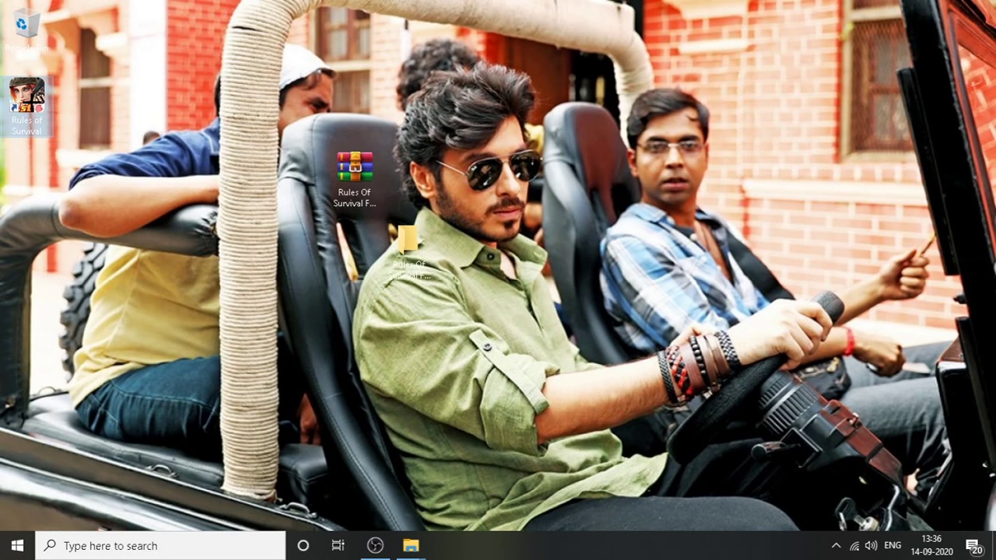
{"action": "right_click", "coordinate": [34, 103]}
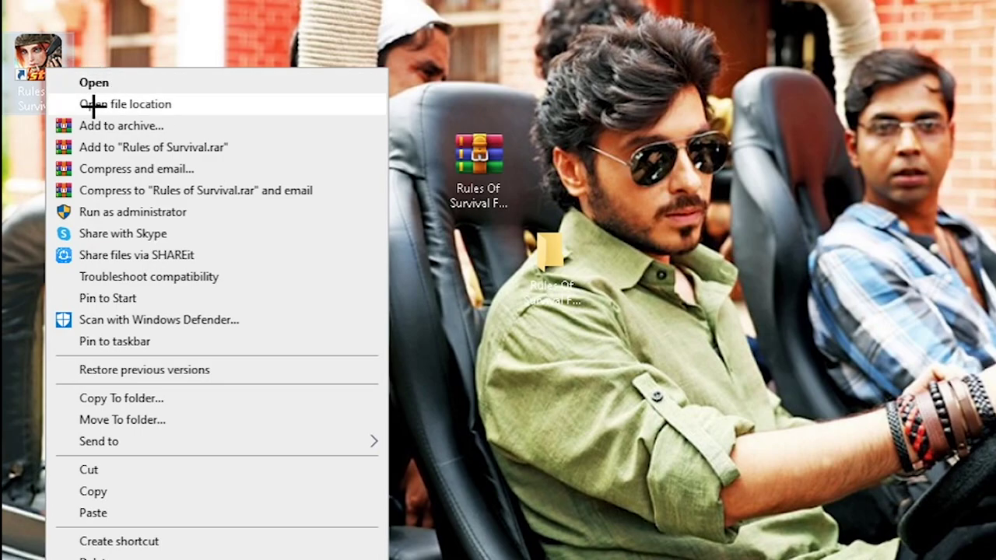
{"action": "left_click", "coordinate": [104, 103]}
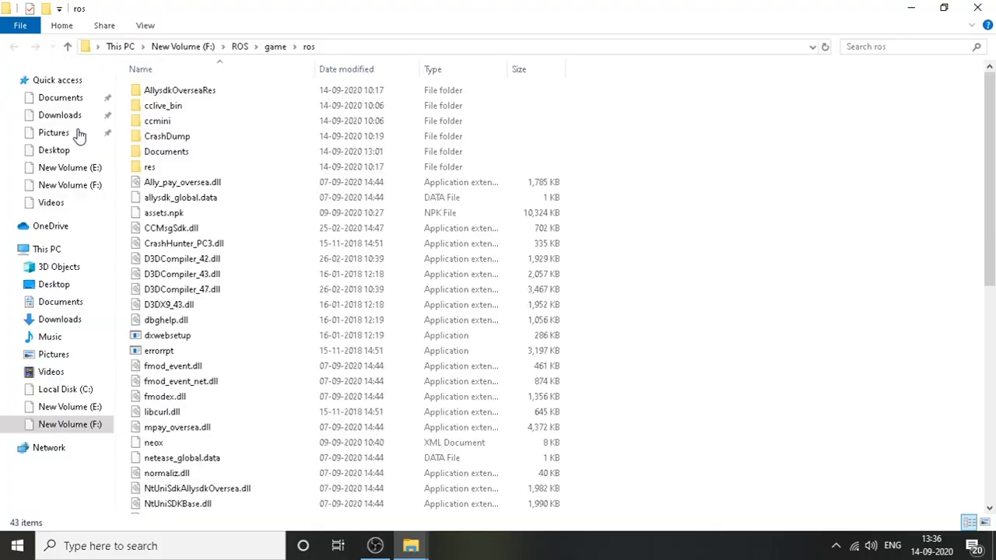
{"action": "scroll", "coordinate": [282, 371], "scroll_direction": "up", "scroll_amount": 2}
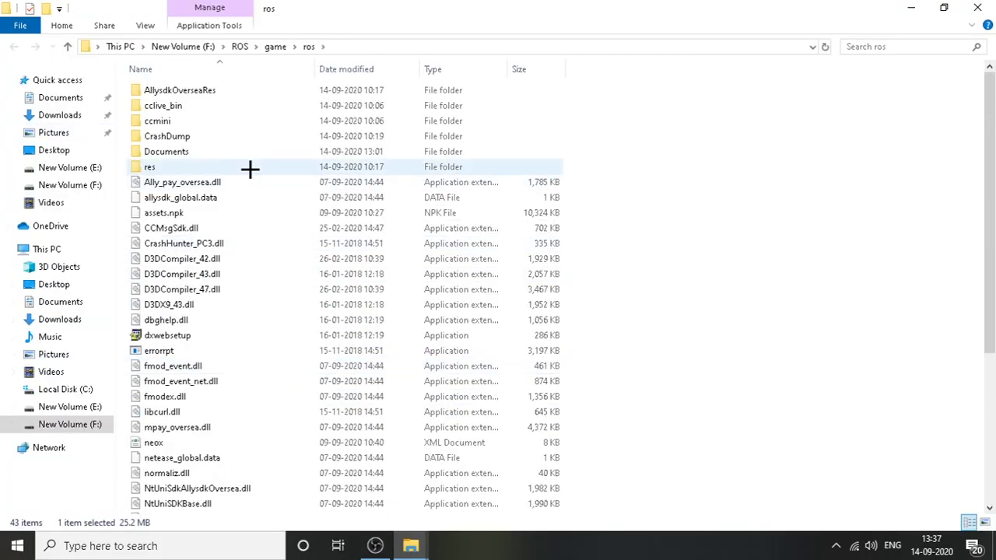
{"action": "left_click", "coordinate": [196, 154]}
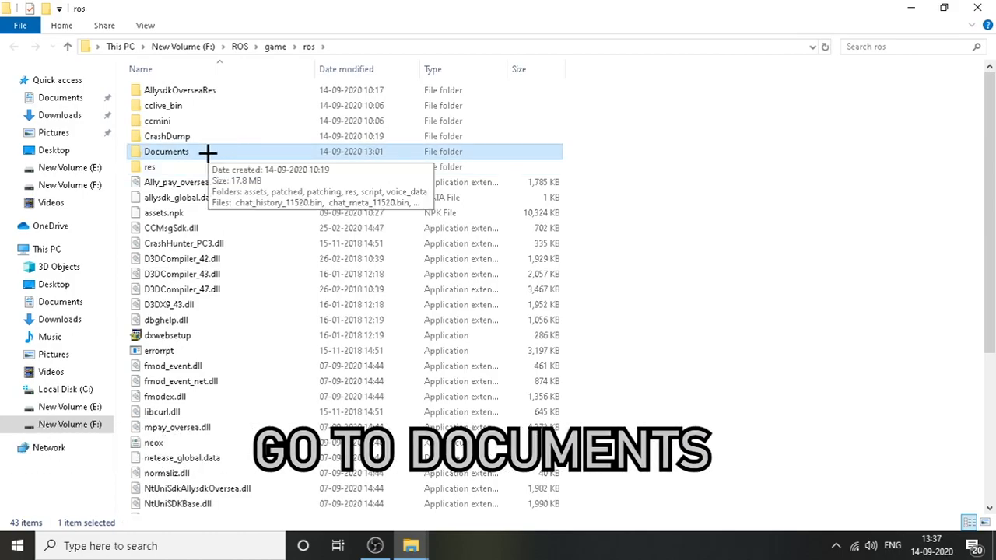
{"action": "double_click", "coordinate": [207, 153]}
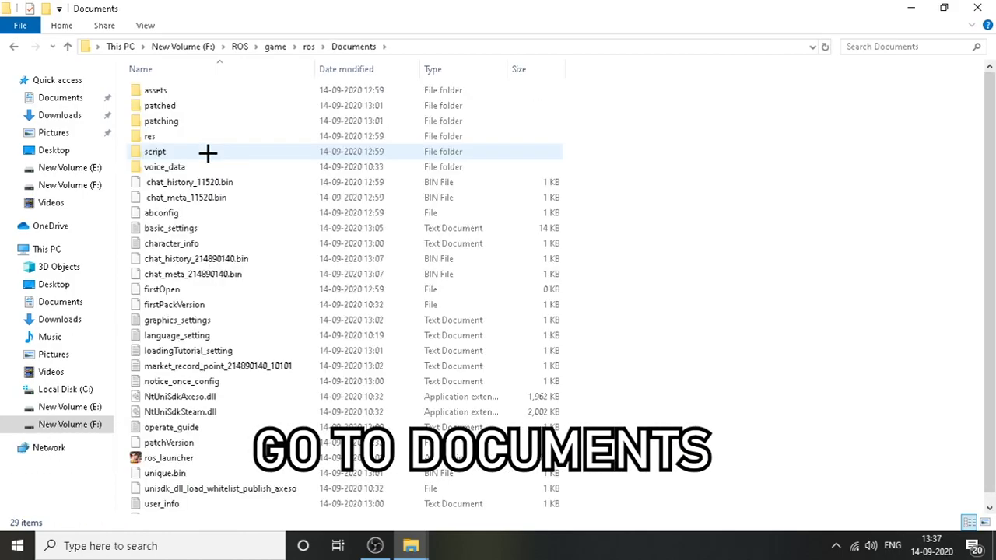
- Paste the copied settings files into the game's Documents folder, replacing the existing ones, and close that folder window
{"action": "right_click", "coordinate": [654, 215]}
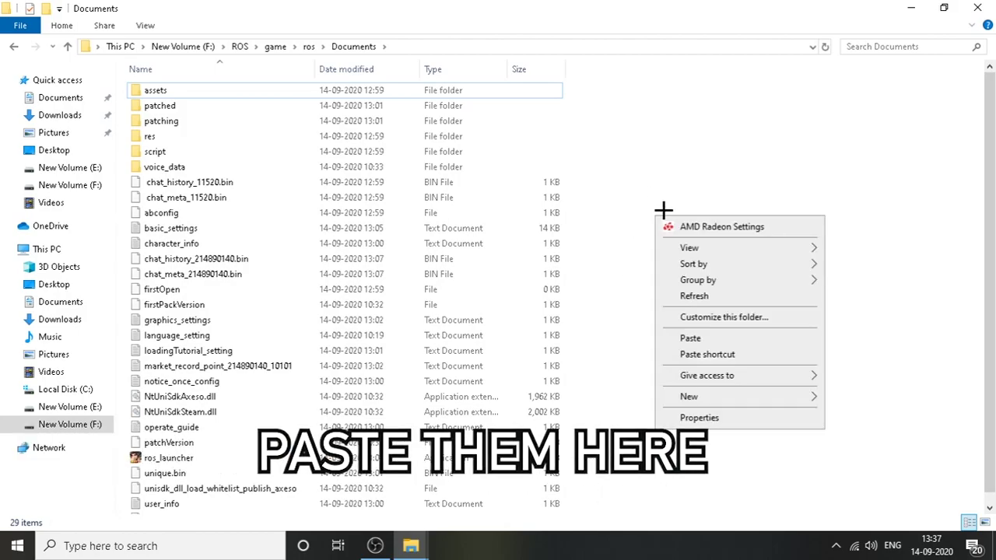
{"action": "left_click", "coordinate": [708, 338]}
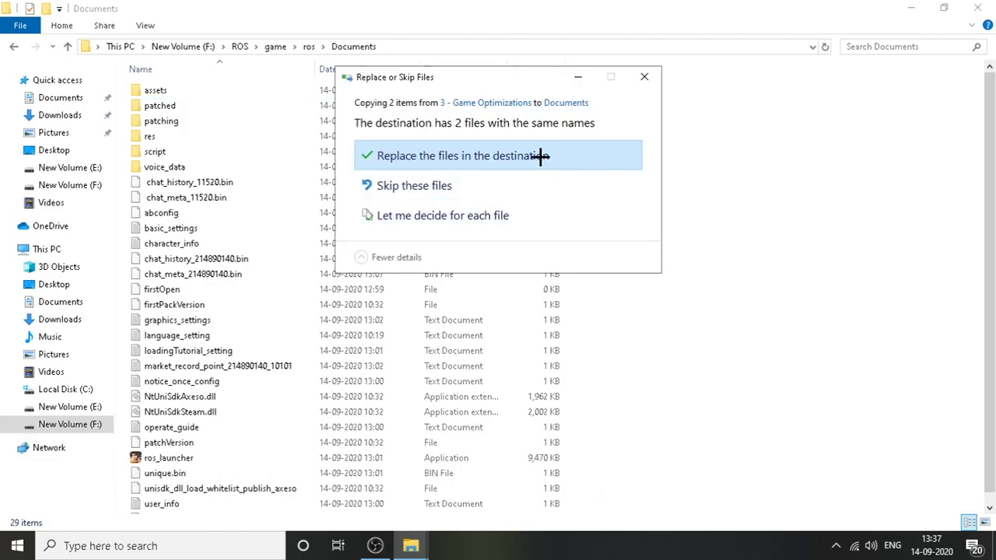
{"action": "left_click", "coordinate": [523, 156]}
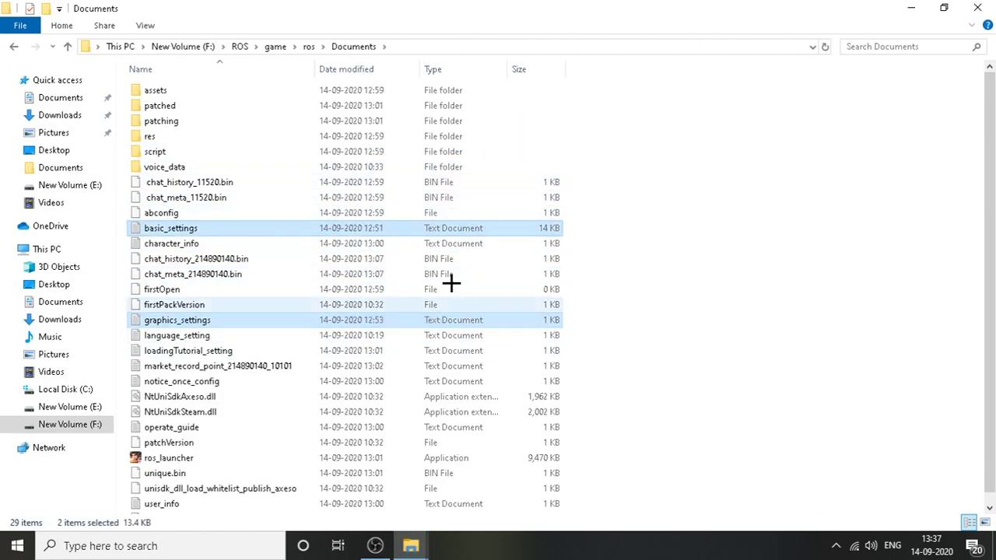
{"action": "left_click", "coordinate": [980, 8]}
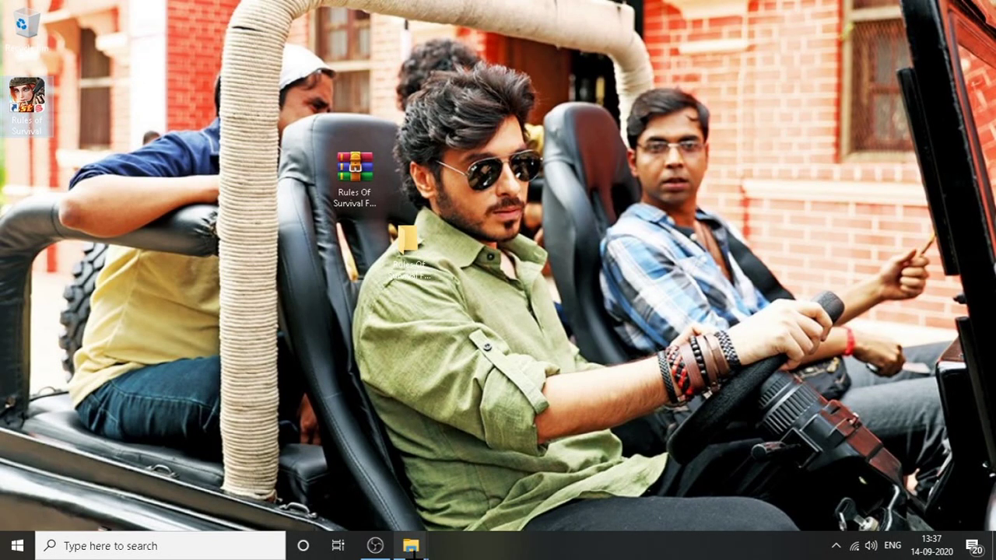
- Switch back to the "3 - Game Optimizations" window and return to the Rules Of Survival FPS Boost main folder
{"action": "mouse_move", "coordinate": [412, 547]}
{"action": "left_click", "coordinate": [441, 491]}
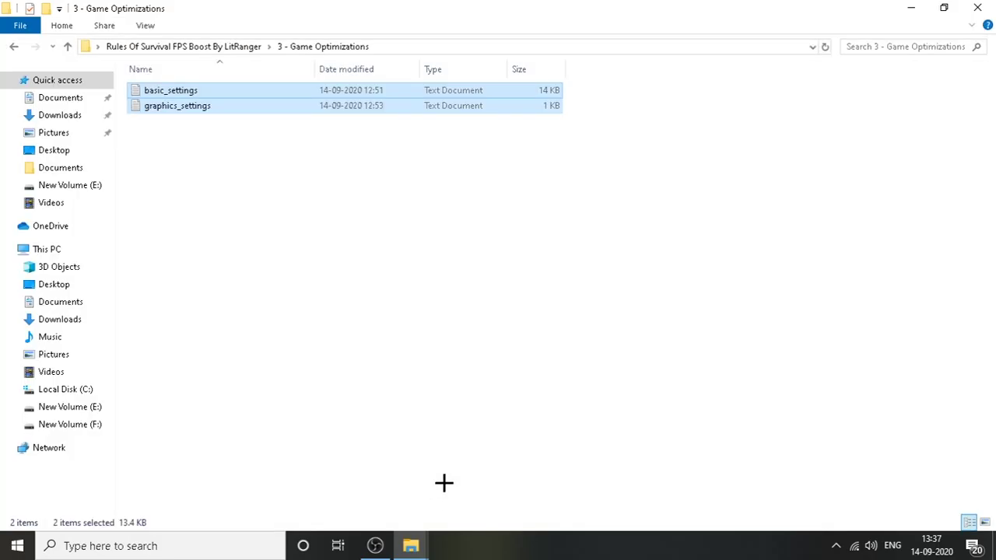
{"action": "left_click", "coordinate": [315, 249]}
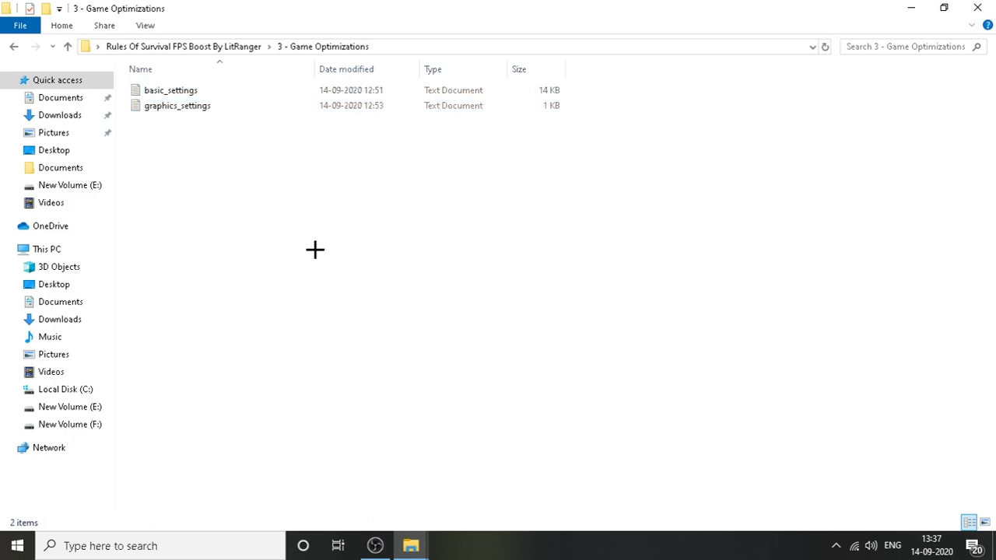
{"action": "left_click", "coordinate": [15, 46]}
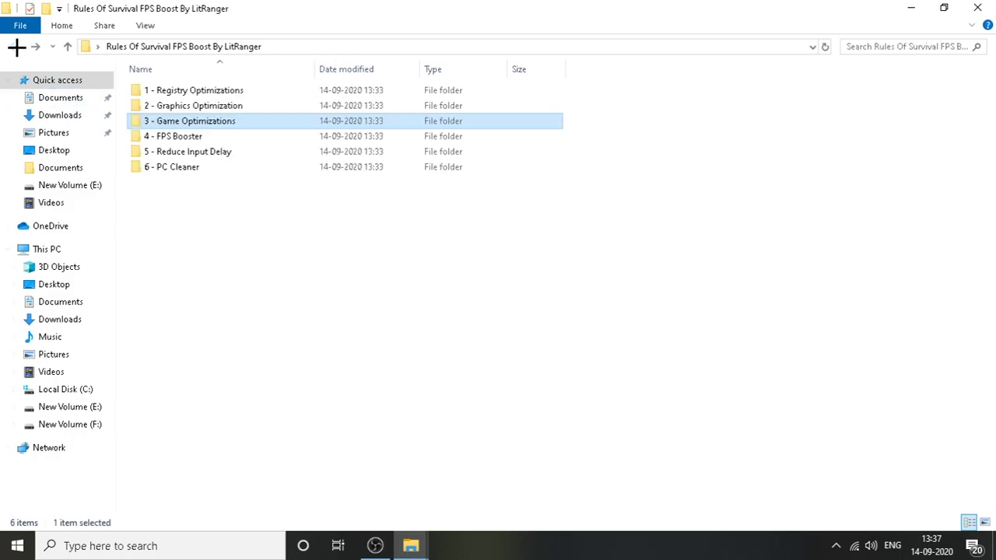
- Open the pack's "4 - FPS Booster" folder and run the WGBSetup_1.5.6.80 installer
{"action": "left_click", "coordinate": [195, 136]}
{"action": "double_click", "coordinate": [190, 136]}
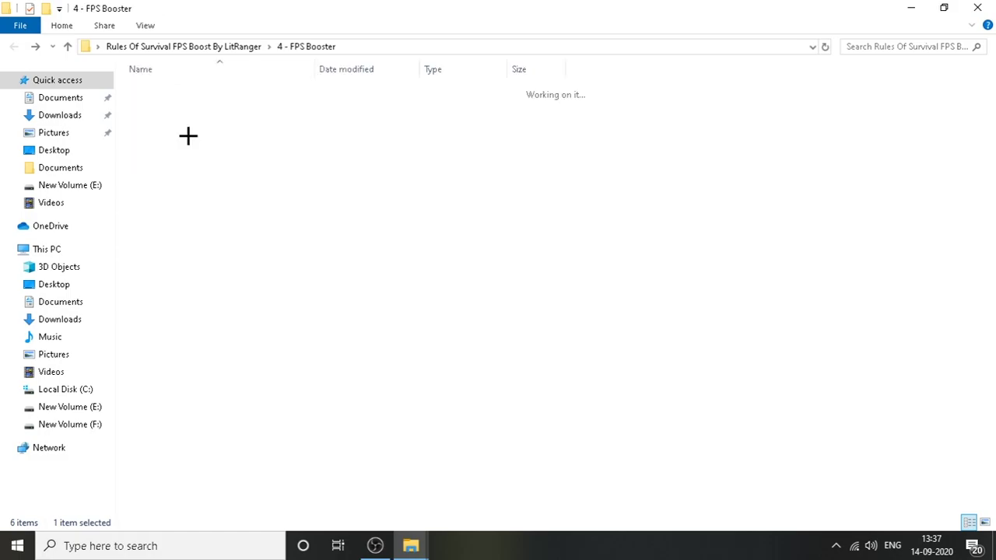
{"action": "left_click", "coordinate": [186, 94]}
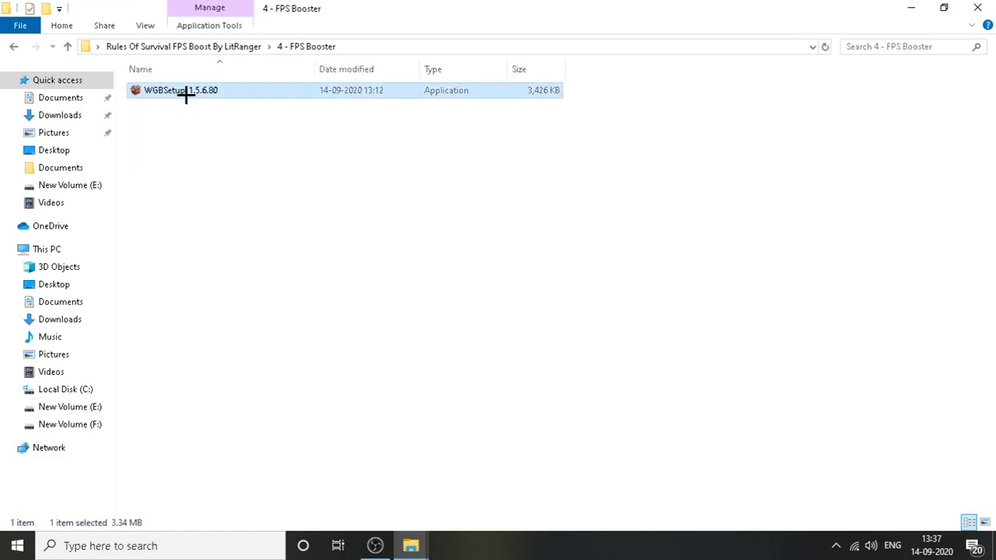
{"action": "double_click", "coordinate": [185, 94]}
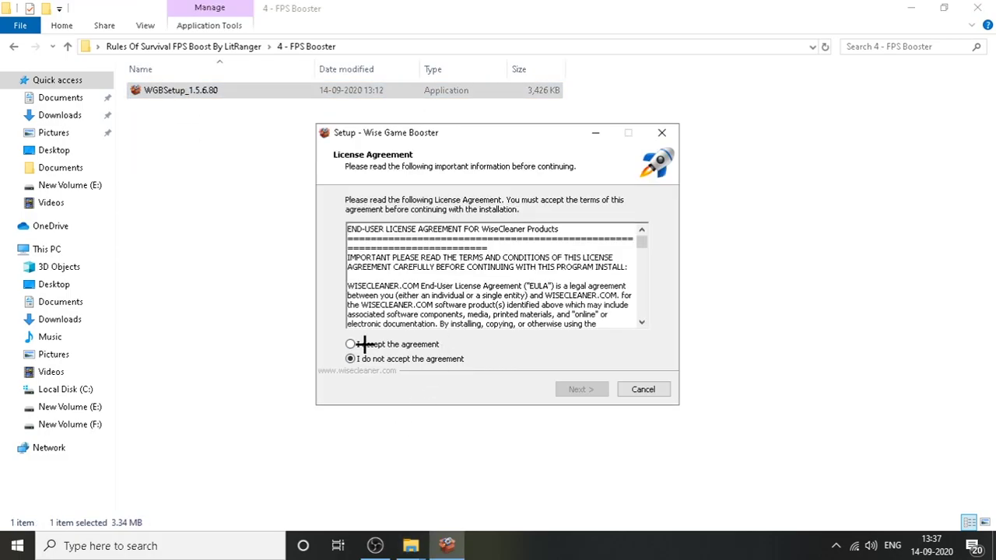
- Accept the license agreement, install Wise Game Booster to the default location and finish setup with the launch option enabled
{"action": "left_click", "coordinate": [388, 345]}
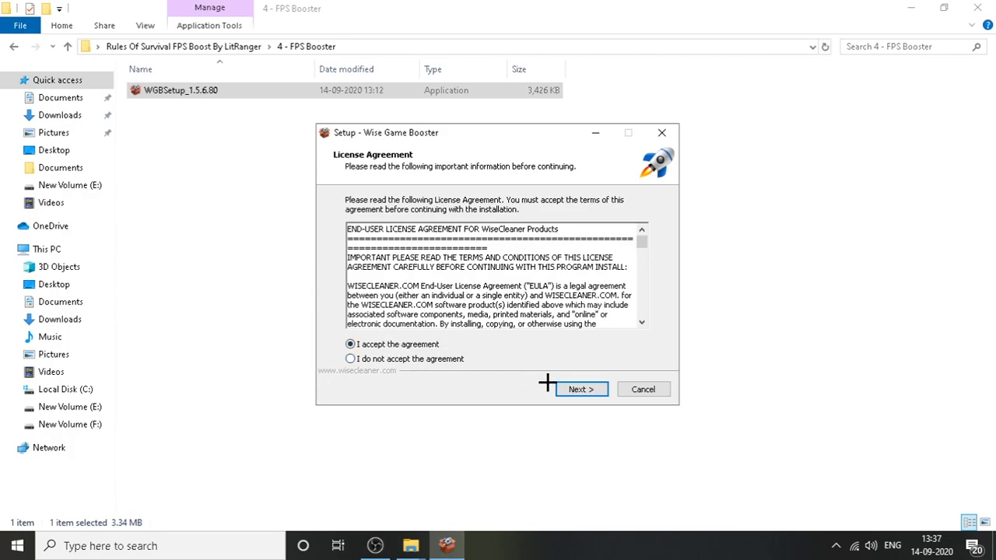
{"action": "left_click", "coordinate": [571, 390]}
{"action": "left_click", "coordinate": [570, 390]}
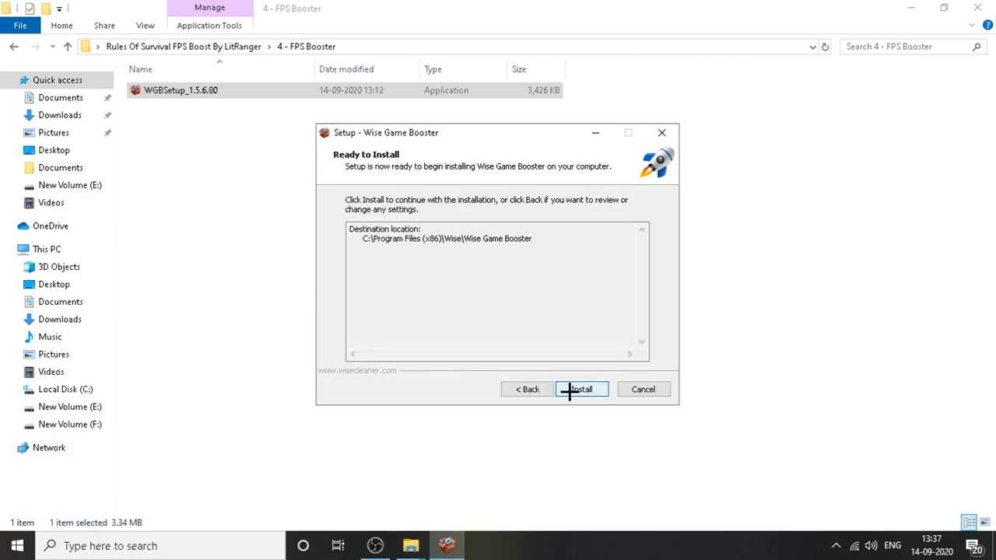
{"action": "left_click", "coordinate": [570, 390]}
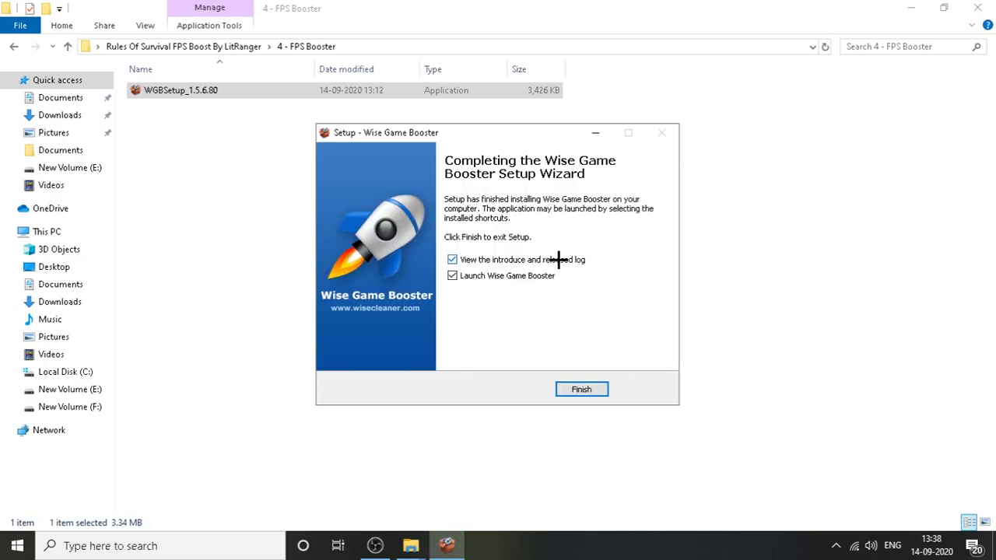
{"action": "left_click", "coordinate": [572, 389]}
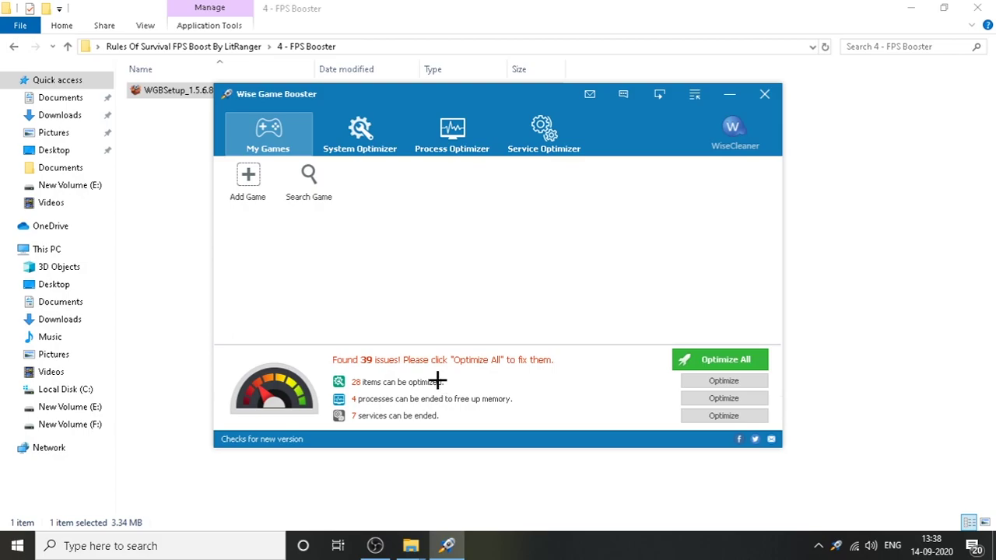
- Review the System, Process and Service Optimizer lists, and run Optimize All for the issues found
{"action": "left_click", "coordinate": [365, 137]}
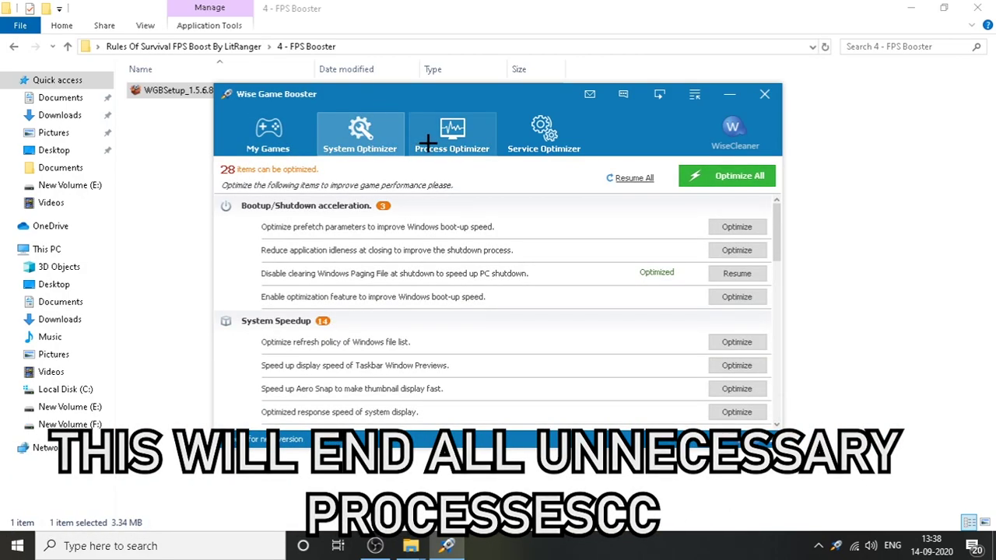
{"action": "left_click", "coordinate": [449, 129]}
{"action": "left_click", "coordinate": [510, 131]}
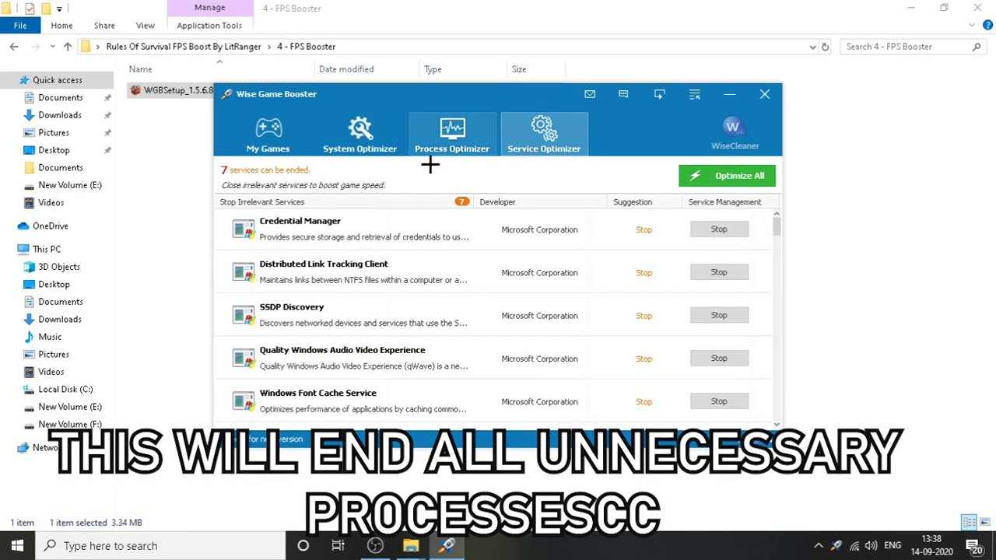
{"action": "left_click", "coordinate": [430, 137]}
{"action": "left_click", "coordinate": [359, 134]}
{"action": "left_click", "coordinate": [269, 128]}
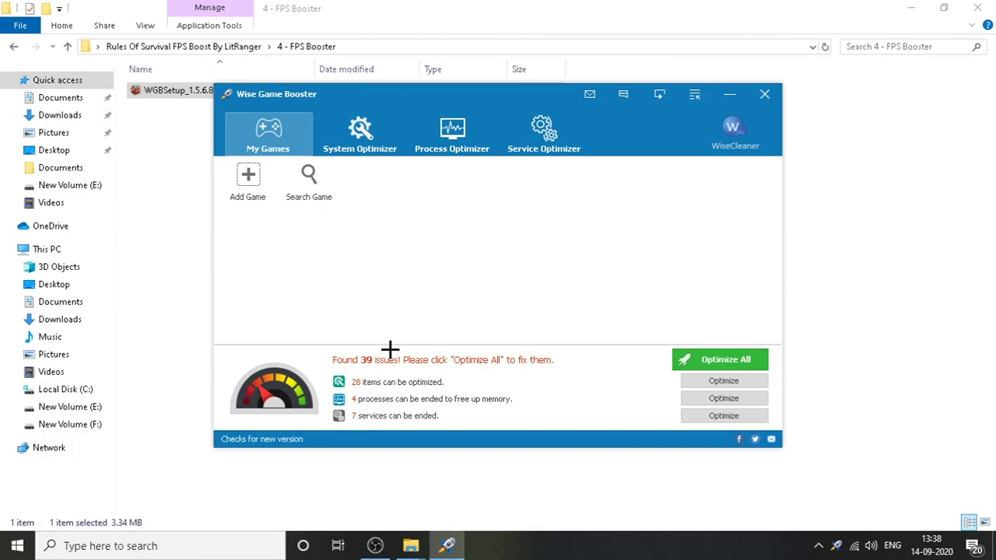
{"action": "left_click", "coordinate": [727, 360]}
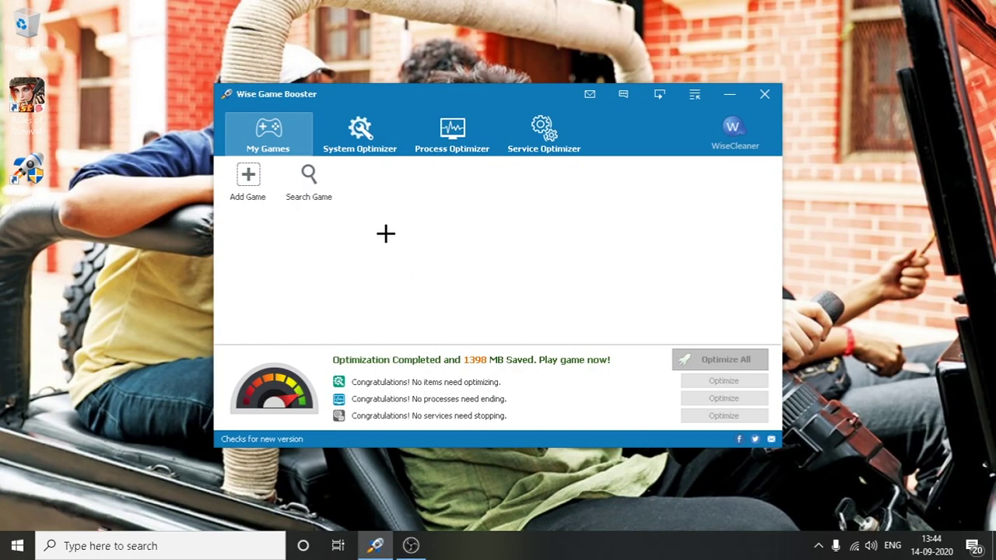
- Check the optimized items, processes and services in Wise Game Booster and close the program
{"action": "left_click", "coordinate": [356, 142]}
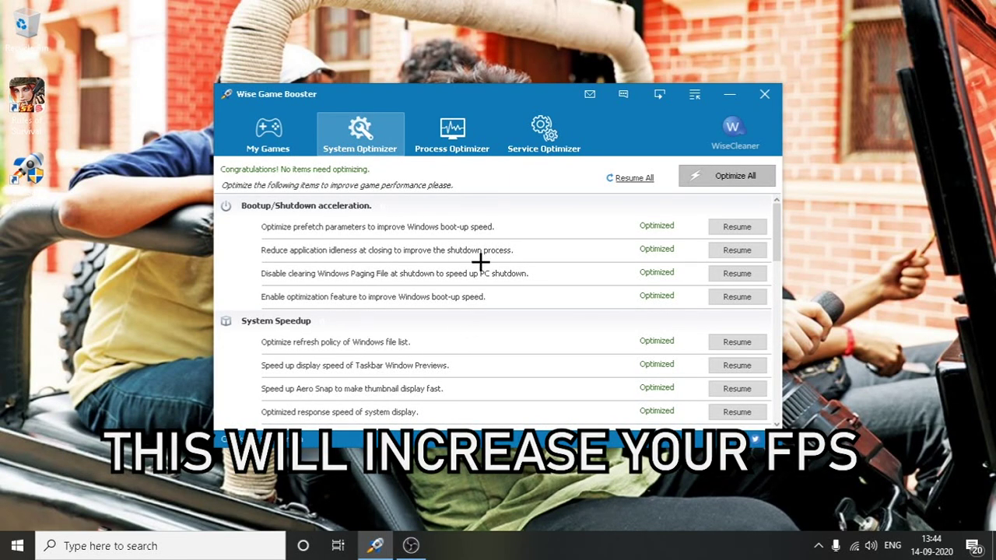
{"action": "left_click", "coordinate": [427, 136]}
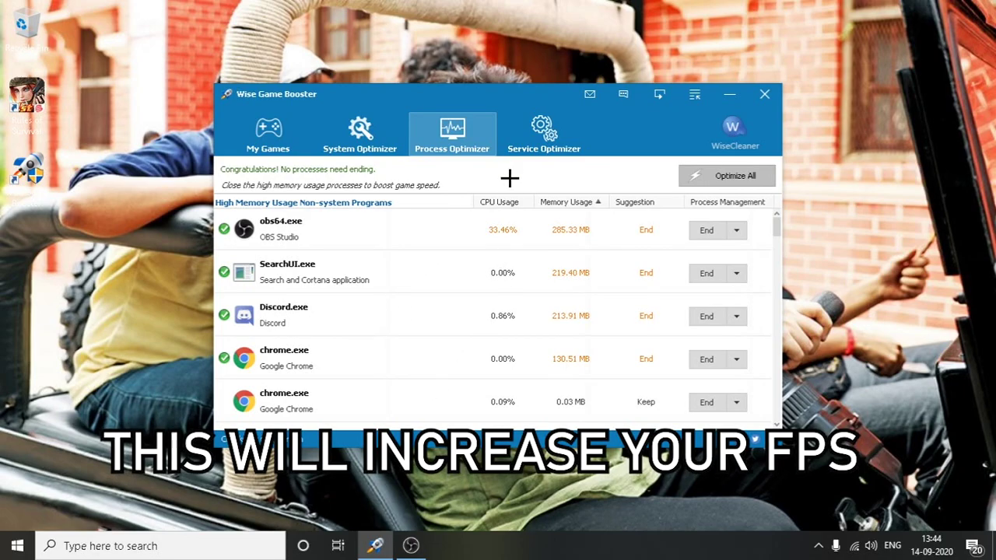
{"action": "left_click", "coordinate": [515, 132]}
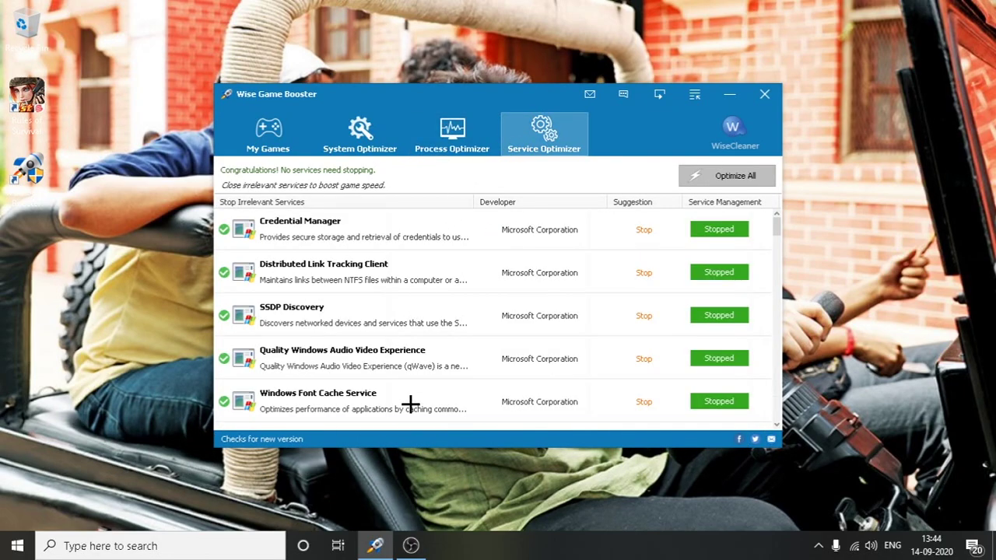
{"action": "left_click", "coordinate": [298, 148]}
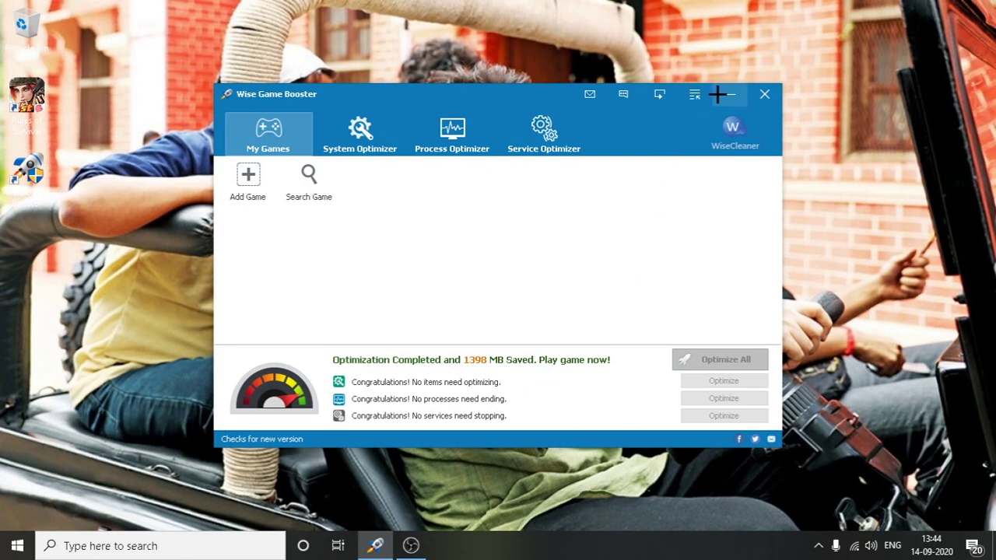
{"action": "left_click", "coordinate": [764, 94]}
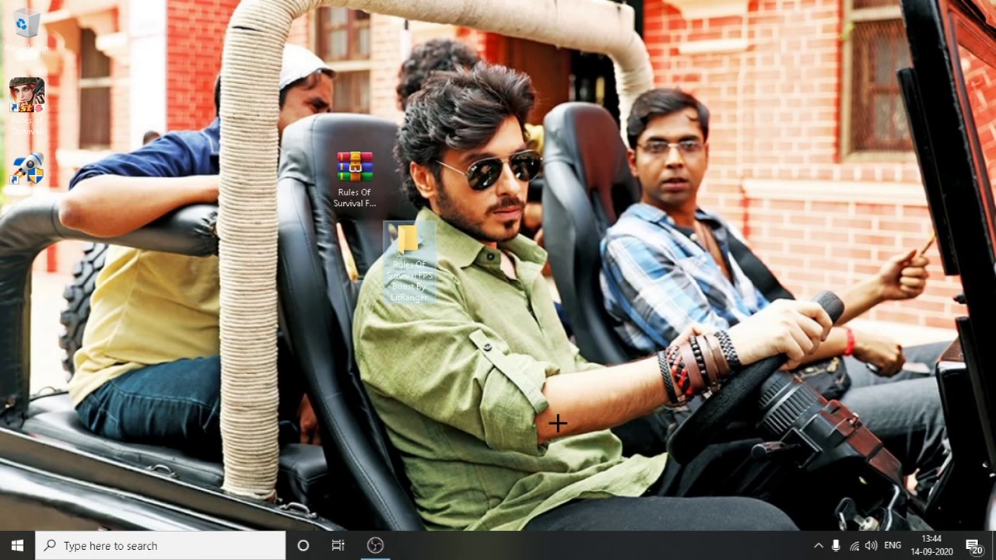
- Open the desktop's Rules Of Survival FPS Boost folder and run Intelligent standby list cleaner ISLC from "5 - Reduce Input Delay"
{"action": "double_click", "coordinate": [401, 238]}
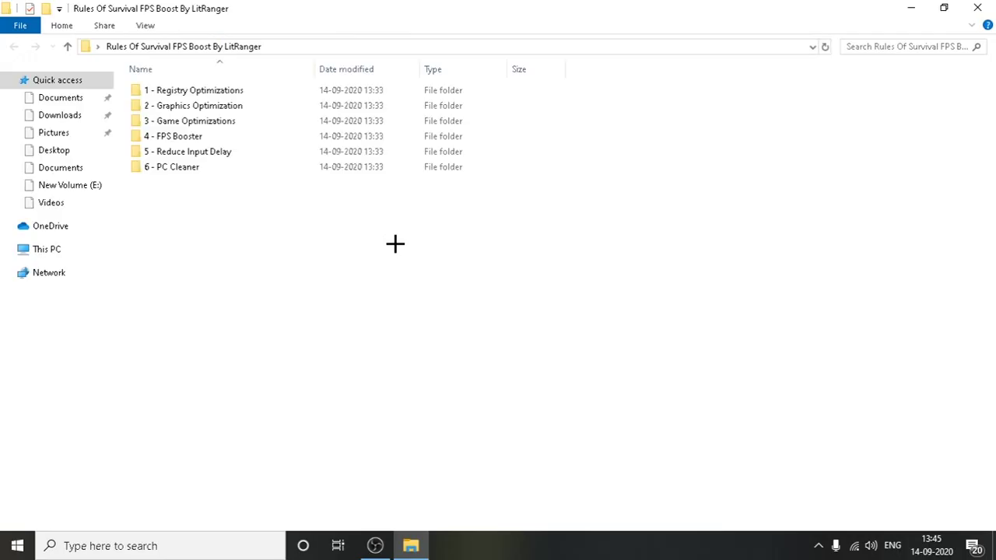
{"action": "double_click", "coordinate": [216, 155]}
{"action": "left_click_drag", "start_coordinate": [252, 167], "coordinate": [222, 101]}
{"action": "left_click", "coordinate": [212, 91]}
{"action": "double_click", "coordinate": [212, 91]}
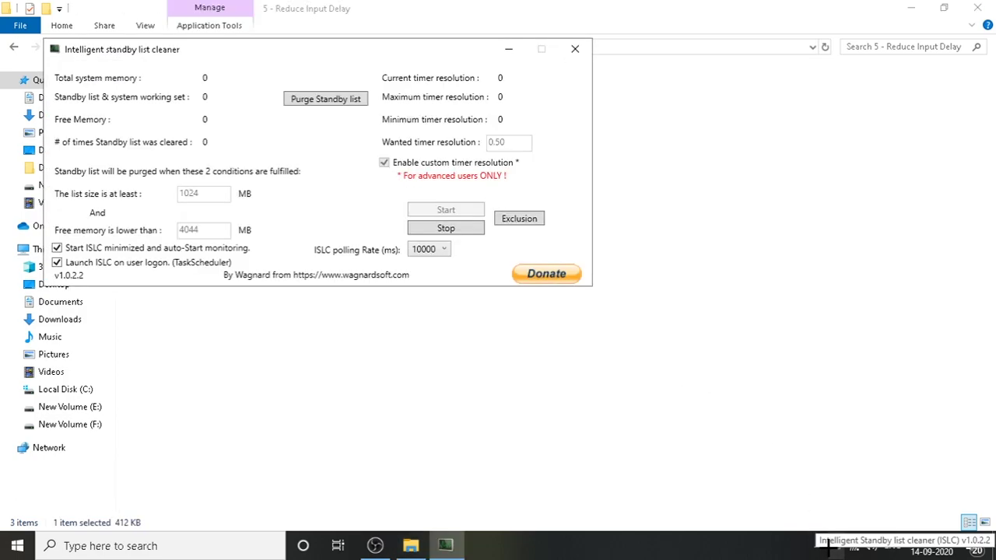
- Stop the standby list monitoring and set the minimum list size to 1024 MB
{"action": "left_click_drag", "start_coordinate": [297, 49], "coordinate": [475, 155]}
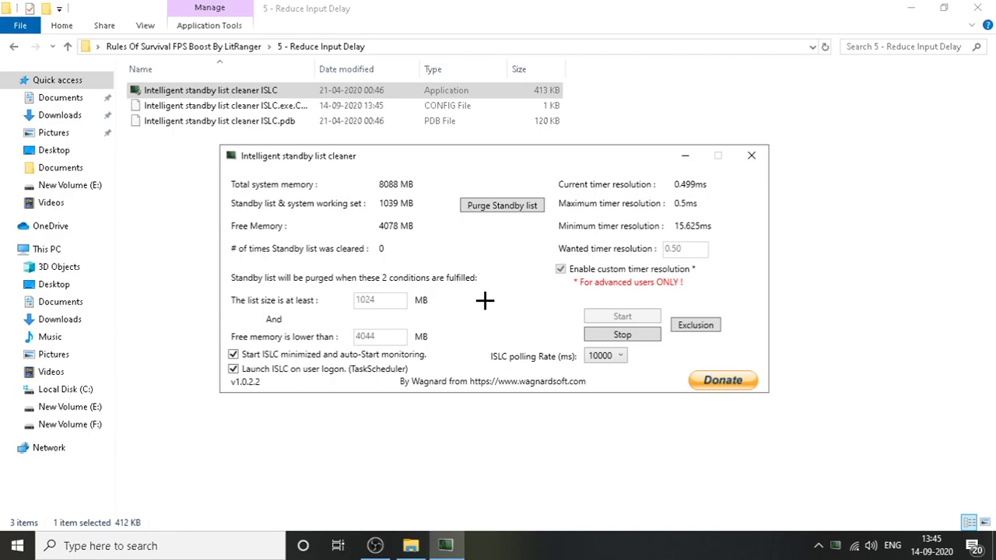
{"action": "left_click", "coordinate": [623, 334]}
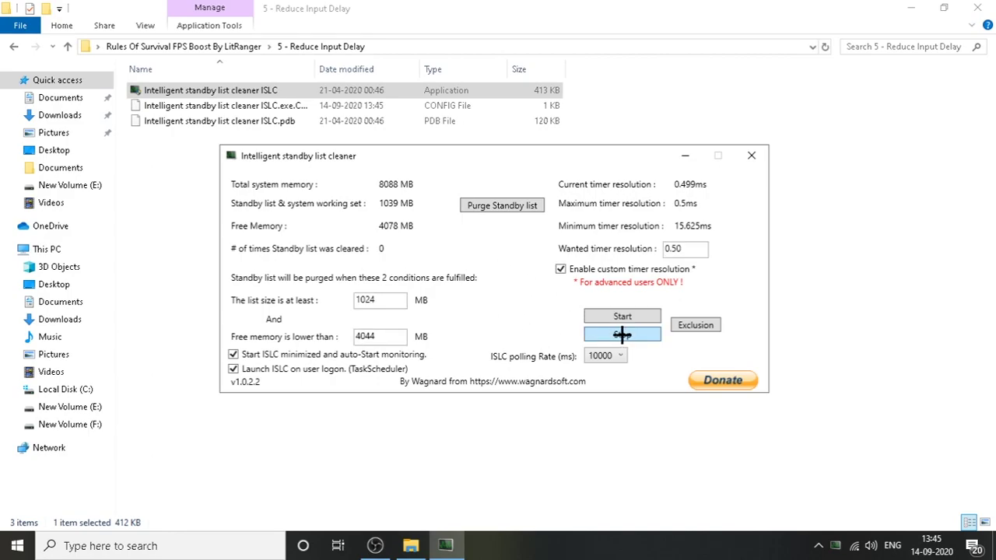
{"action": "double_click", "coordinate": [381, 301]}
{"action": "key", "text": "BackSpace"}
{"action": "type", "text": "1024"}
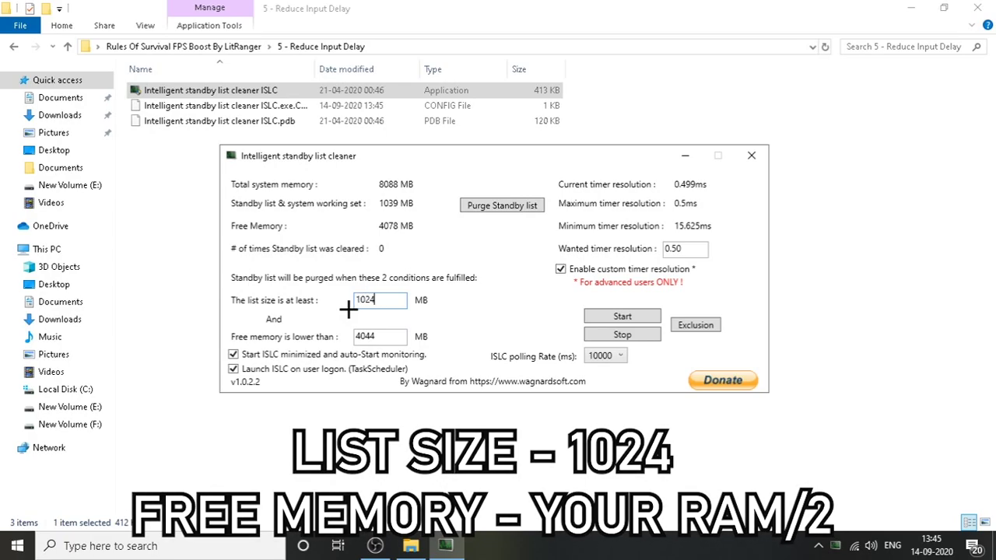
- Find the Calculator app through Windows search and open it alongside the standby list cleaner
{"action": "left_click", "coordinate": [383, 340]}
{"action": "left_click_drag", "start_coordinate": [383, 339], "coordinate": [358, 340]}
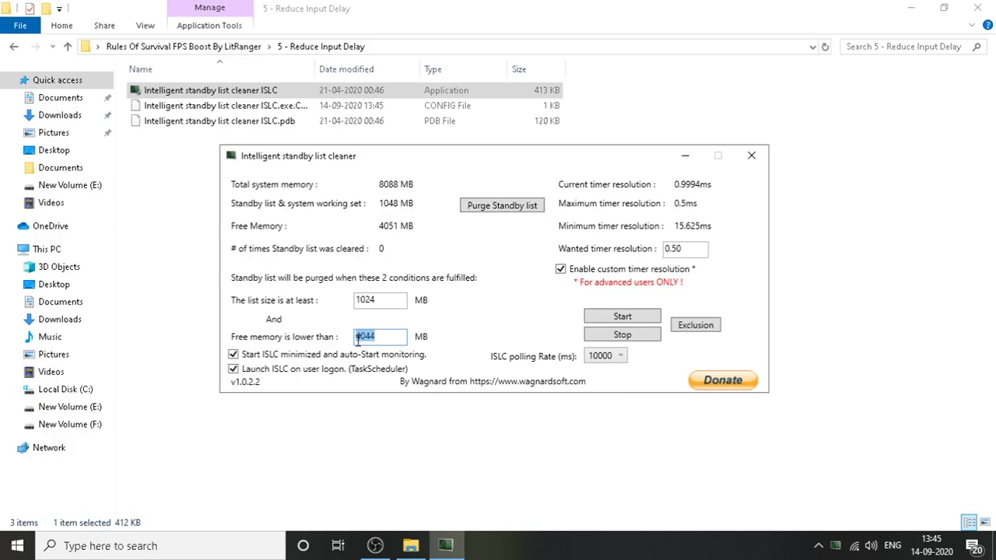
{"action": "left_click", "coordinate": [225, 546]}
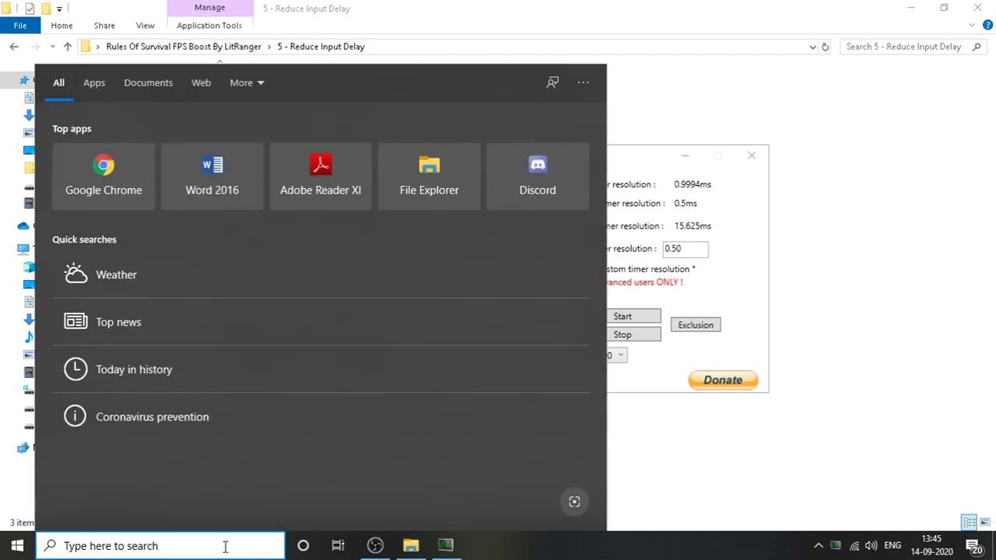
{"action": "type", "text": "calculator"}
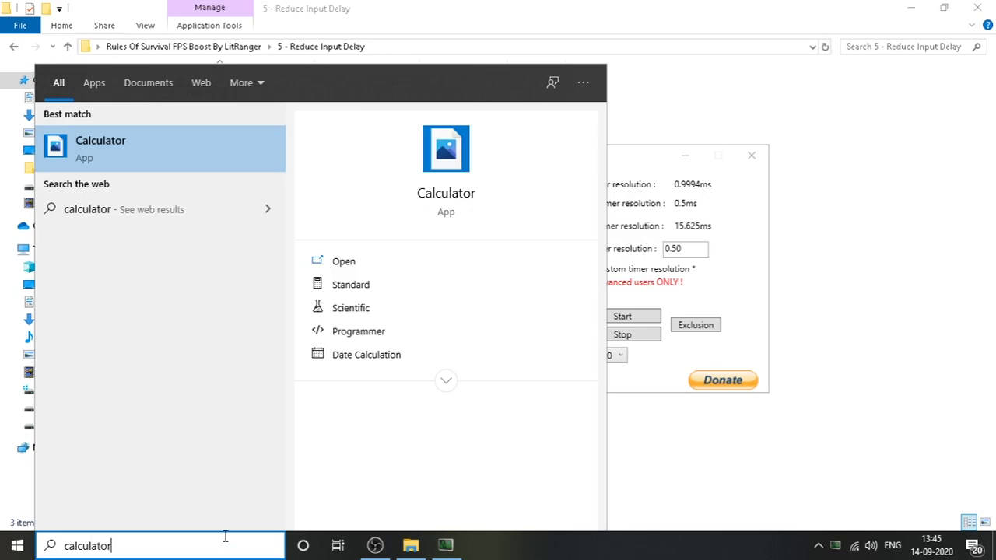
{"action": "left_click", "coordinate": [241, 169]}
{"action": "left_click", "coordinate": [367, 226]}
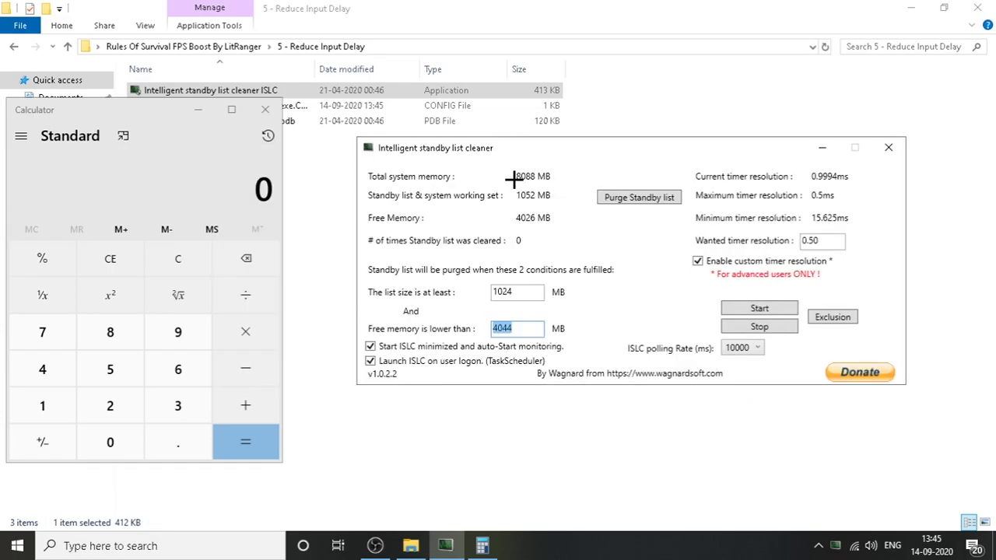
- Calculate half of the total system memory by dividing 8088 by 2
{"action": "left_click", "coordinate": [116, 334]}
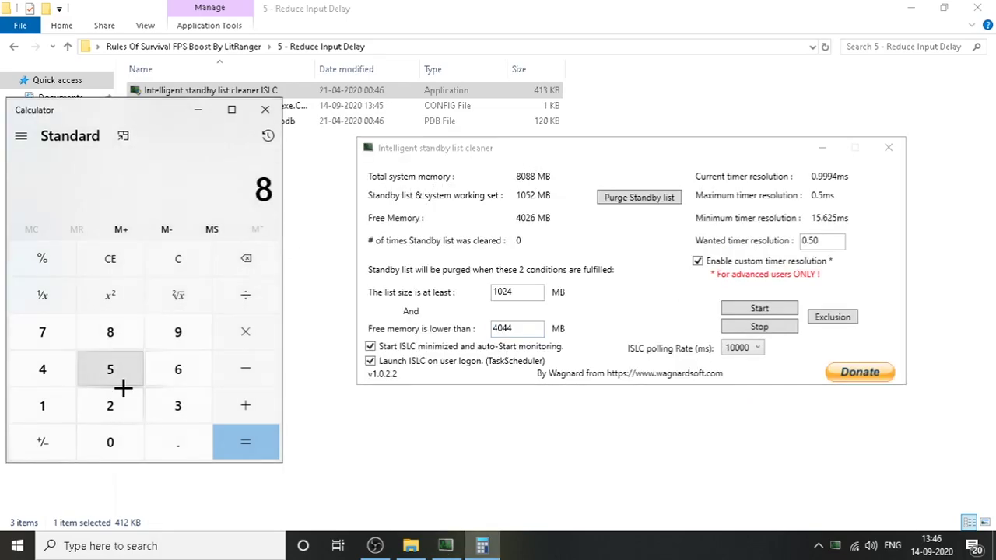
{"action": "left_click", "coordinate": [132, 437]}
{"action": "double_click", "coordinate": [117, 334]}
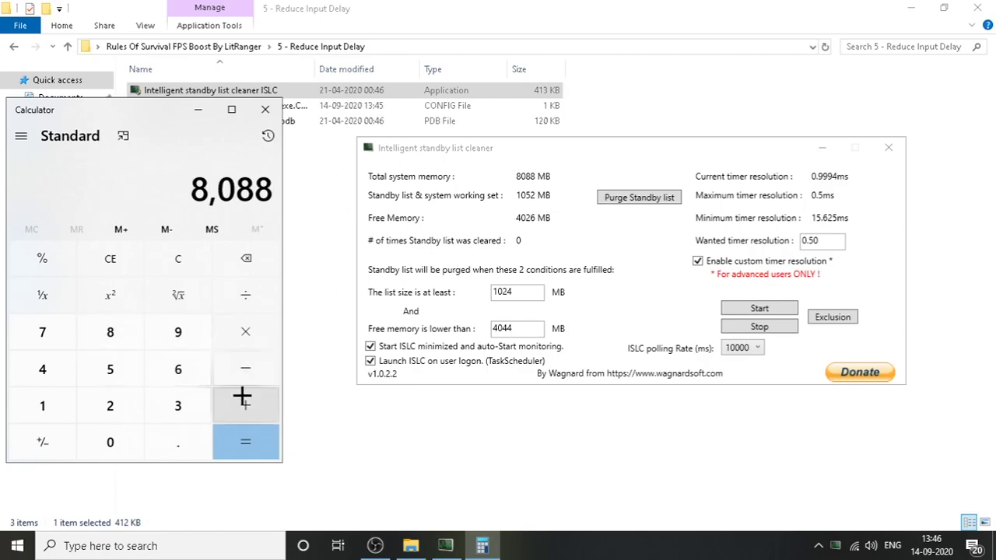
{"action": "left_click", "coordinate": [239, 296]}
{"action": "left_click", "coordinate": [127, 404]}
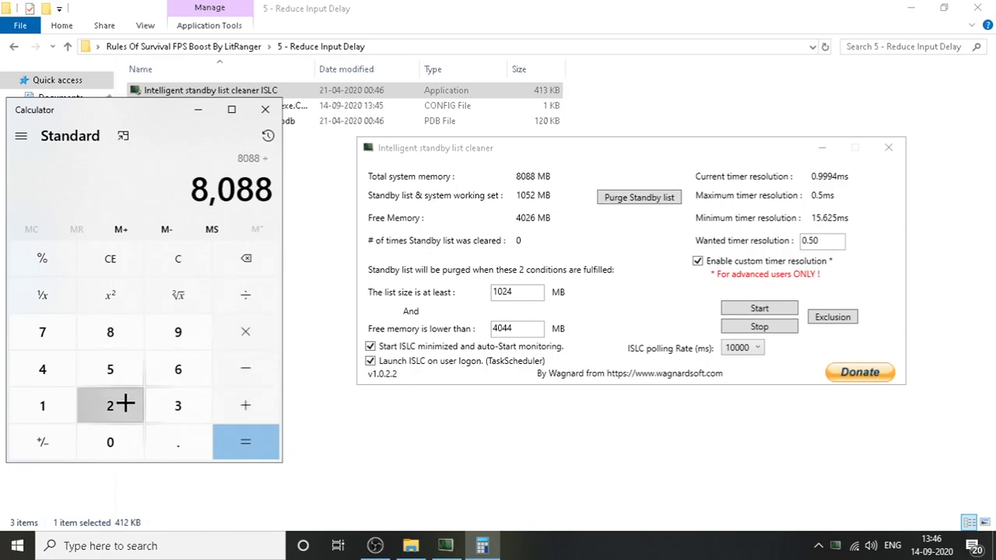
{"action": "left_click", "coordinate": [233, 437]}
- Set the free memory threshold to 4044 MB in the standby list cleaner and close Calculator
{"action": "left_click_drag", "start_coordinate": [206, 199], "coordinate": [286, 194]}
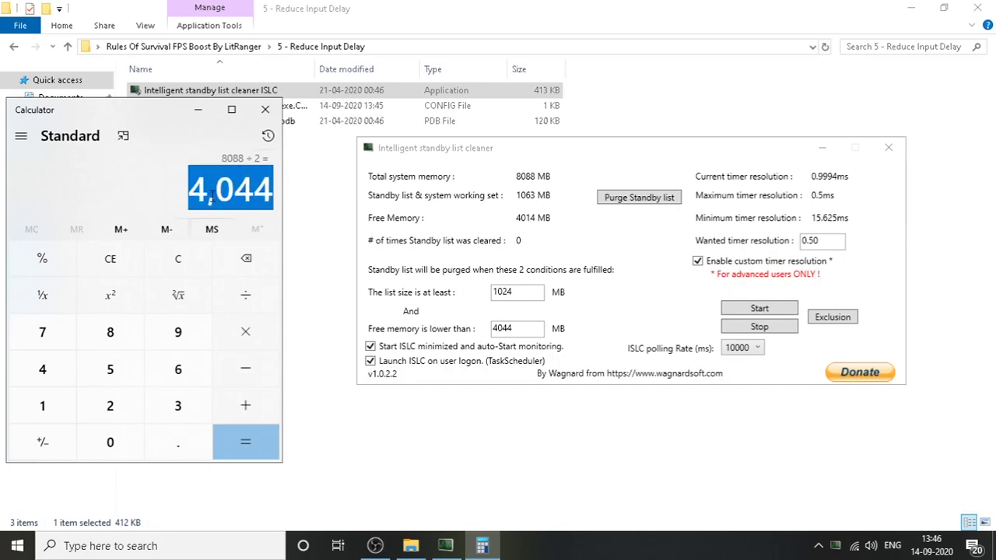
{"action": "double_click", "coordinate": [497, 330]}
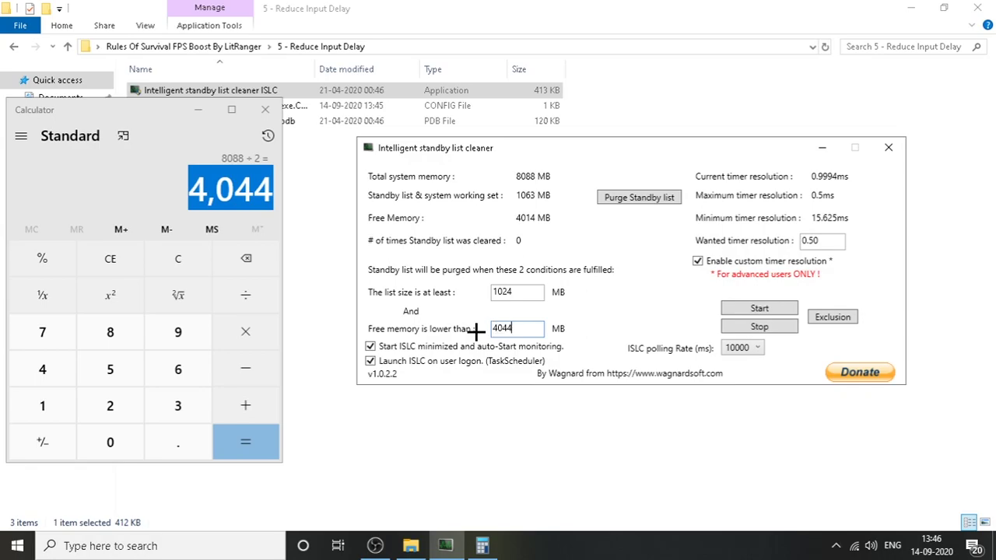
{"action": "left_click", "coordinate": [264, 109]}
{"action": "left_click_drag", "start_coordinate": [446, 151], "coordinate": [341, 185]}
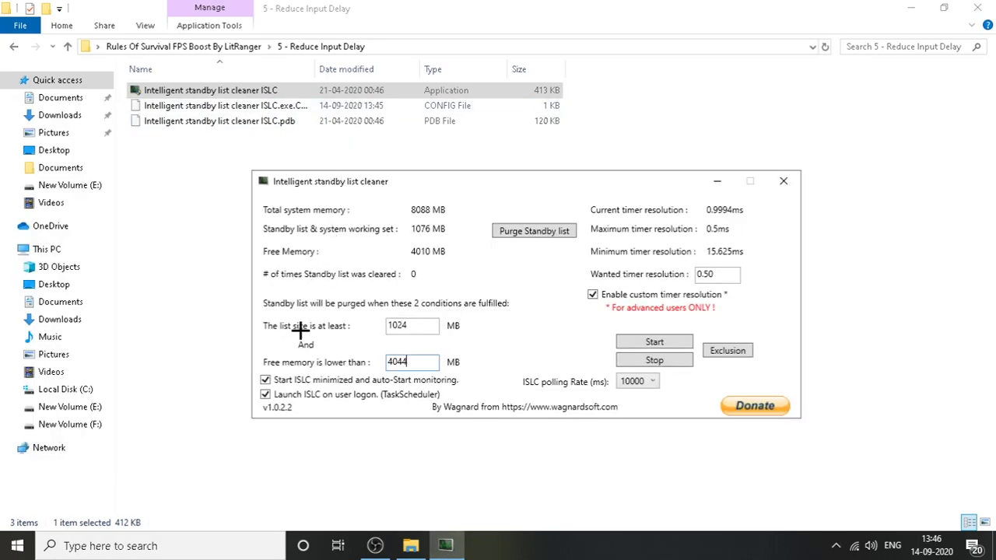
- Set the ISLC polling rate to 10000 ms, keeping the minimized auto-start and custom timer resolution options enabled
{"action": "left_click", "coordinate": [296, 377]}
{"action": "left_click", "coordinate": [646, 381]}
{"action": "left_click", "coordinate": [639, 498]}
{"action": "left_click", "coordinate": [598, 278]}
{"action": "left_click", "coordinate": [598, 278]}
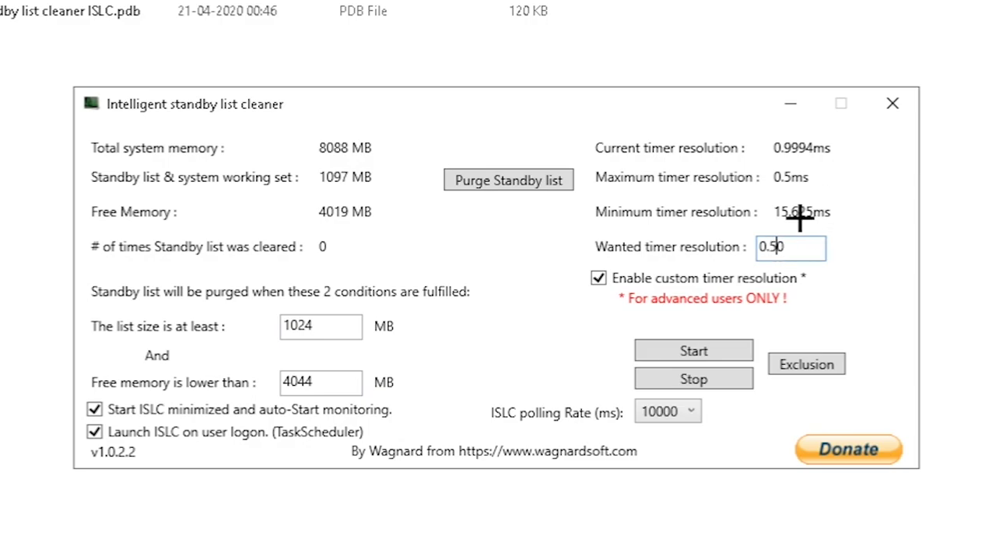
- Keep the wanted timer resolution at 0.50, start the standby list monitoring and minimize the cleaner window
{"action": "left_click_drag", "start_coordinate": [805, 248], "coordinate": [755, 268]}
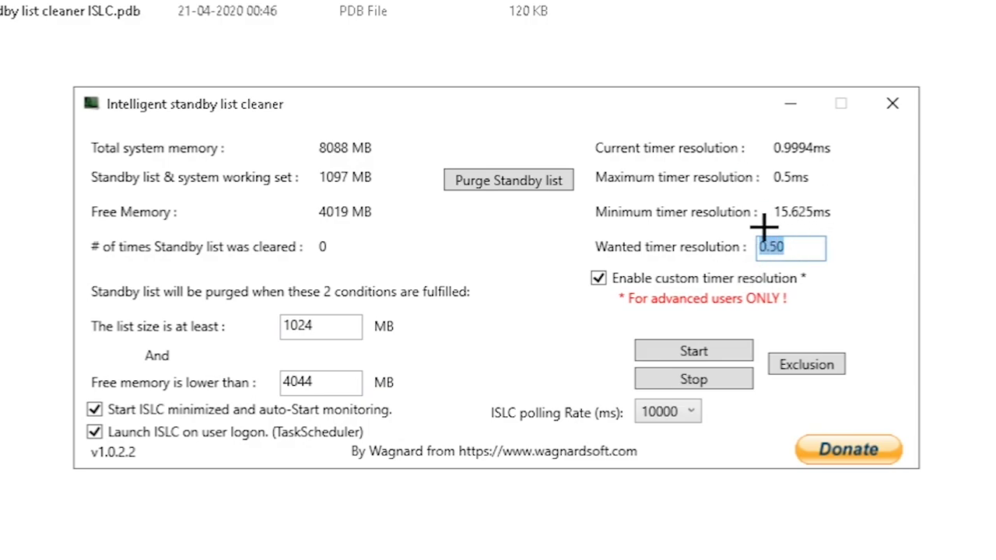
{"action": "left_click", "coordinate": [726, 347]}
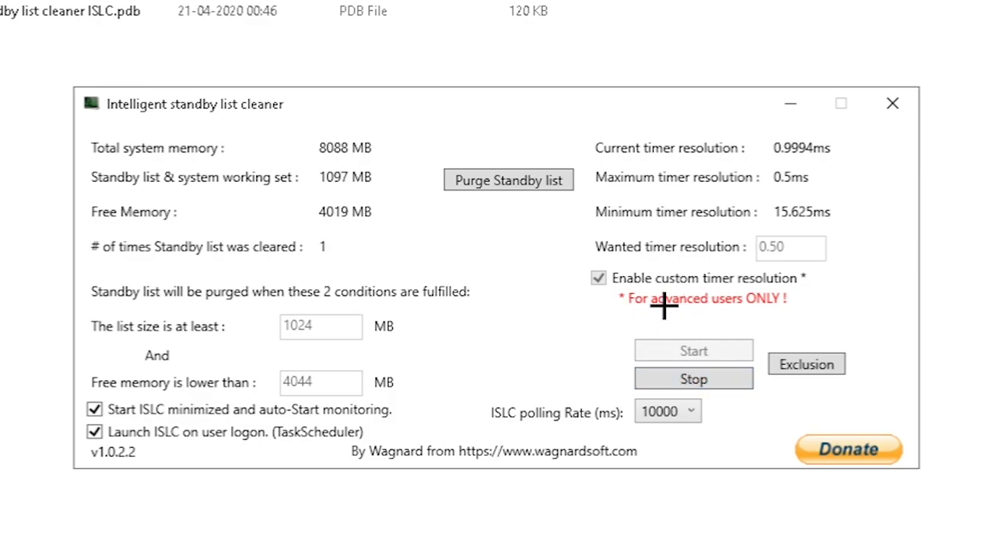
{"action": "left_click", "coordinate": [715, 183]}
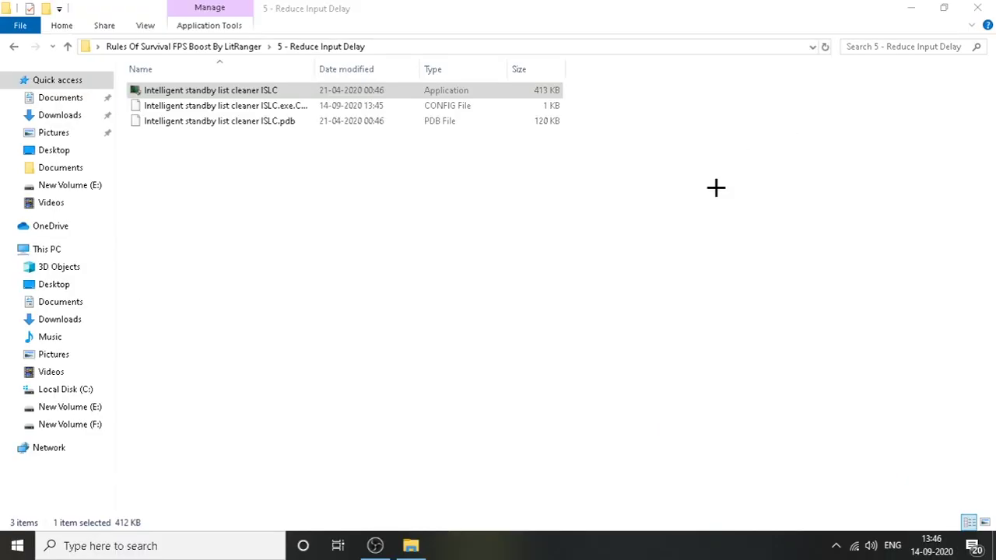
- Open the 6 - PC Cleaner folder of the optimization pack and launch the ccsetup570 installer
{"action": "left_click", "coordinate": [14, 47]}
{"action": "double_click", "coordinate": [177, 169]}
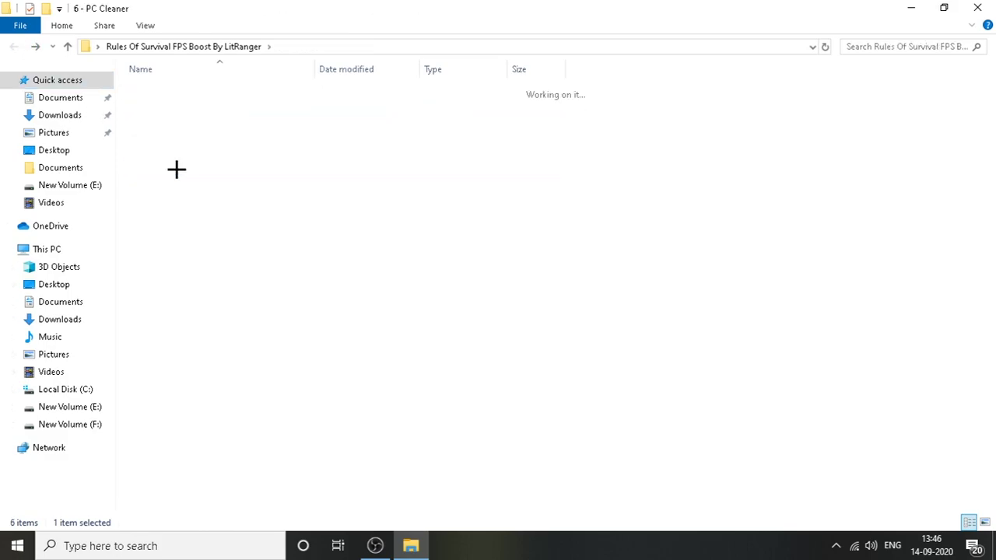
{"action": "left_click", "coordinate": [162, 92]}
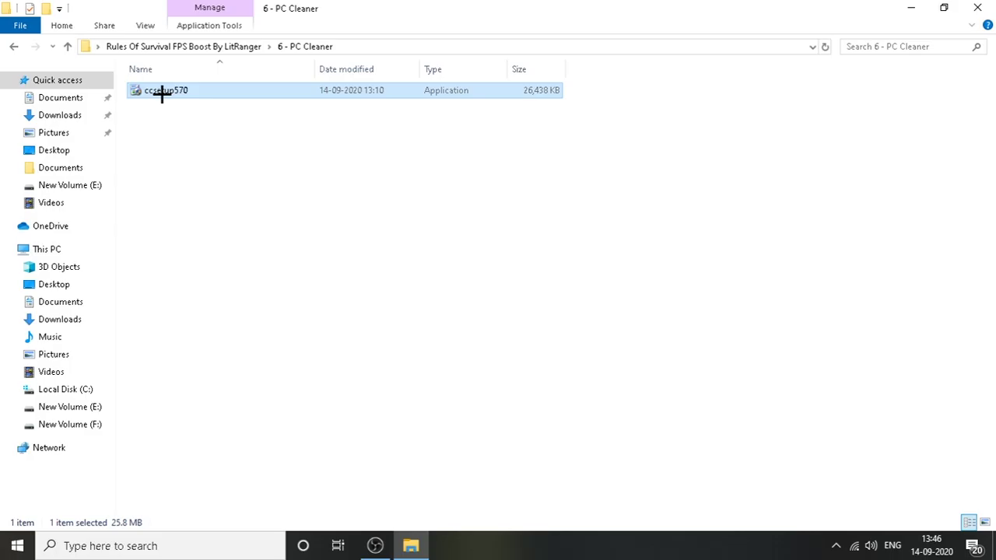
{"action": "double_click", "coordinate": [162, 92]}
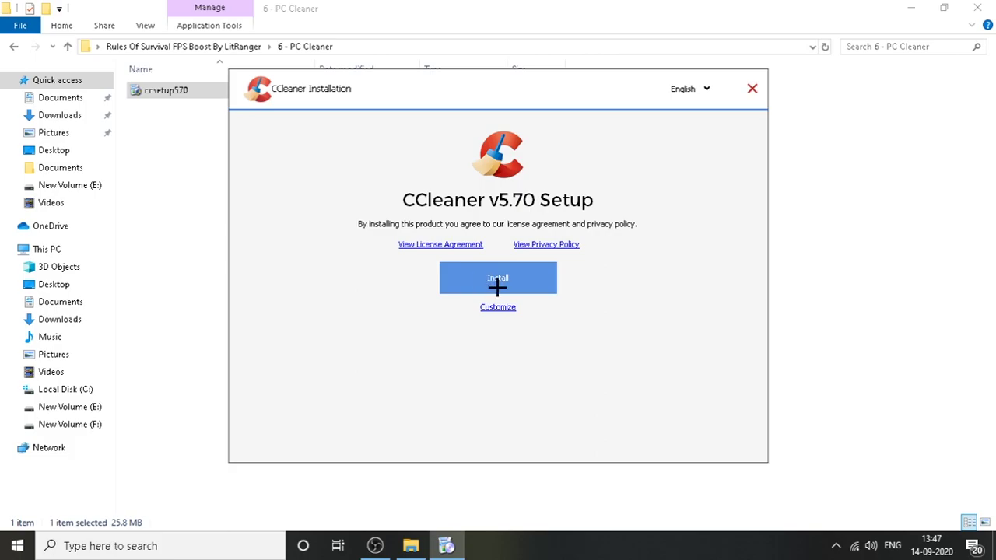
- Install CCleaner v5.70, declining the AVG Antivirus Free offer, and run it without viewing the release notes
{"action": "left_click", "coordinate": [497, 285]}
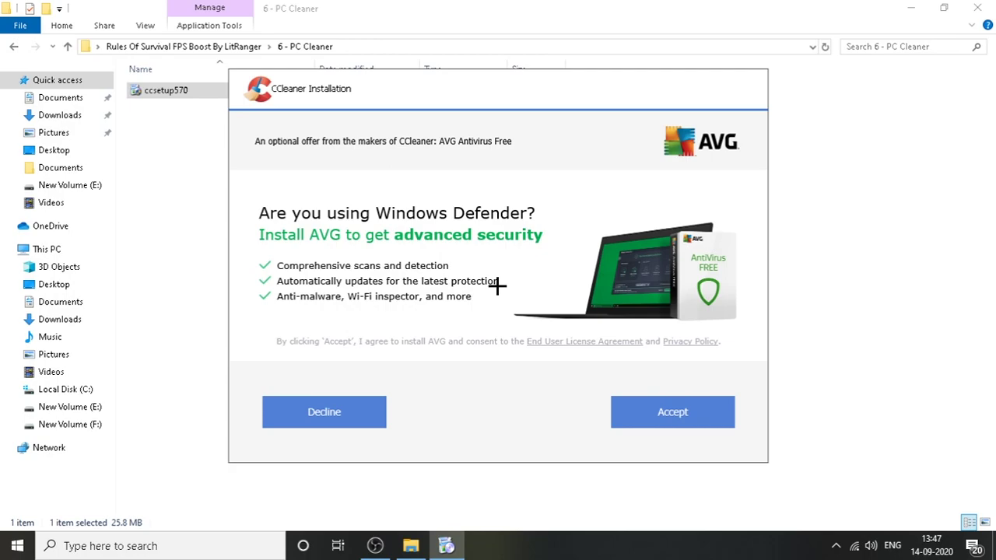
{"action": "left_click", "coordinate": [343, 404]}
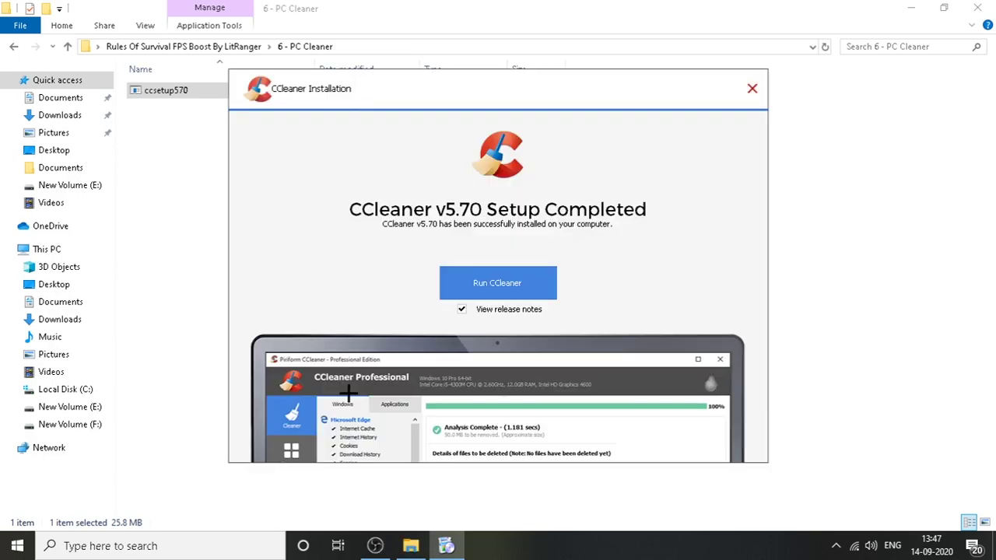
{"action": "left_click", "coordinate": [462, 309]}
{"action": "left_click", "coordinate": [475, 290]}
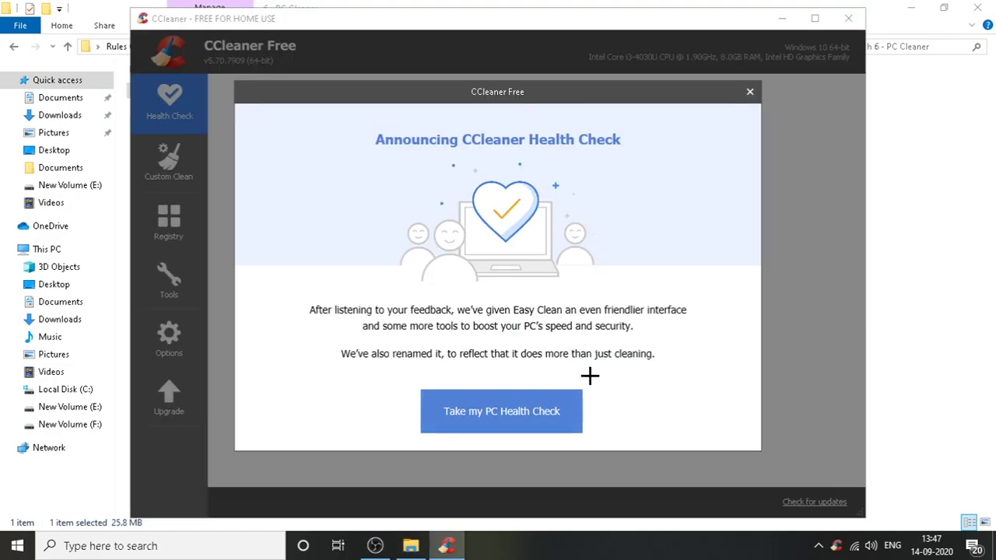
- Dismiss the Health Check announcement and scan the registry for issues with all registry categories enabled
{"action": "left_click", "coordinate": [751, 92]}
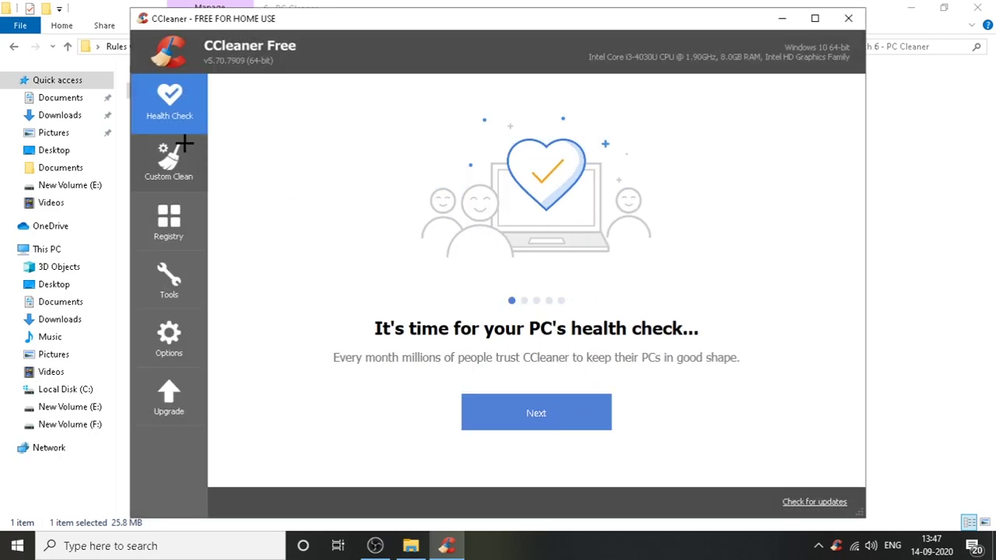
{"action": "left_click", "coordinate": [190, 219]}
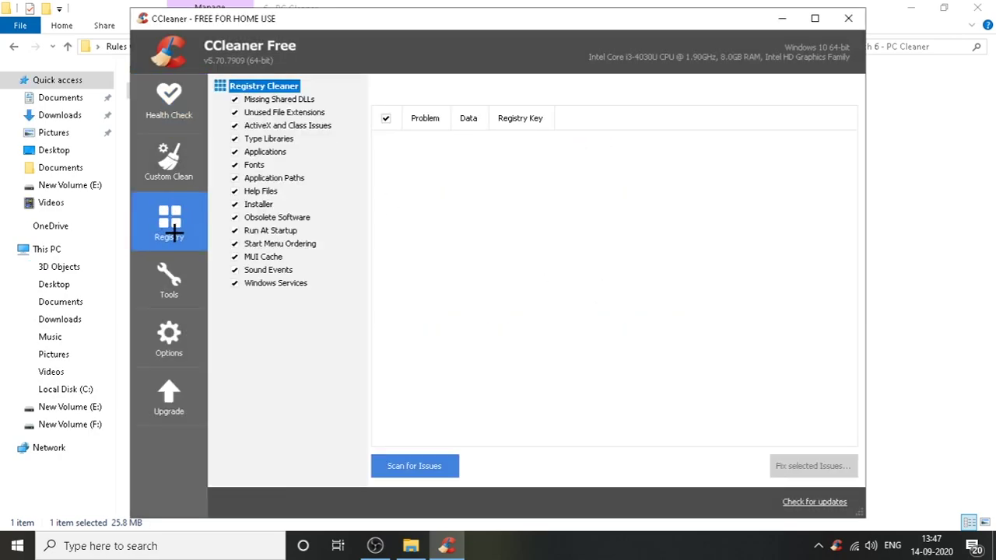
{"action": "left_click", "coordinate": [413, 469]}
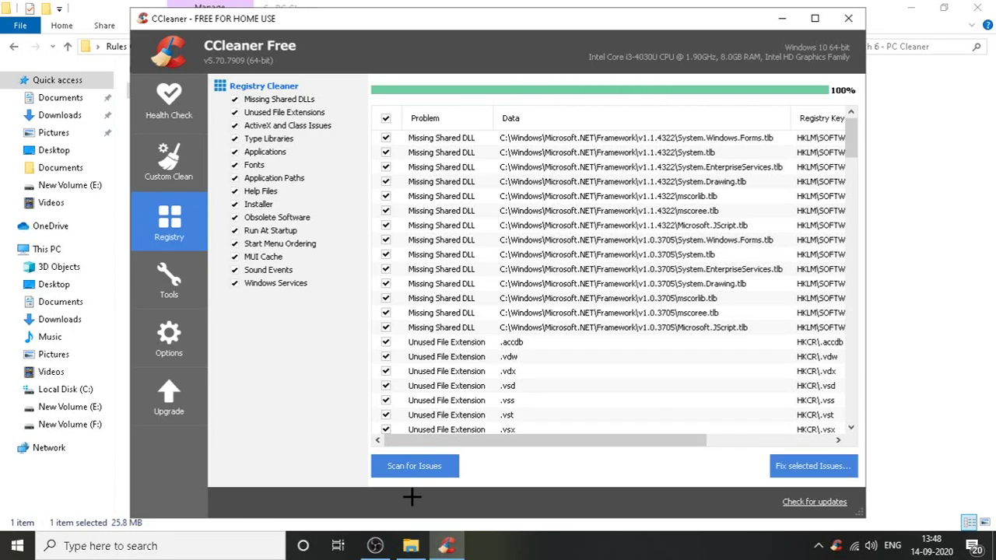
- Start fixing the selected registry issues and save a registry backup as cc_20200914_134826 in Documents
{"action": "left_click", "coordinate": [813, 465]}
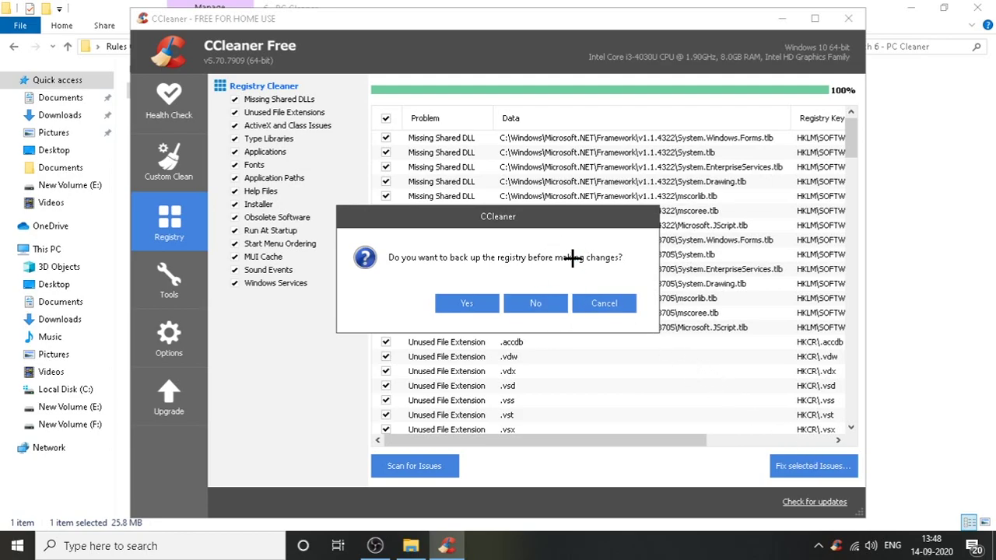
{"action": "left_click", "coordinate": [474, 301]}
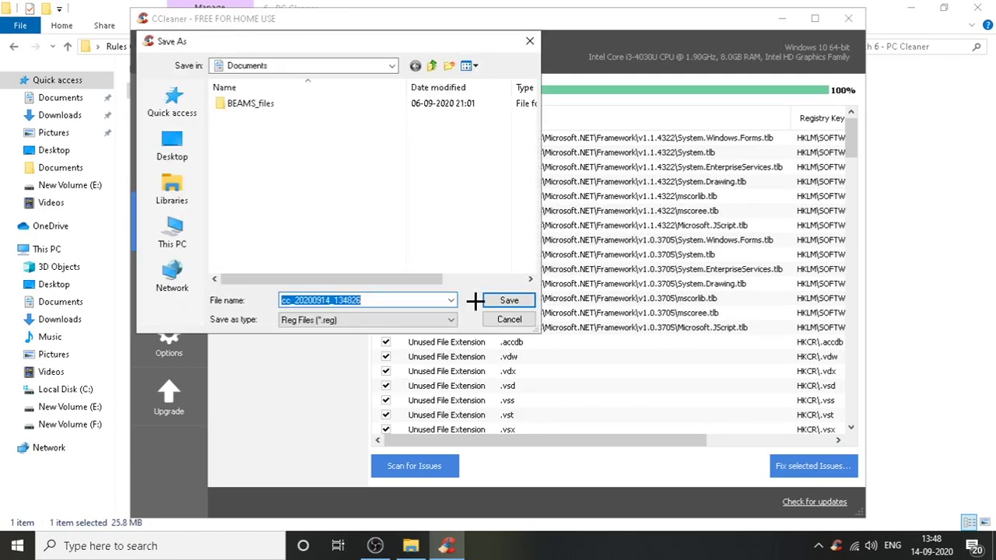
{"action": "left_click", "coordinate": [495, 299]}
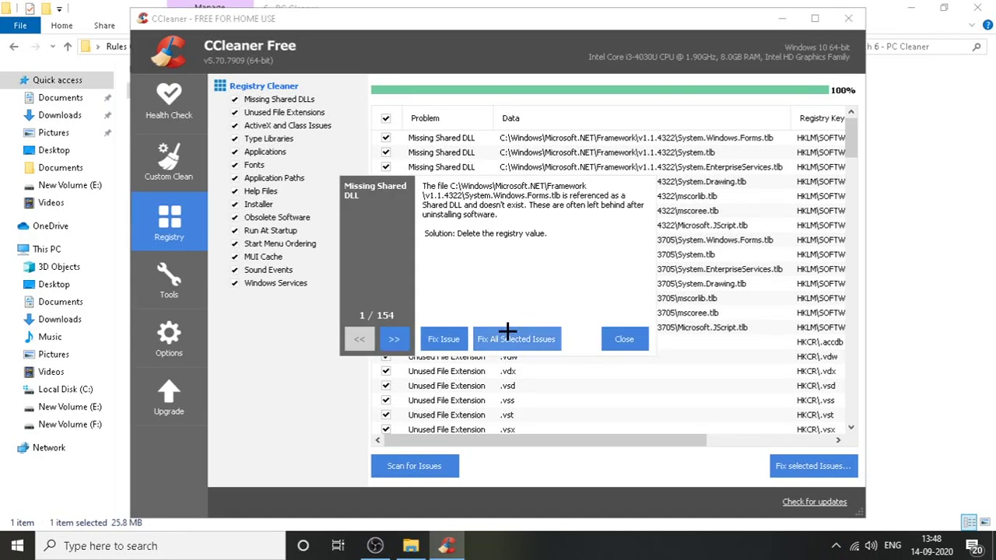
- Fix all selected registry issues at once and close the issue details dialog
{"action": "left_click", "coordinate": [517, 339]}
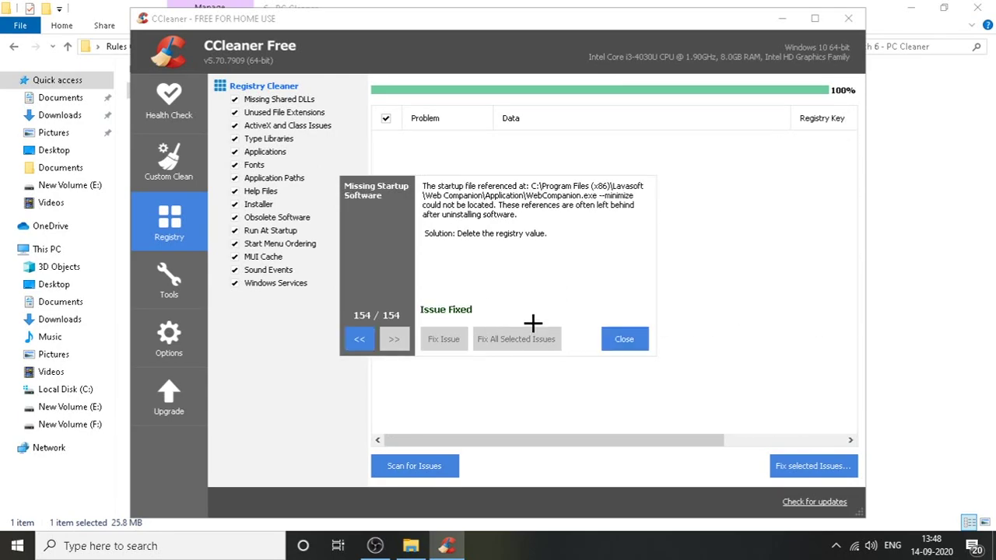
{"action": "left_click_drag", "start_coordinate": [556, 240], "coordinate": [439, 183]}
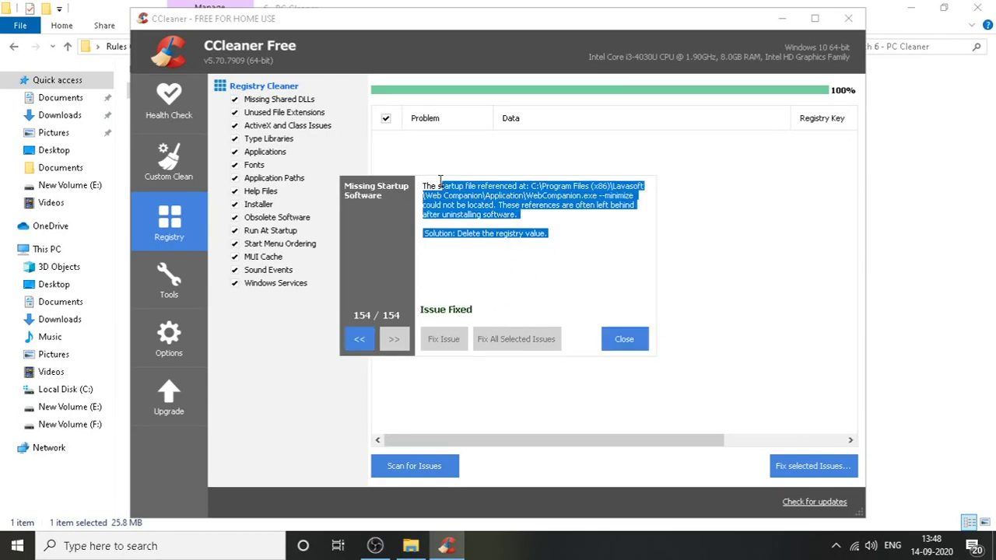
{"action": "left_click", "coordinate": [527, 265]}
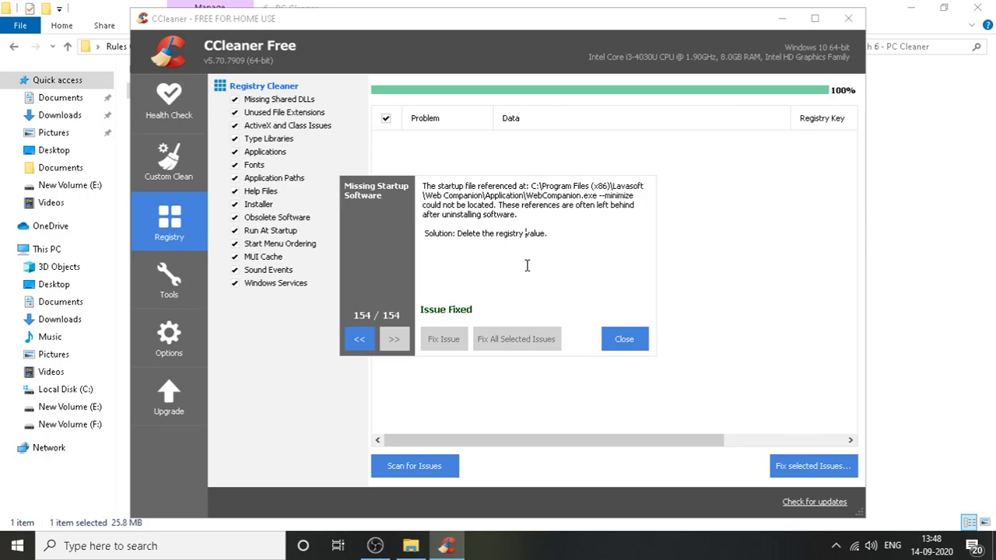
{"action": "left_click", "coordinate": [607, 340]}
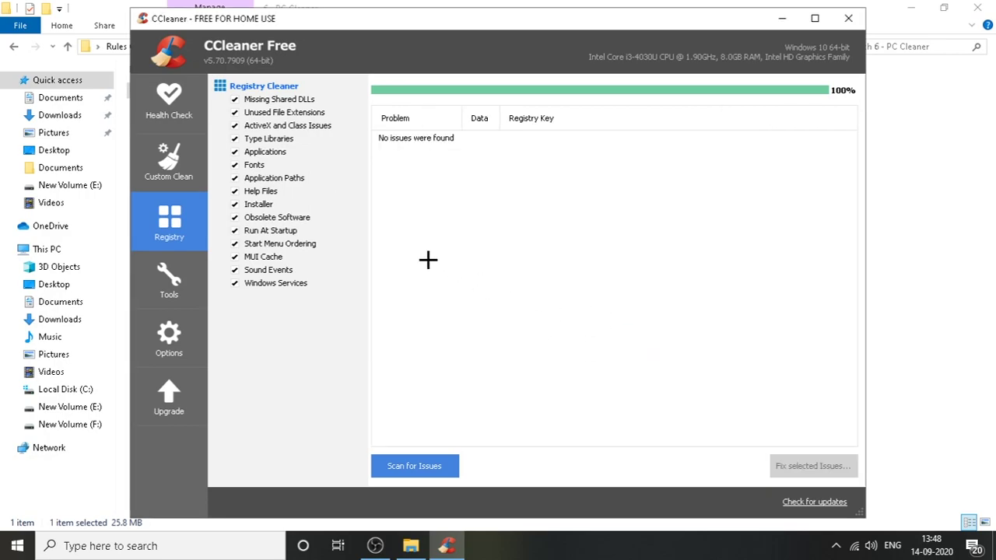
- Analyze and clean junk files using the default Custom Clean selections, and close both CCleaner and the folder window
{"action": "left_click", "coordinate": [171, 160]}
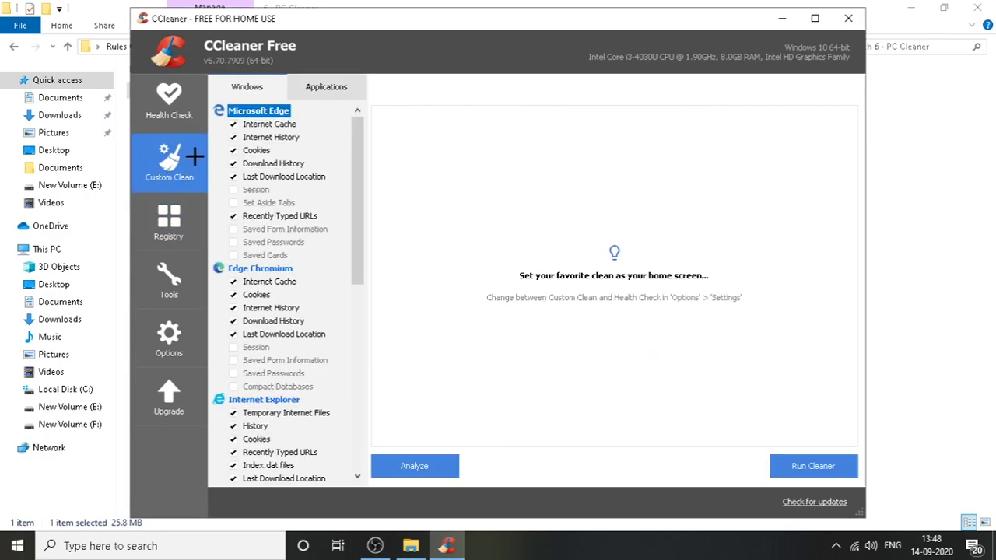
{"action": "left_click", "coordinate": [413, 466]}
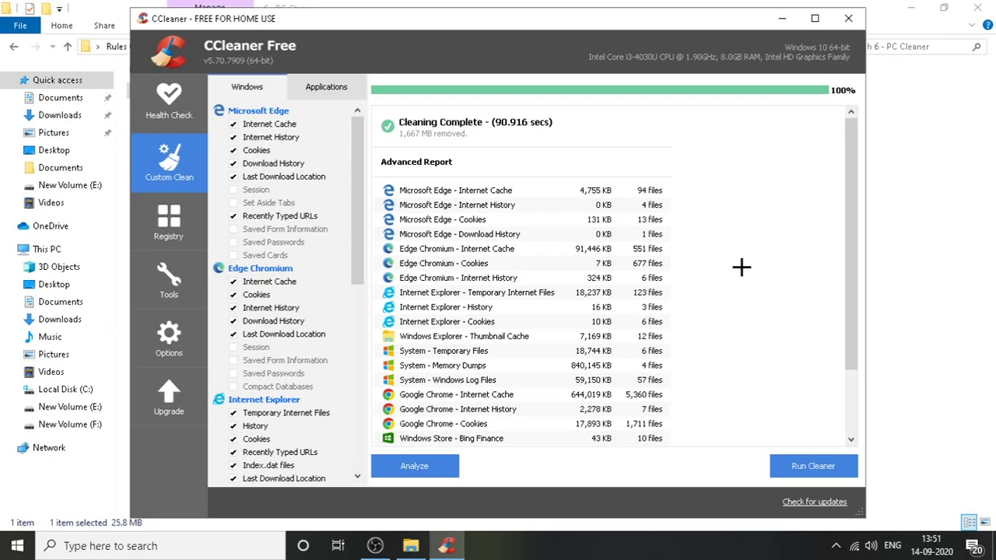
{"action": "left_click", "coordinate": [848, 17]}
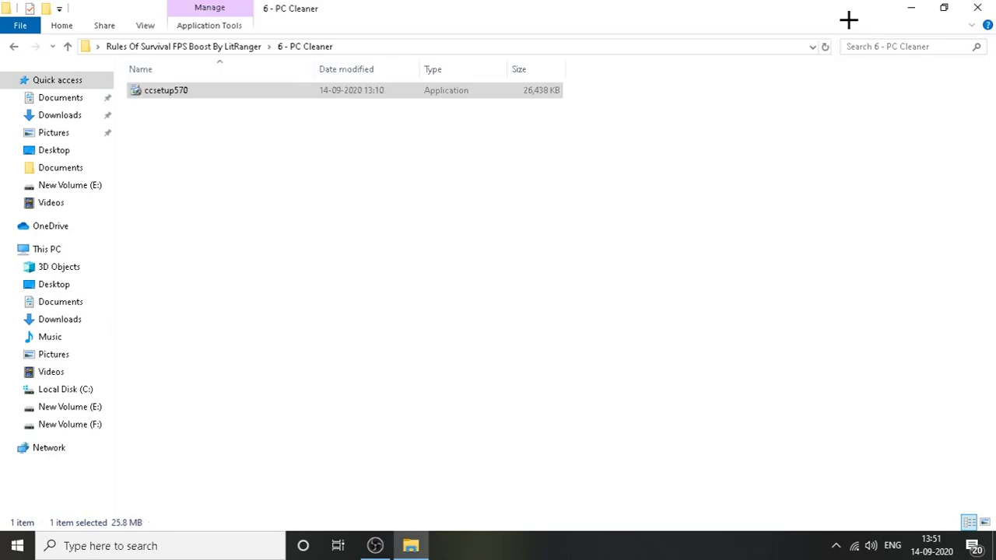
{"action": "left_click", "coordinate": [979, 9]}
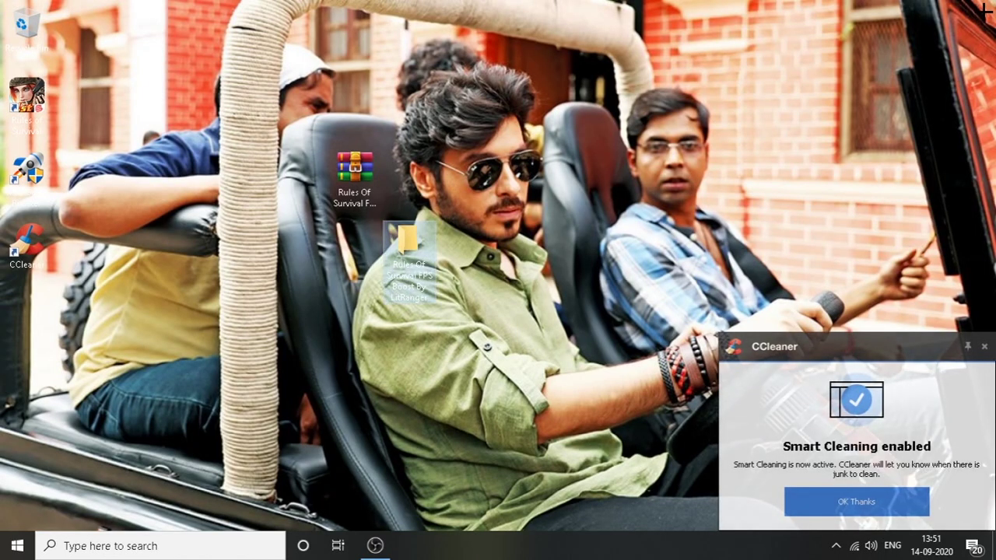